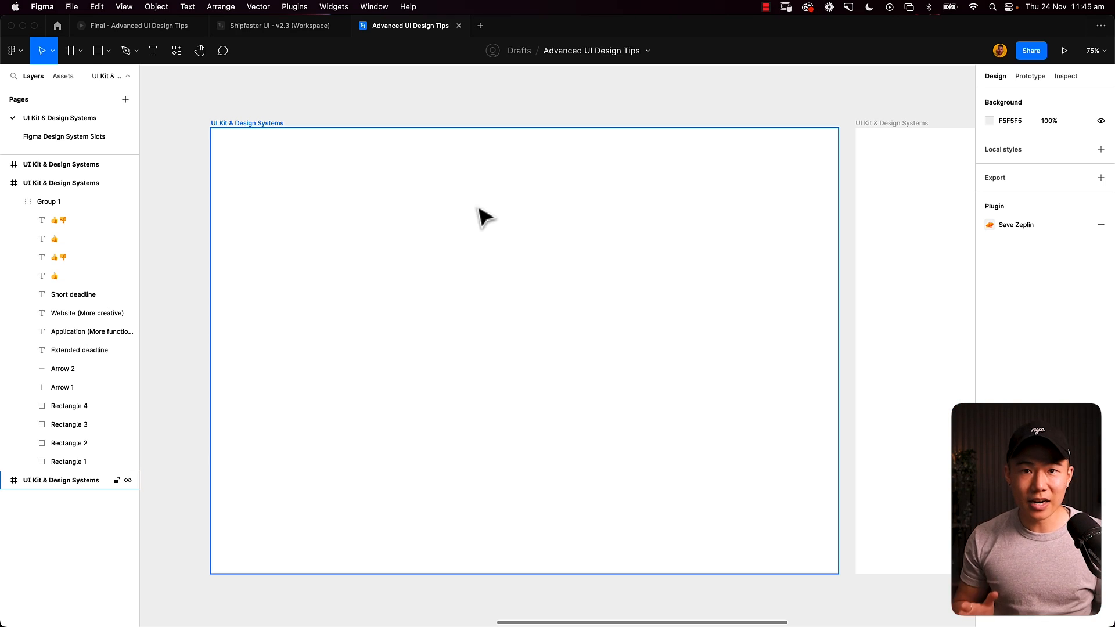
# - Insert the Header component from the library into the blank UI Kit & Design Systems frame and align it to the frame's top
pyautogui.click(478, 209)
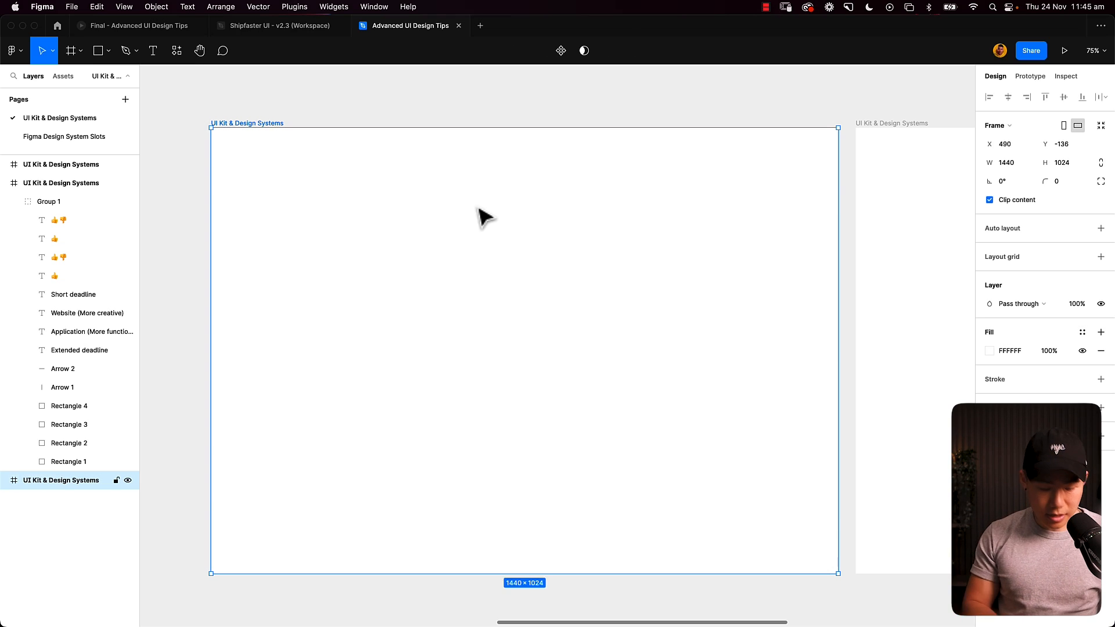
pyautogui.hotkey('shift', 'i')
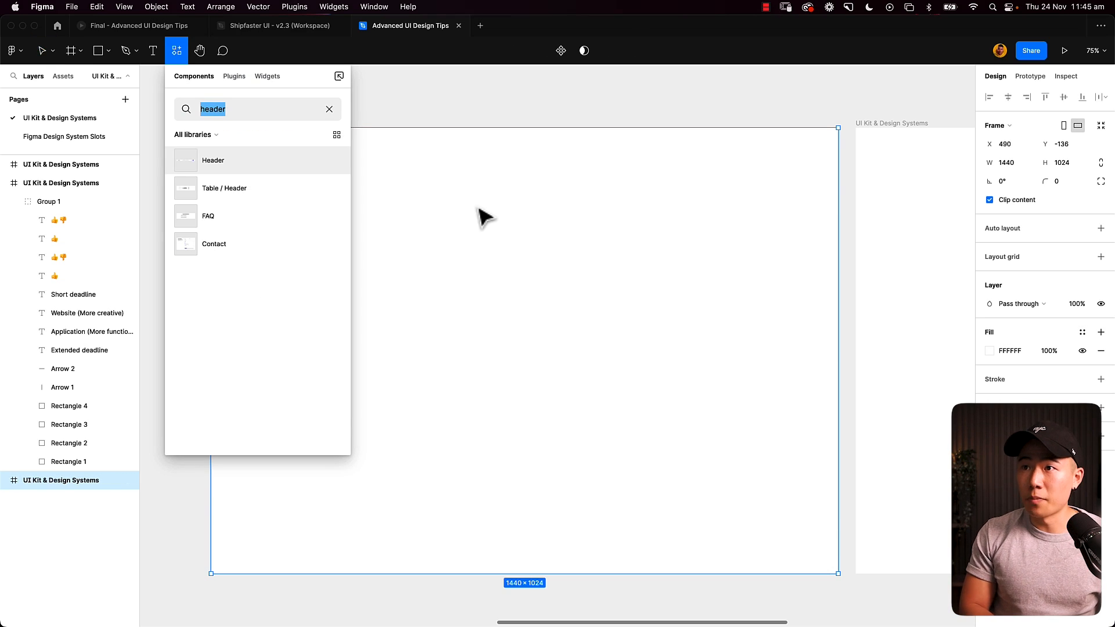
pyautogui.write('headers')
pyautogui.press('BackSpace')
pyautogui.press('BackSpace')
pyautogui.press('BackSpace')
pyautogui.press('BackSpace')
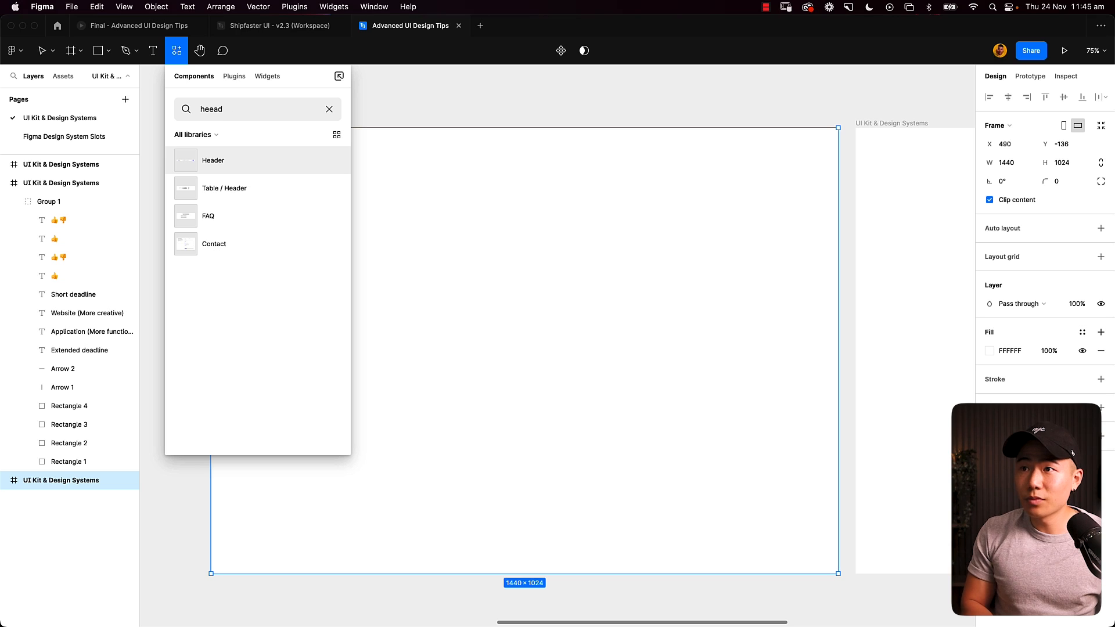
pyautogui.write('der')
pyautogui.press('Return')
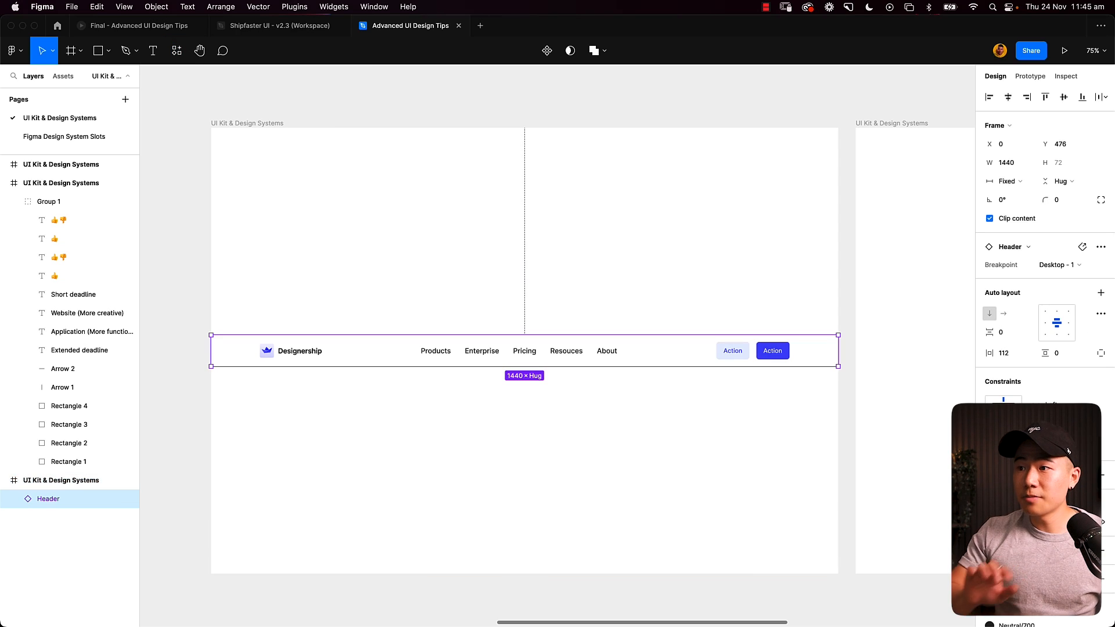
pyautogui.click(1045, 98)
# - Add auto layout to the frame holding the header and insert the library's Footer component below the header
pyautogui.click(224, 123)
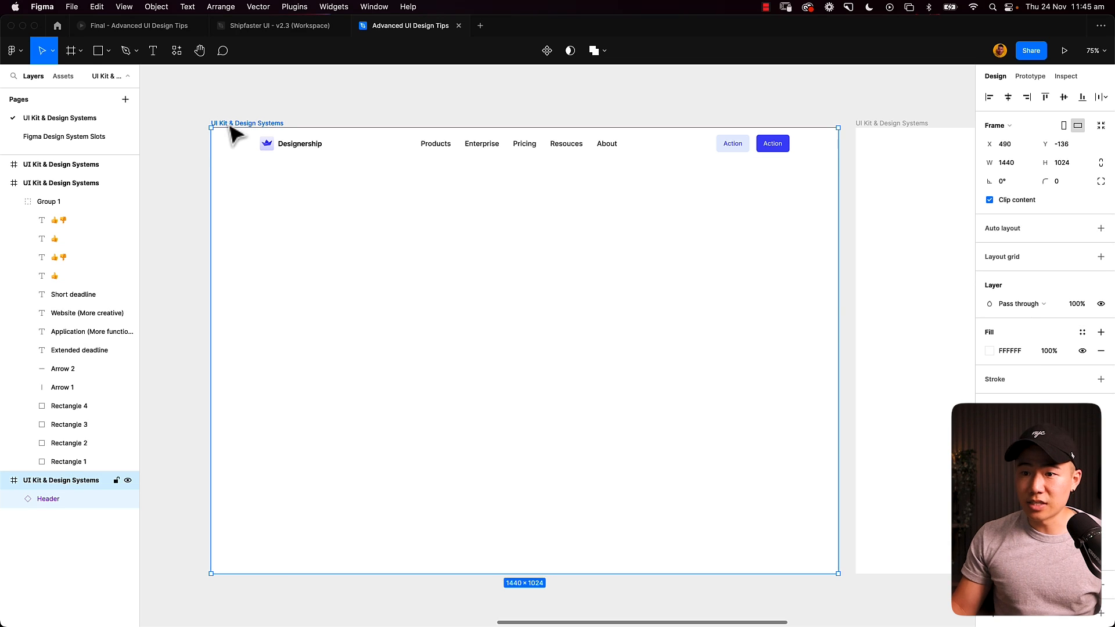
pyautogui.hotkey('shift', 'a')
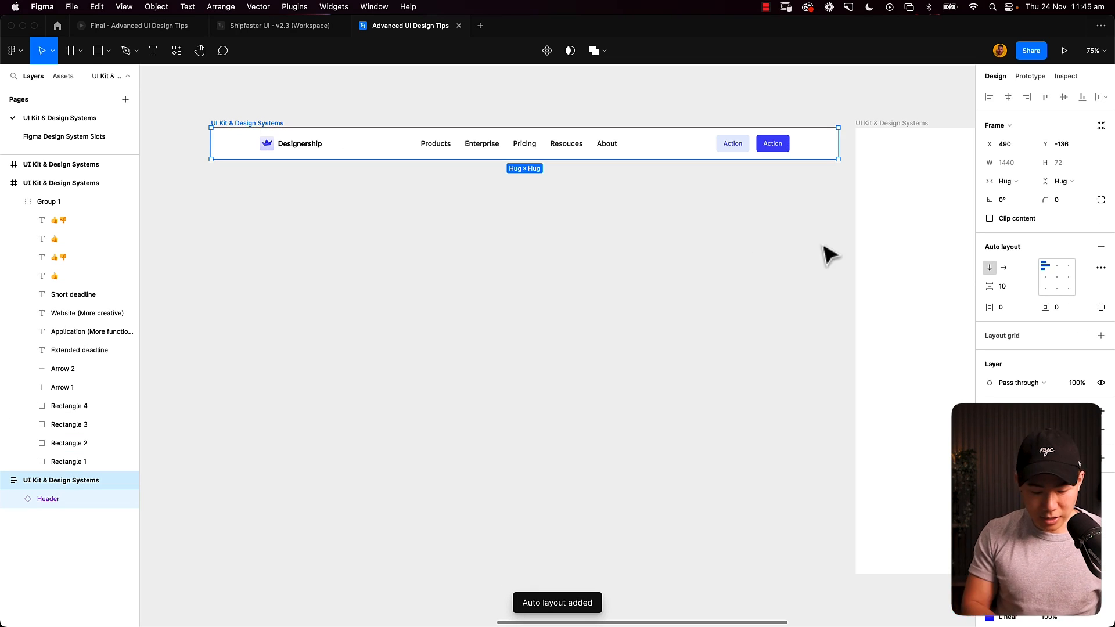
pyautogui.hotkey('shift', 'i')
pyautogui.write('footer')
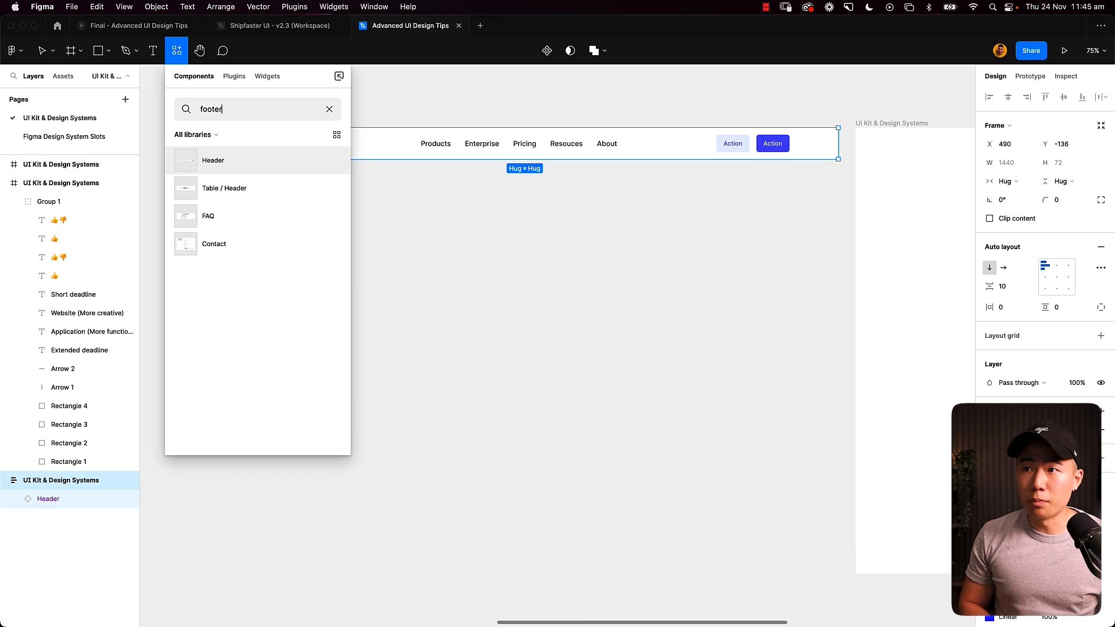
pyautogui.press('Escape')
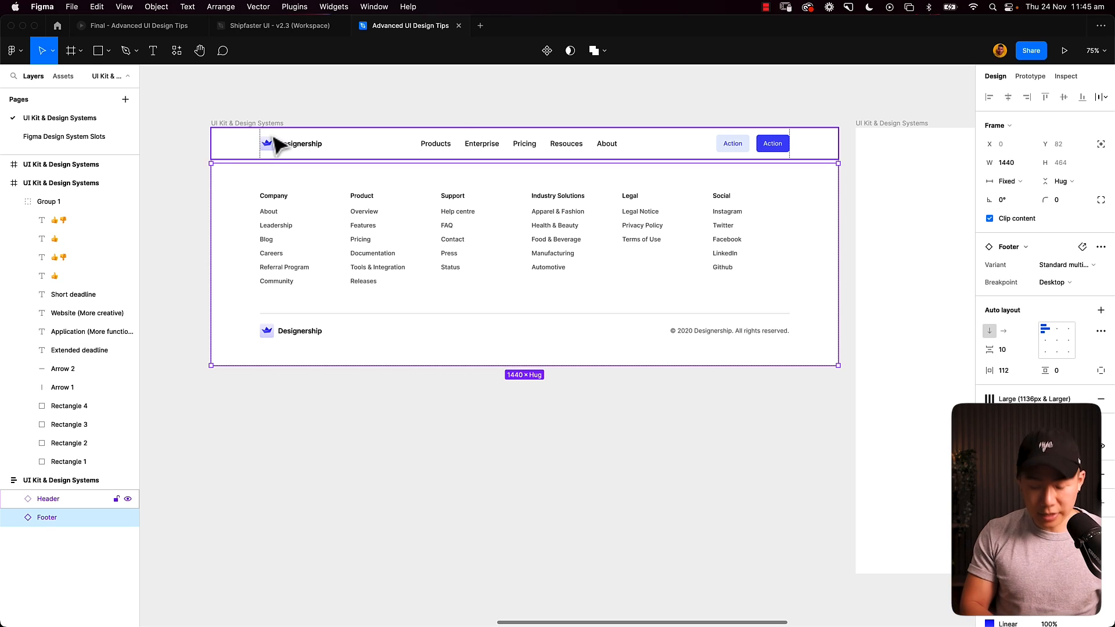
# - Insert the Contact component into the auto layout frame and move it between the header and the footer
pyautogui.hotkey('shift', 'i')
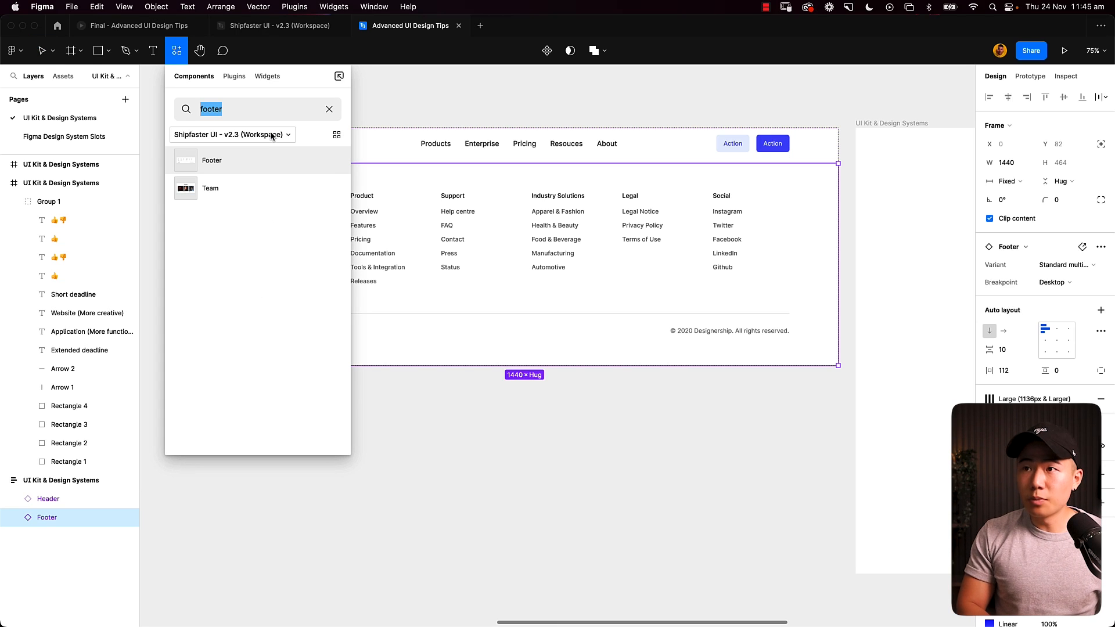
pyautogui.write('content')
pyautogui.press('Escape')
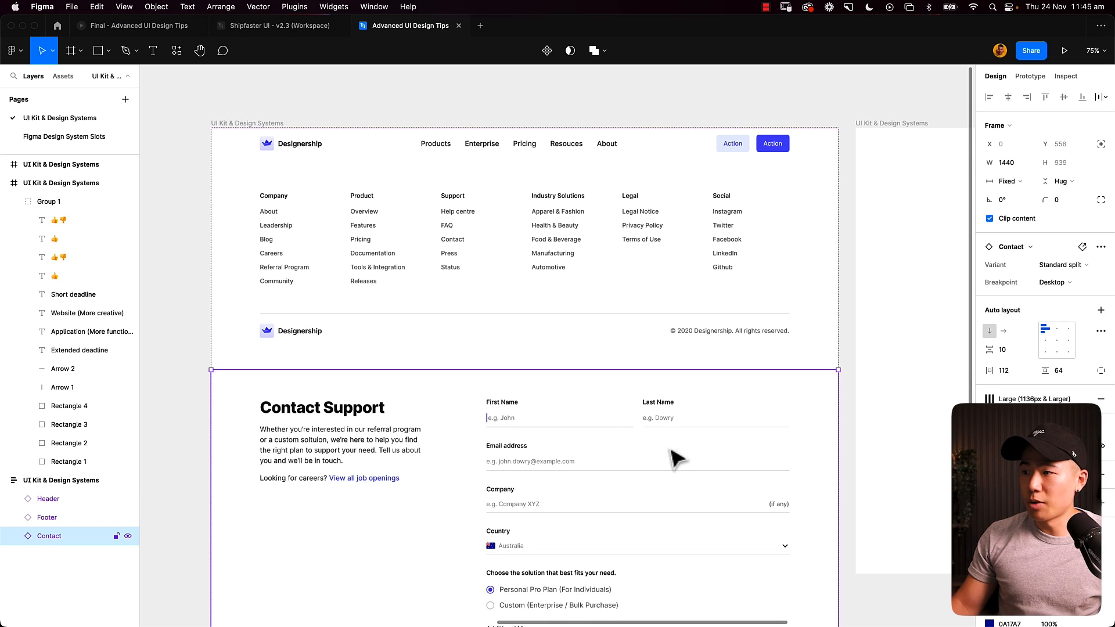
pyautogui.press('Up')
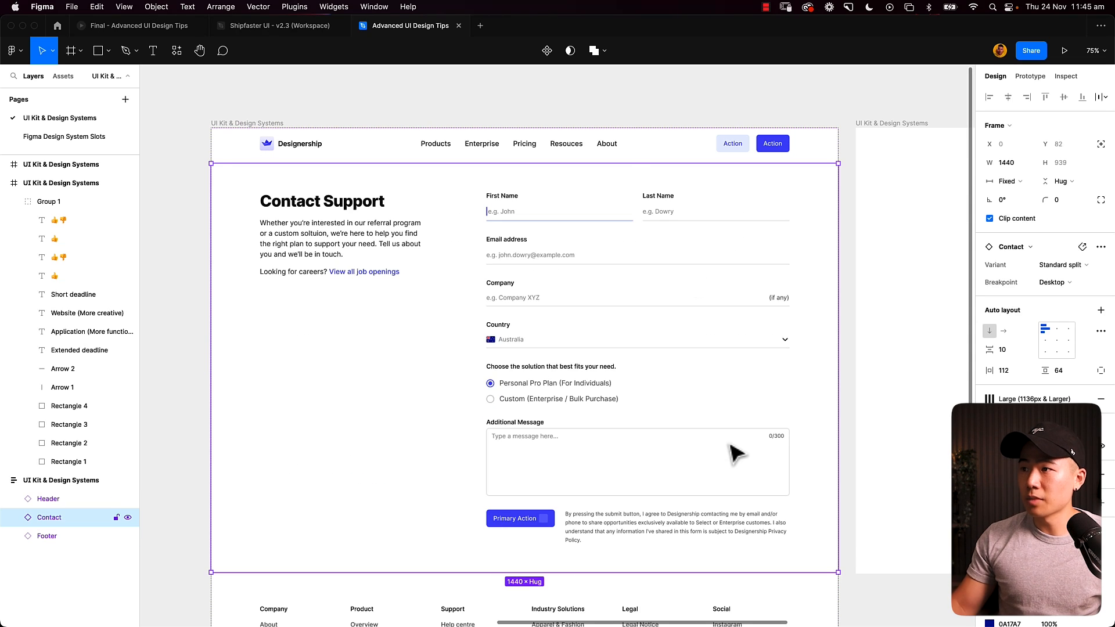
# - Try the "Split with cont..." variant on the Contact section
pyautogui.click(636, 119)
pyautogui.scroll(-2, 639, 124)
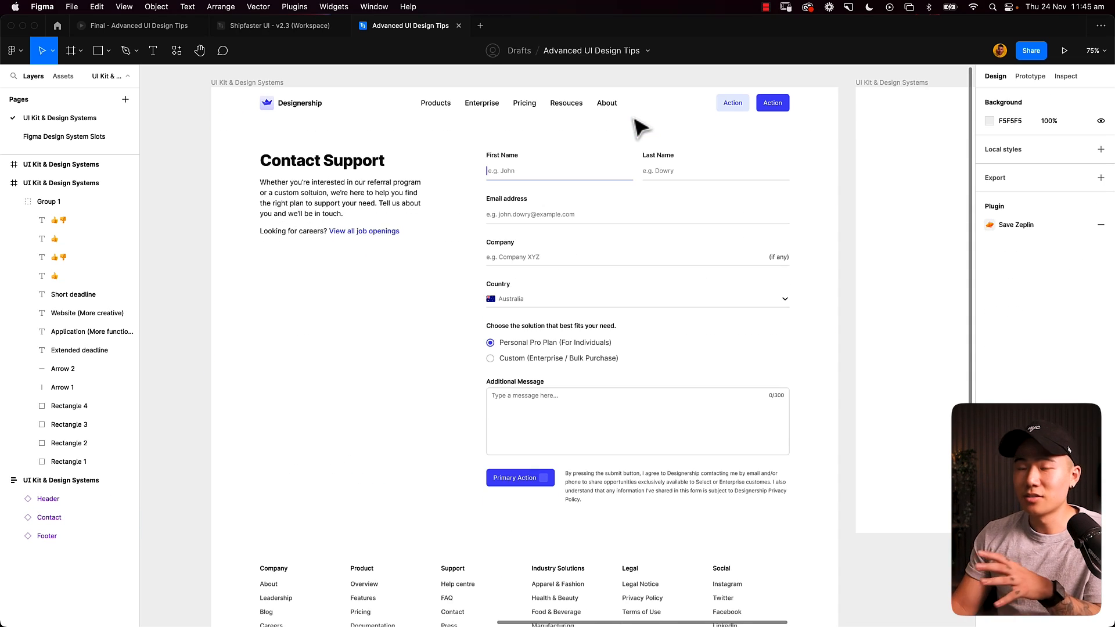
pyautogui.doubleClick(620, 268)
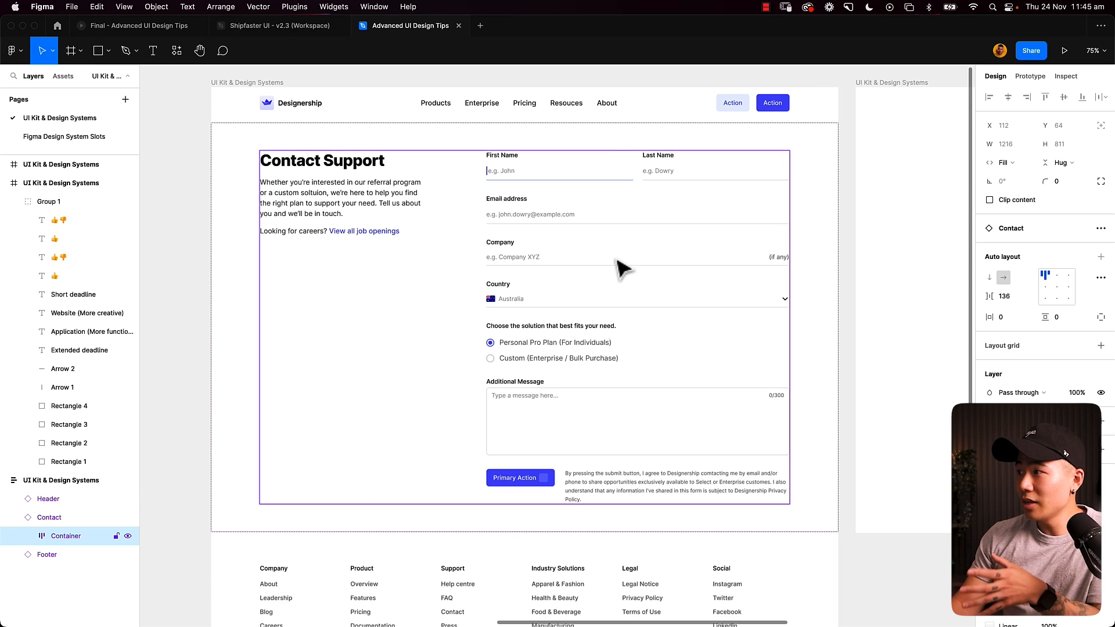
pyautogui.click(583, 76)
pyautogui.click(567, 279)
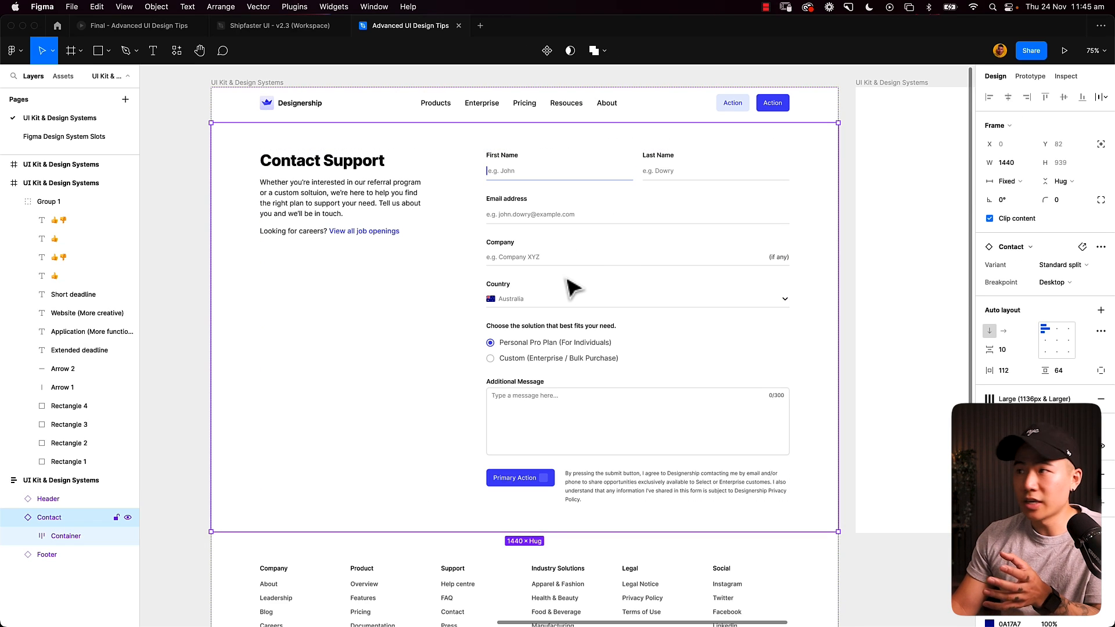
pyautogui.click(1045, 265)
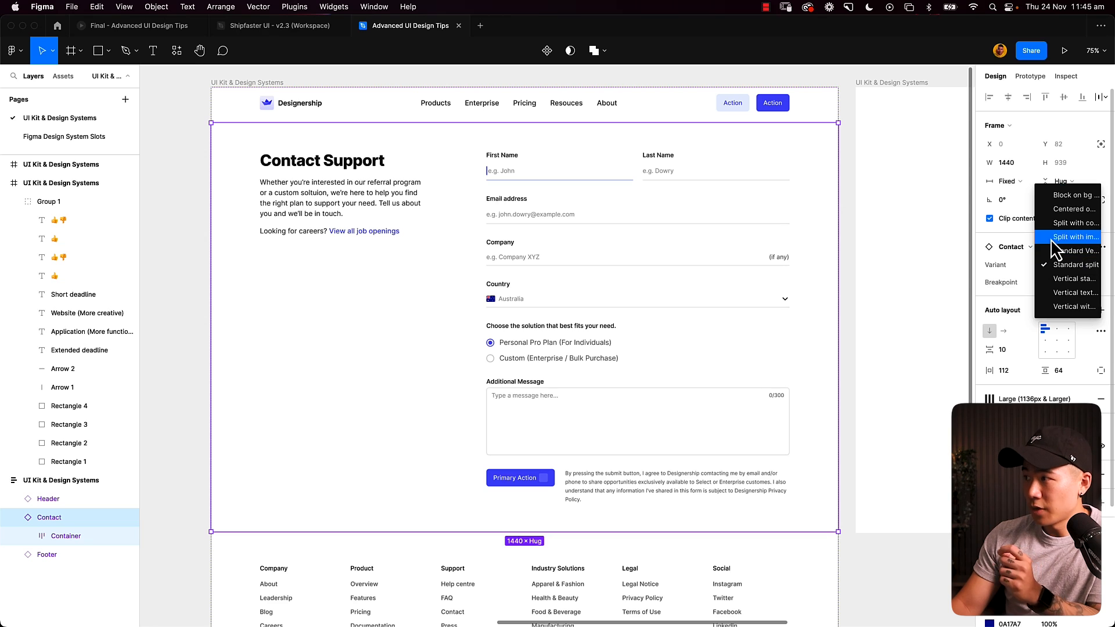
pyautogui.click(1061, 226)
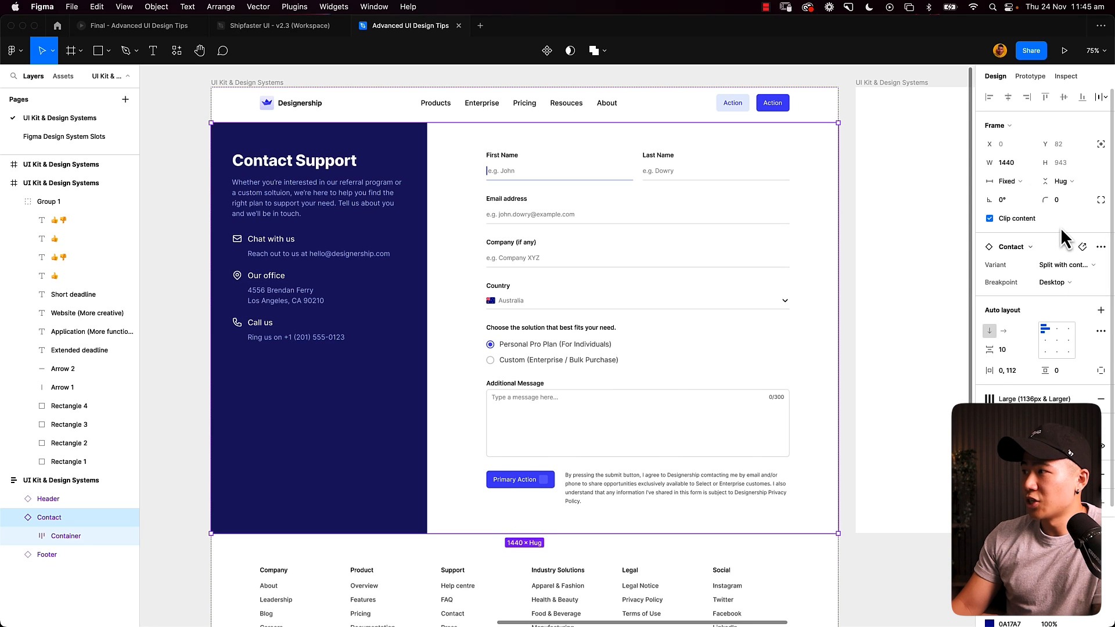
# - Try the "Vertical sta..." and "Vertical wit..." variants on the Contact section
pyautogui.click(1061, 269)
pyautogui.click(1066, 317)
pyautogui.click(1065, 266)
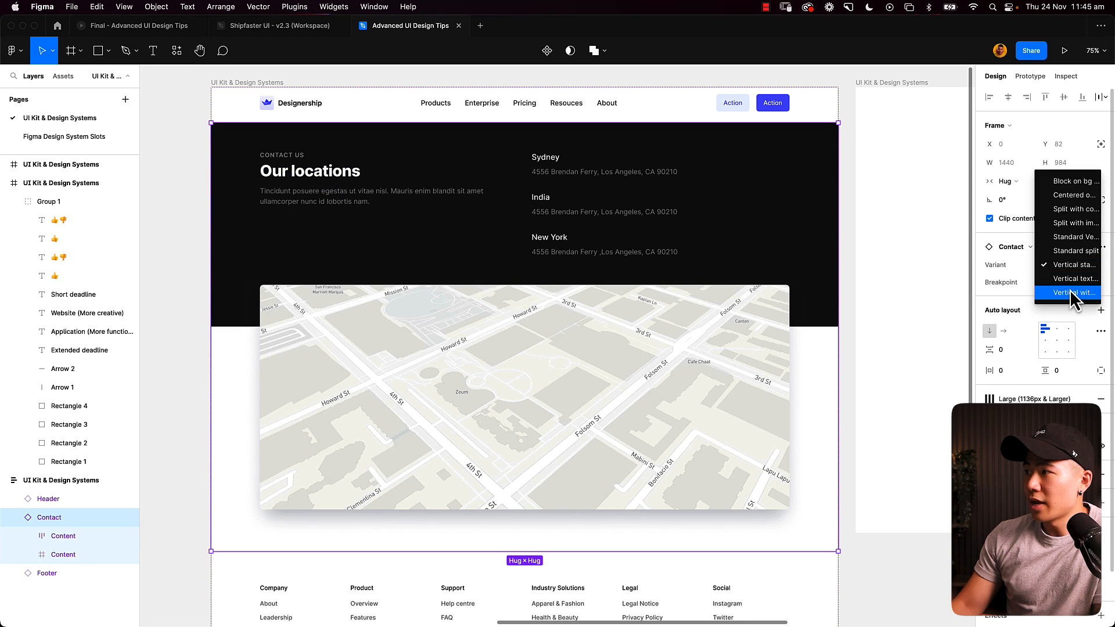
pyautogui.click(1070, 290)
# - Preview the "Centered o..." variant of the Contact section and settle on the "Split with im..." variant
pyautogui.click(1065, 267)
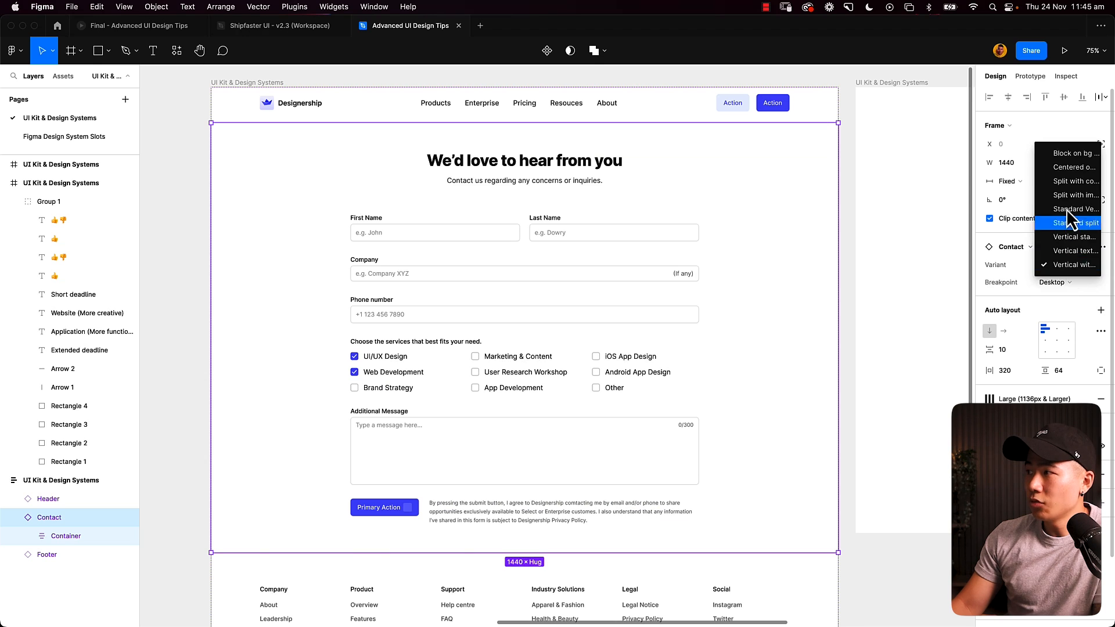
pyautogui.click(1069, 173)
pyautogui.click(1071, 262)
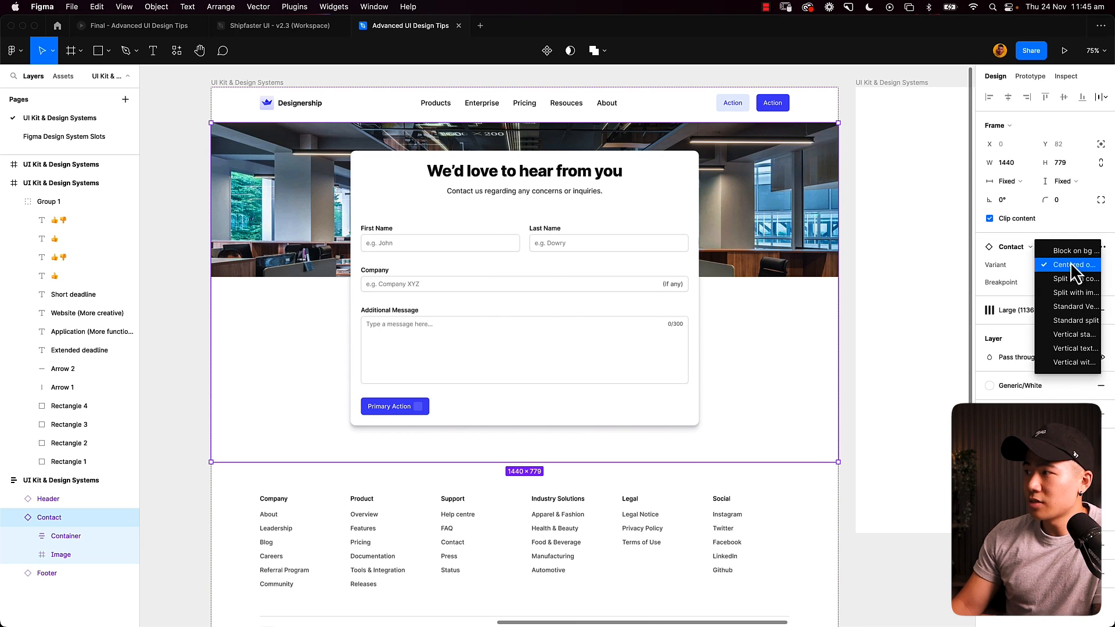
pyautogui.click(1074, 298)
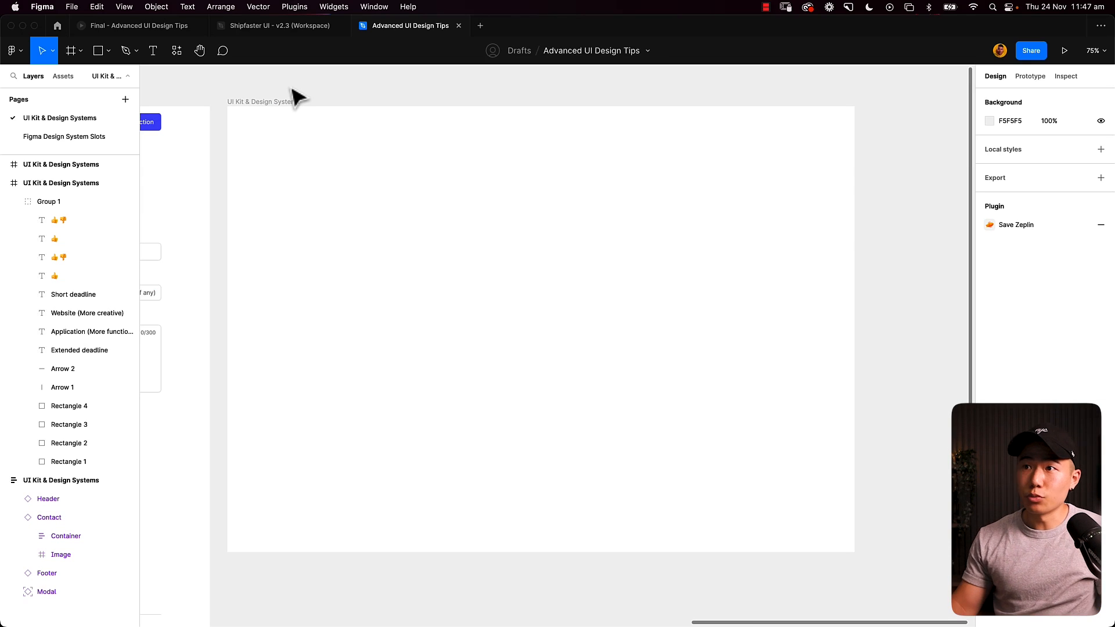
# - Insert the Header component into the second, empty frame and align it to that frame's top
pyautogui.click(281, 103)
pyautogui.hotkey('shift', 'i')
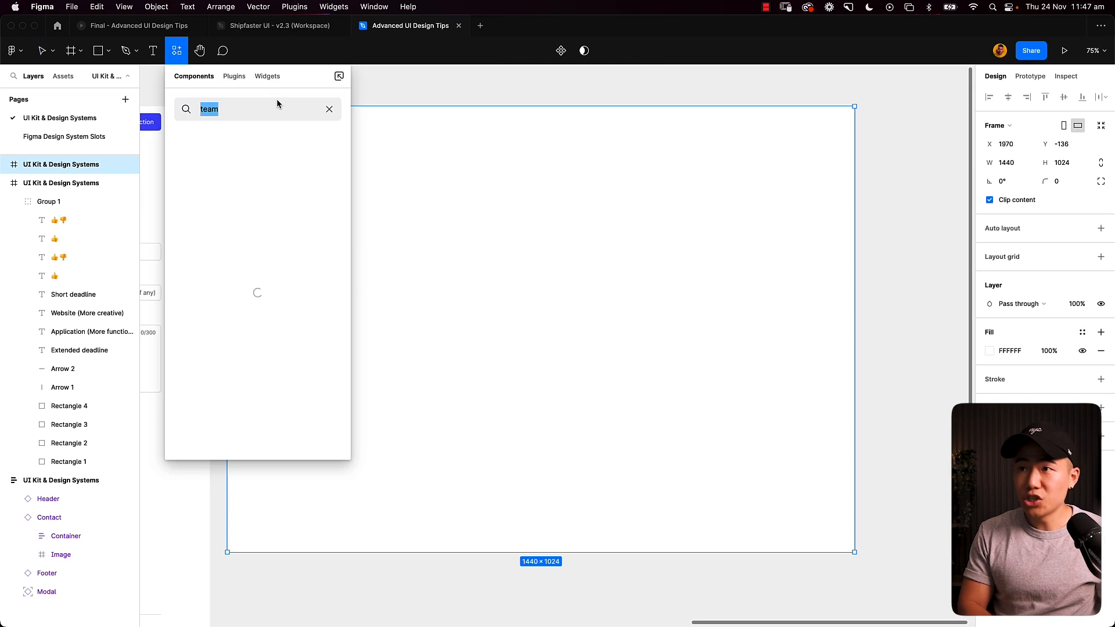
pyautogui.write('header')
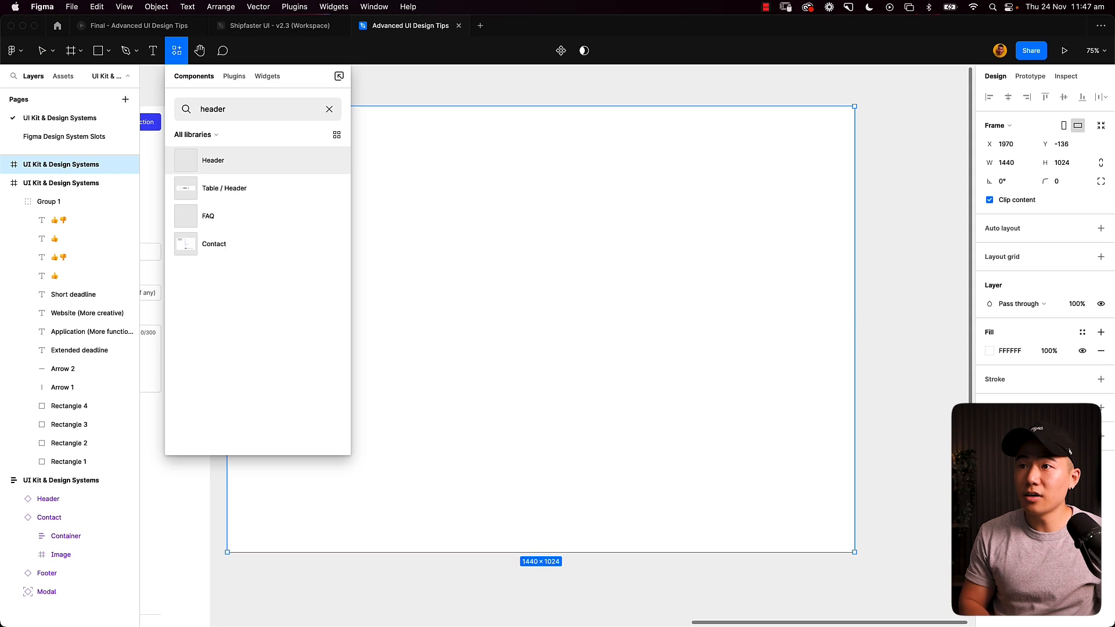
pyautogui.press('Return')
pyautogui.click(1040, 96)
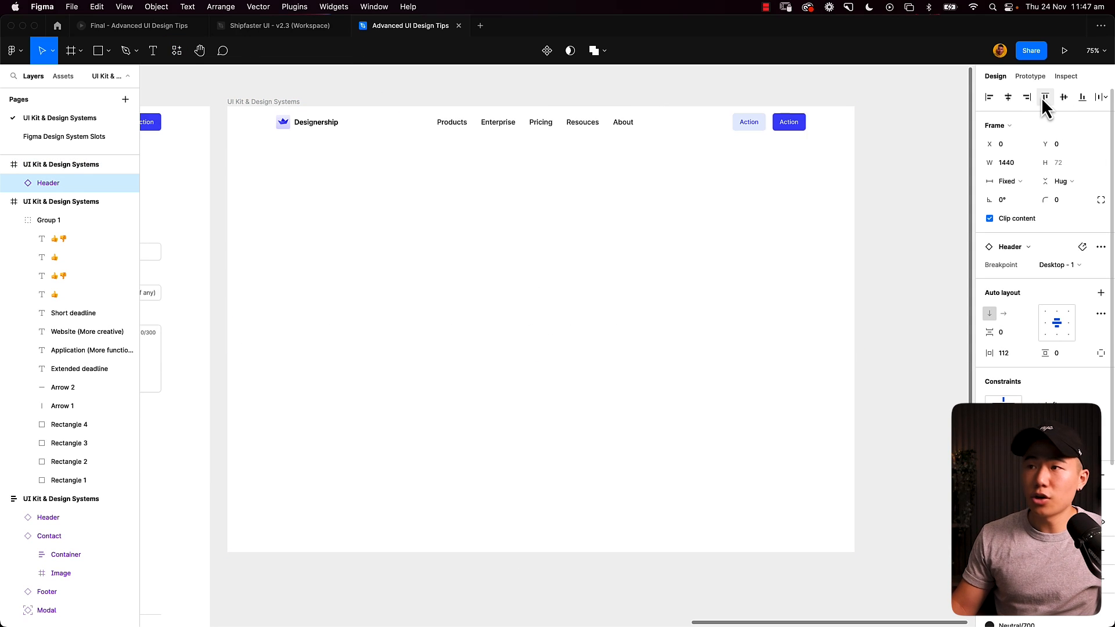
# - Add auto layout to the second page frame and insert the Team component below its header
pyautogui.click(279, 105)
pyautogui.hotkey('shift', 'a')
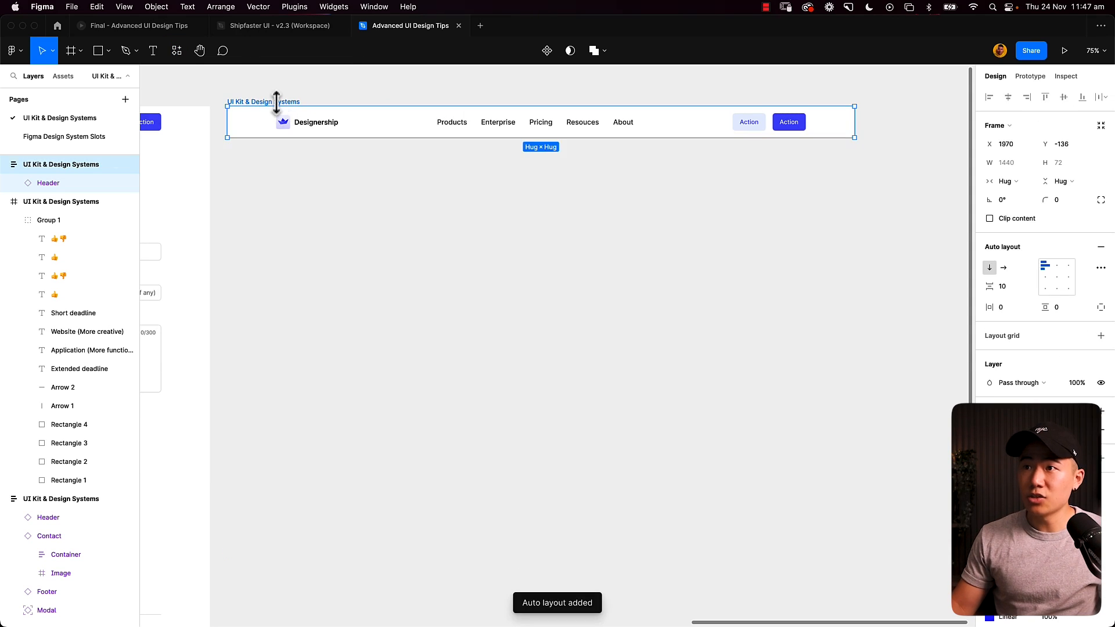
pyautogui.hotkey('shift', 'i')
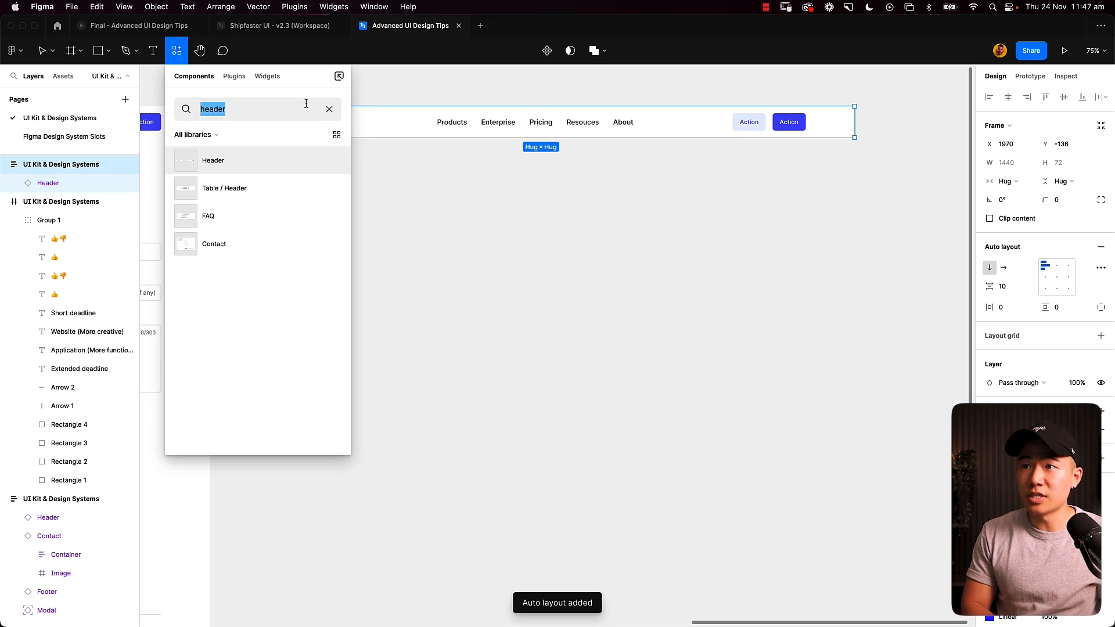
pyautogui.write('team')
pyautogui.press('Return')
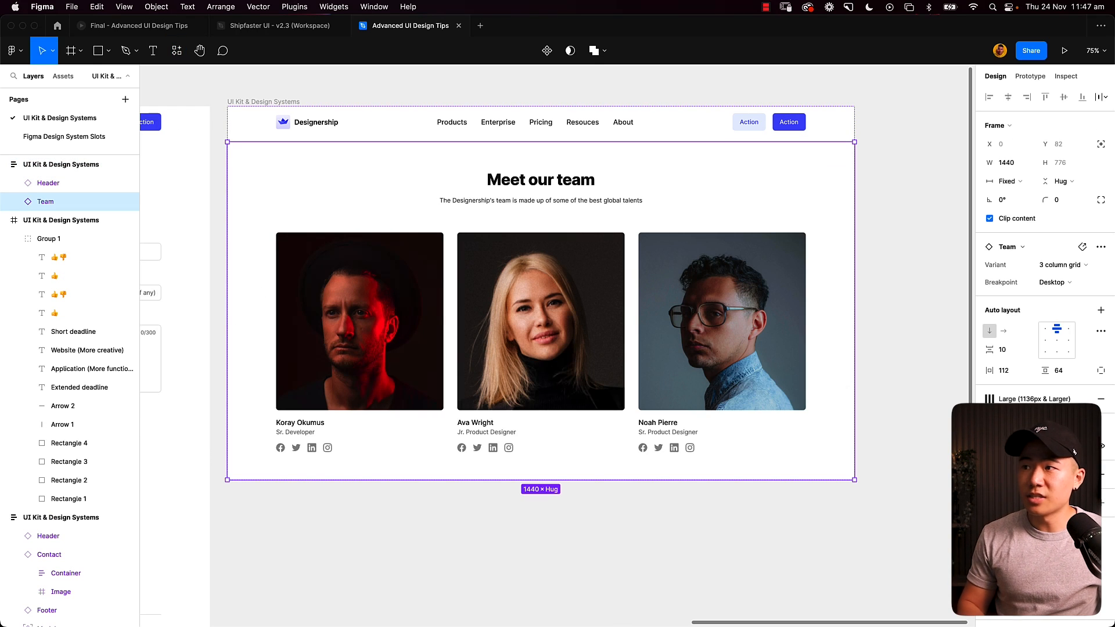
# - Insert the Footer component below the Team section of the second page
pyautogui.hotkey('shift', 'i')
pyautogui.write('fot')
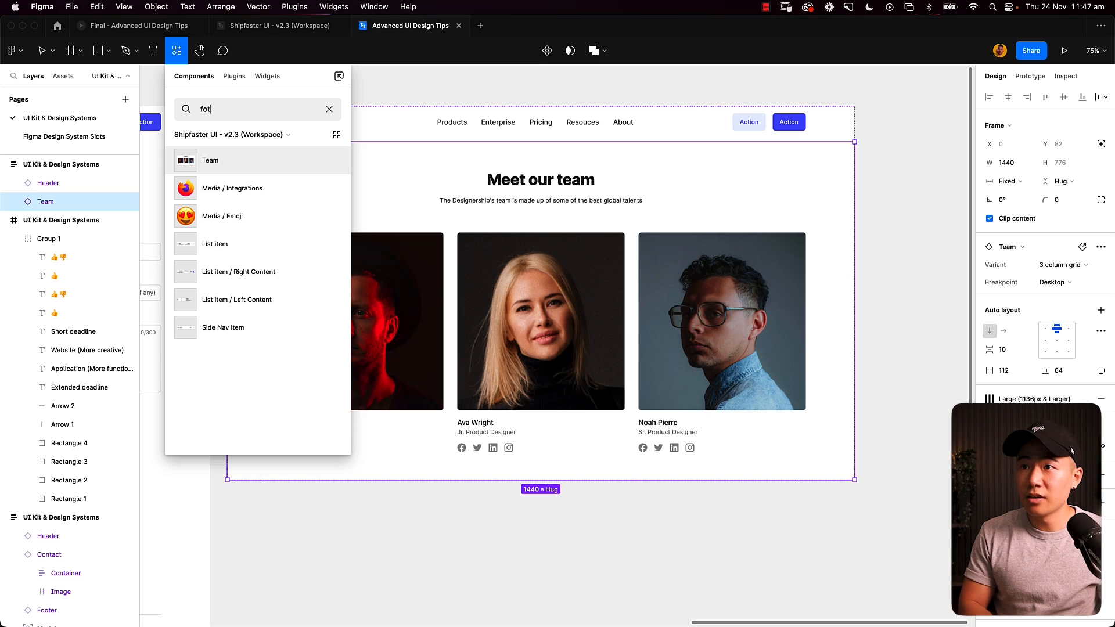
pyautogui.press('BackSpace')
pyautogui.write('oter')
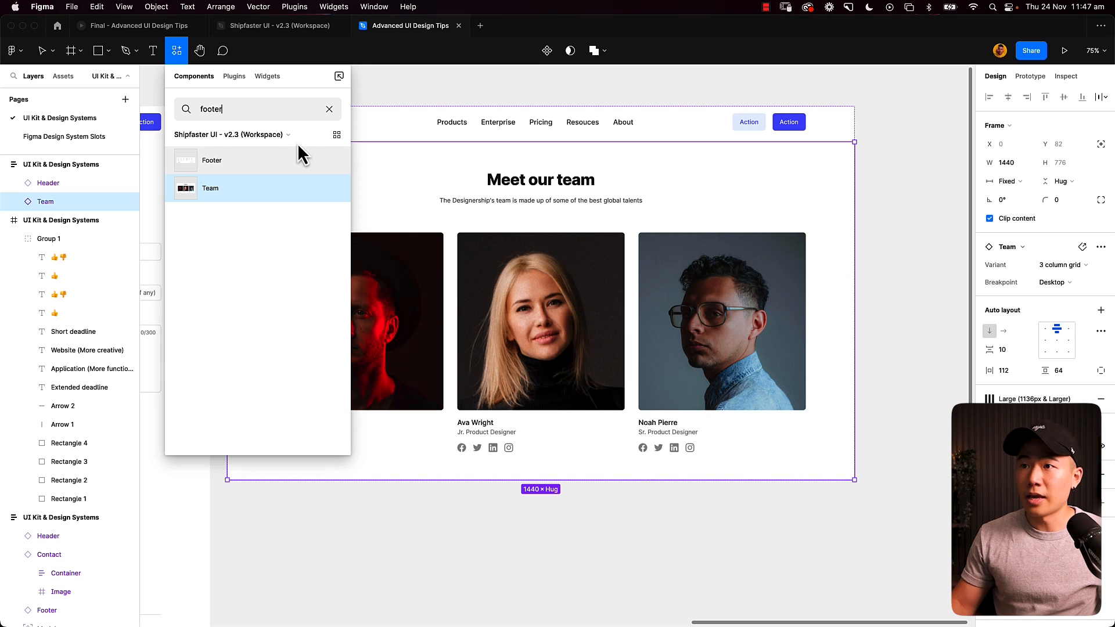
pyautogui.press('Escape')
pyautogui.click(321, 92)
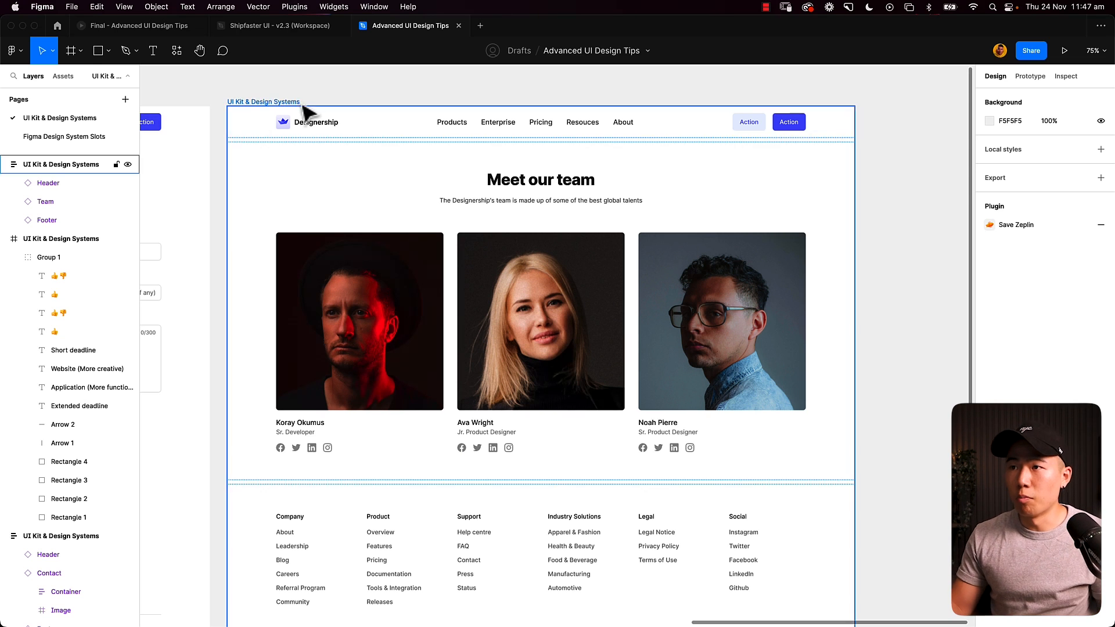
pyautogui.moveTo(347, 191)
pyautogui.mouseDown()
pyautogui.moveTo(461, 144)
pyautogui.moveTo(610, 132)
pyautogui.moveTo(538, 167)
pyautogui.moveTo(326, 179)
pyautogui.moveTo(348, 173)
pyautogui.mouseUp()
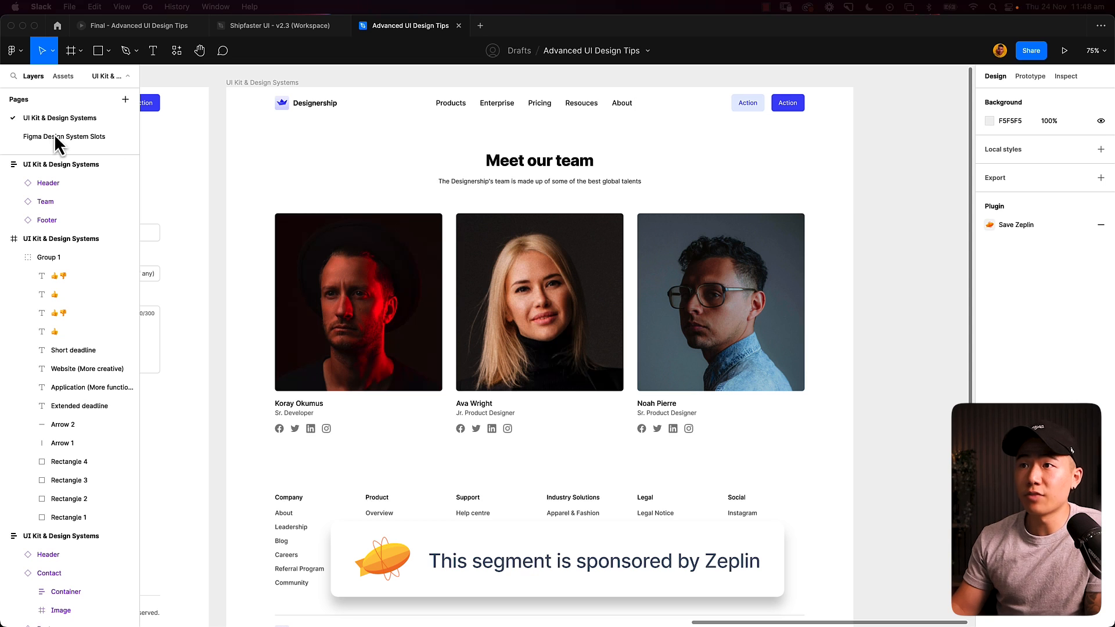
pyautogui.click(245, 108)
pyautogui.click(315, 106)
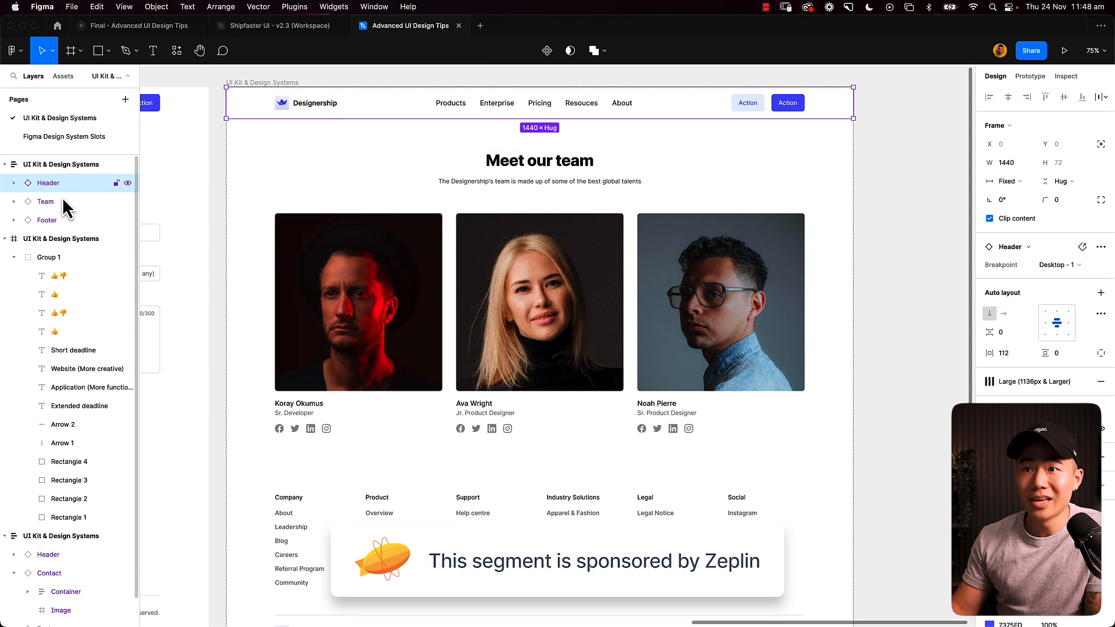
pyautogui.click(61, 202)
pyautogui.click(73, 182)
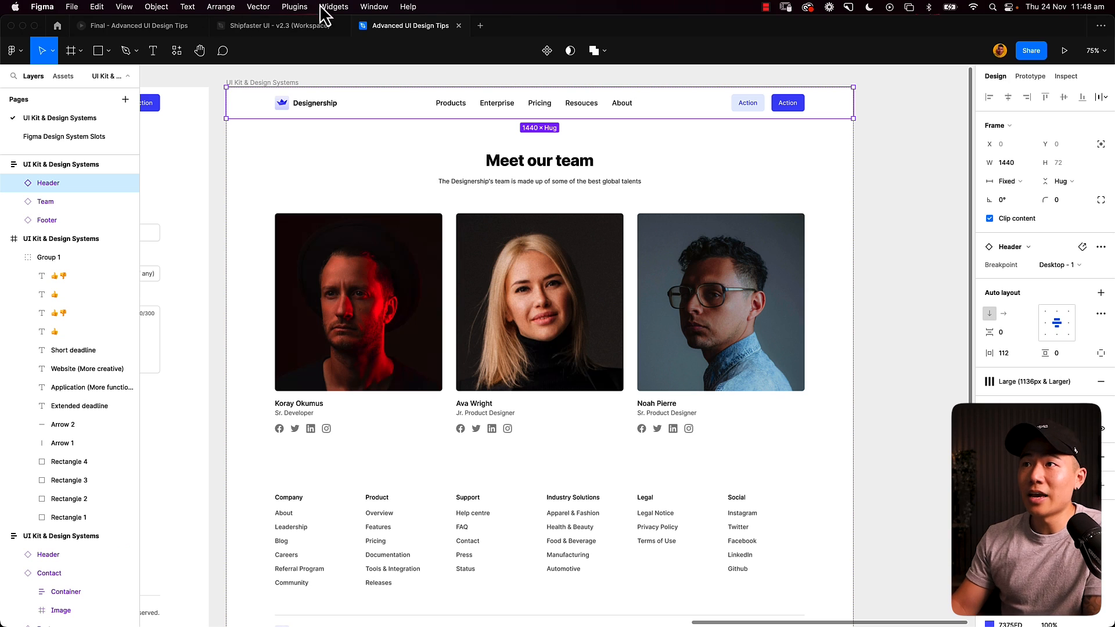
# - Run the Zeplin plugin and select both the Team page frame and the Contact page frame for export
pyautogui.click(295, 7)
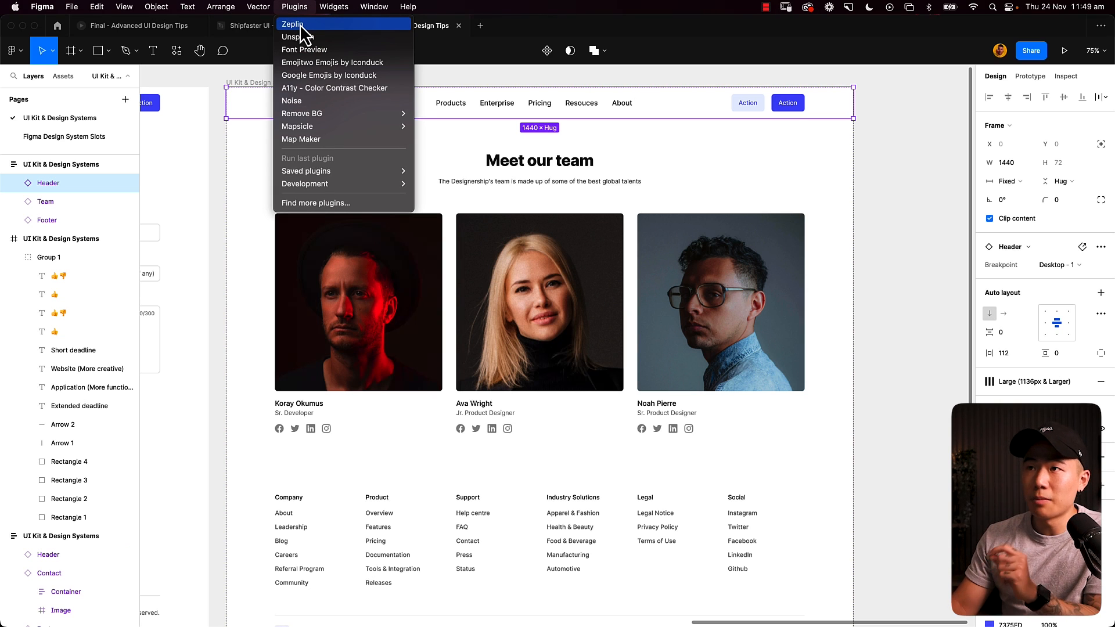
pyautogui.click(300, 24)
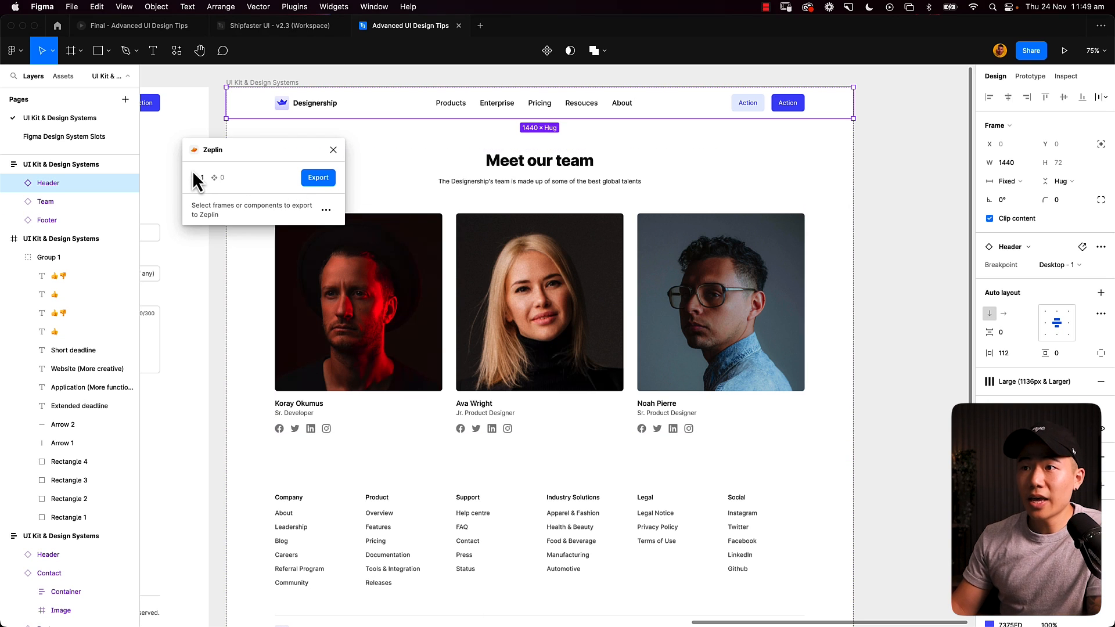
pyautogui.click(254, 84)
pyautogui.moveTo(215, 82); pyautogui.dragTo(470, 78)
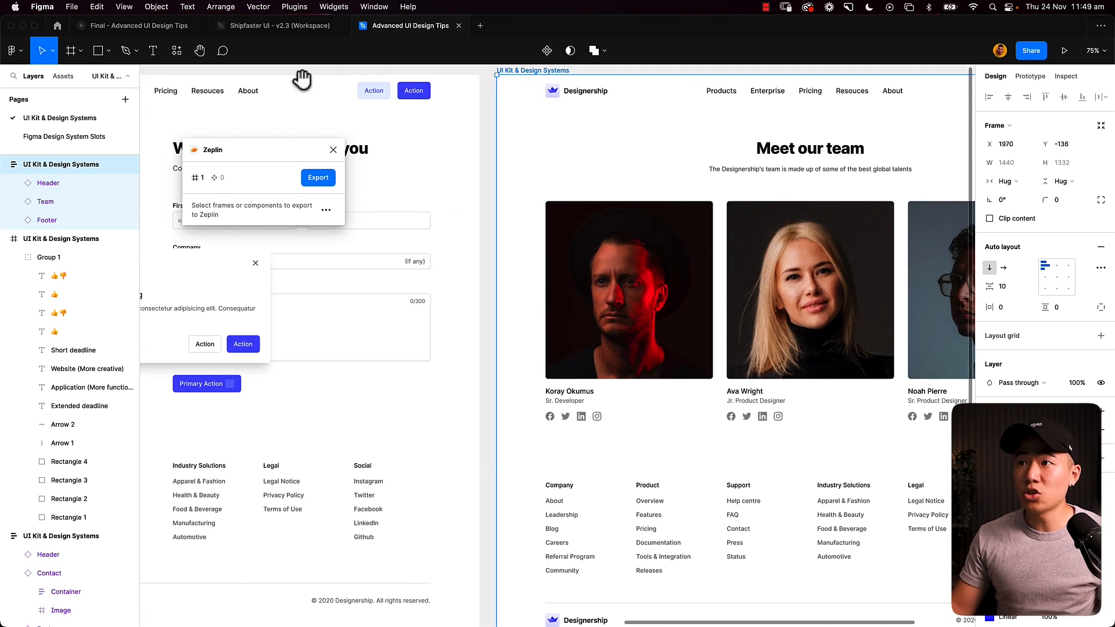
pyautogui.moveTo(301, 77); pyautogui.dragTo(431, 101)
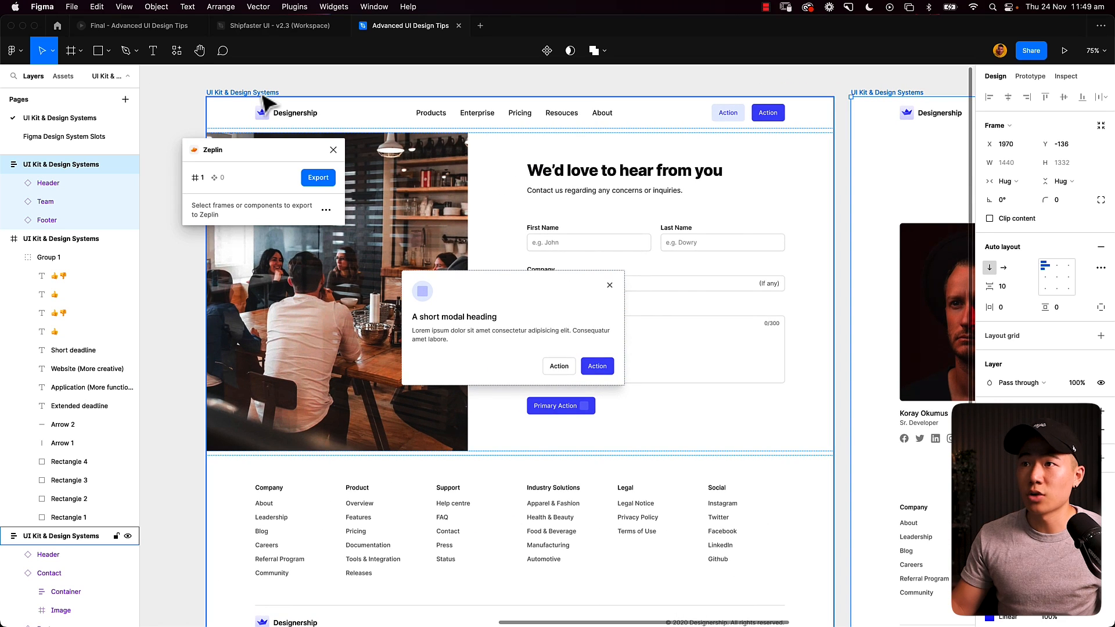
pyautogui.keyDown('shift'); pyautogui.click(262, 97); pyautogui.keyUp('shift')
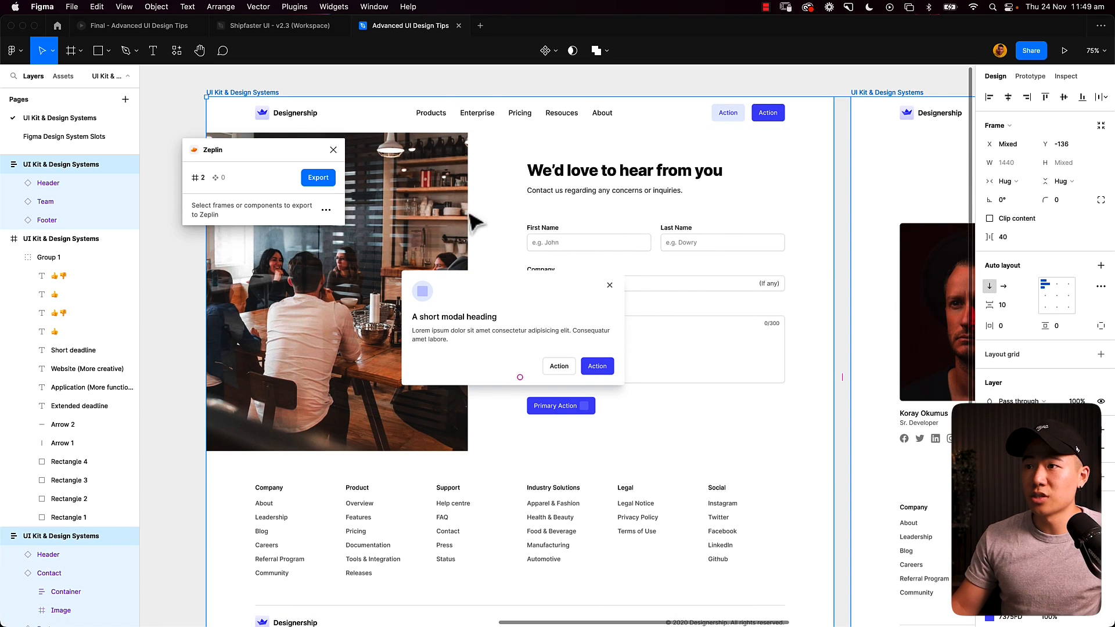
# - Export the two selected page frames to a new Web project in Zeplin
pyautogui.click(315, 179)
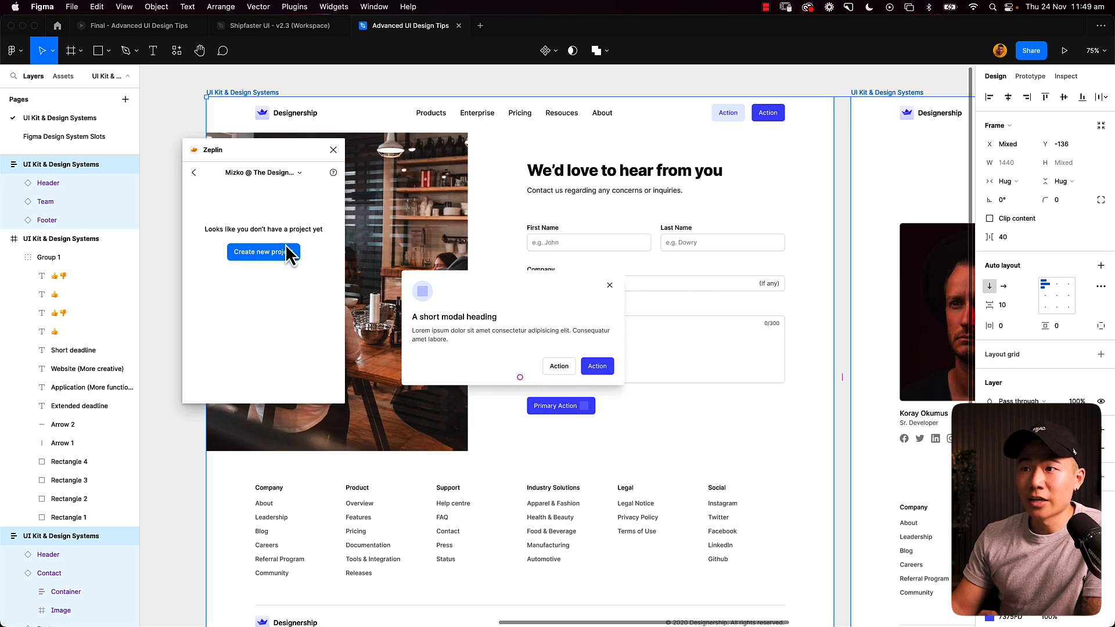
pyautogui.click(281, 252)
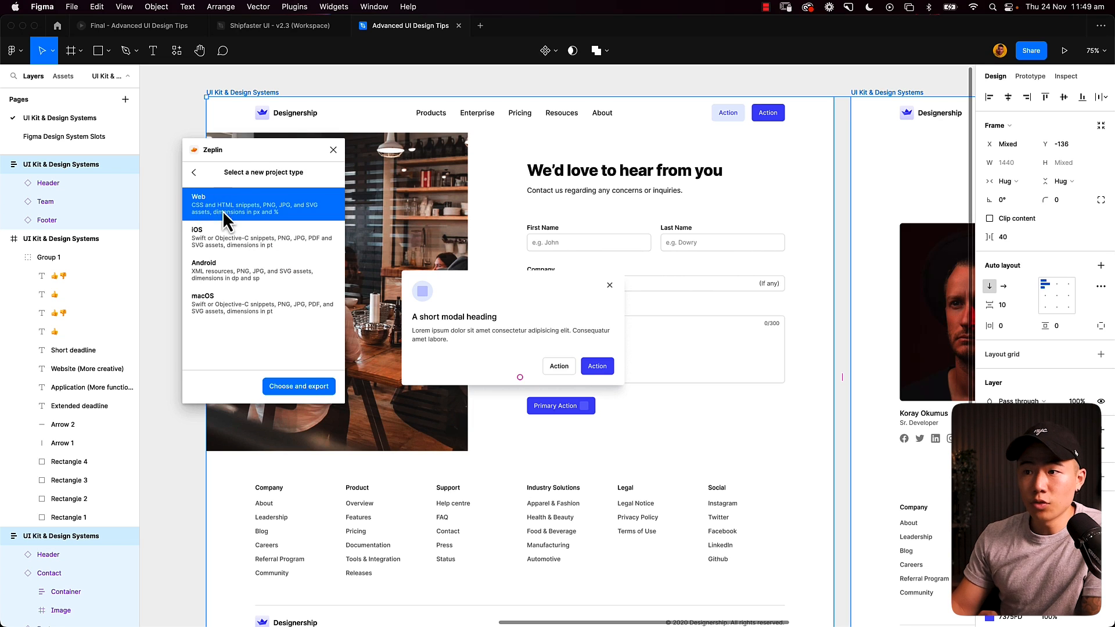
pyautogui.click(300, 386)
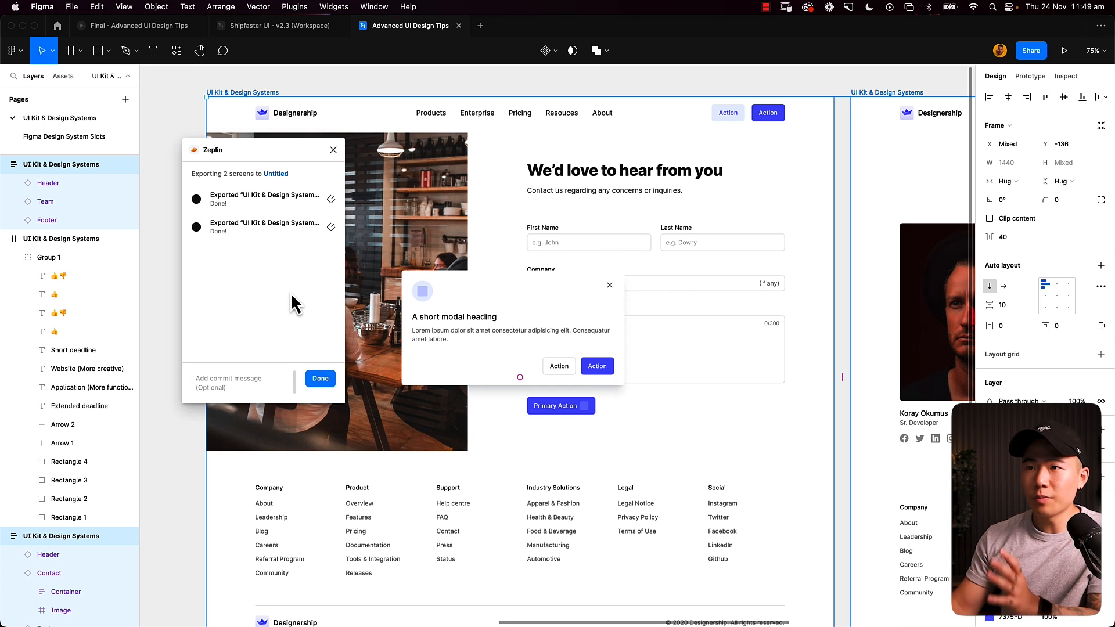
# - Open the first exported screen in Zeplin's web version and enlarge the browser window
pyautogui.click(331, 198)
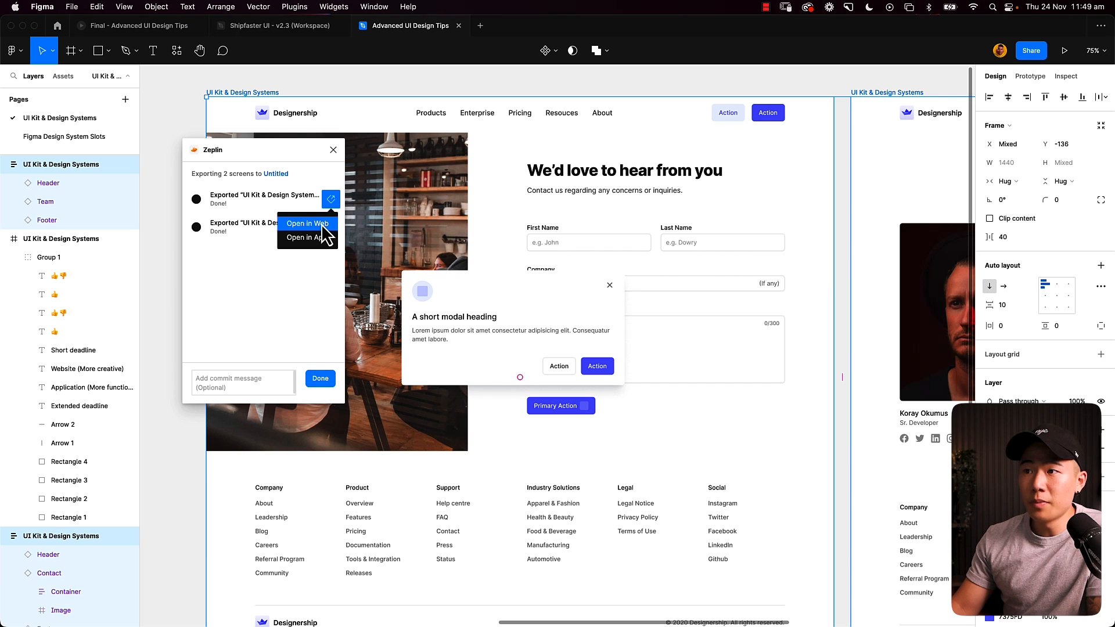
pyautogui.click(327, 231)
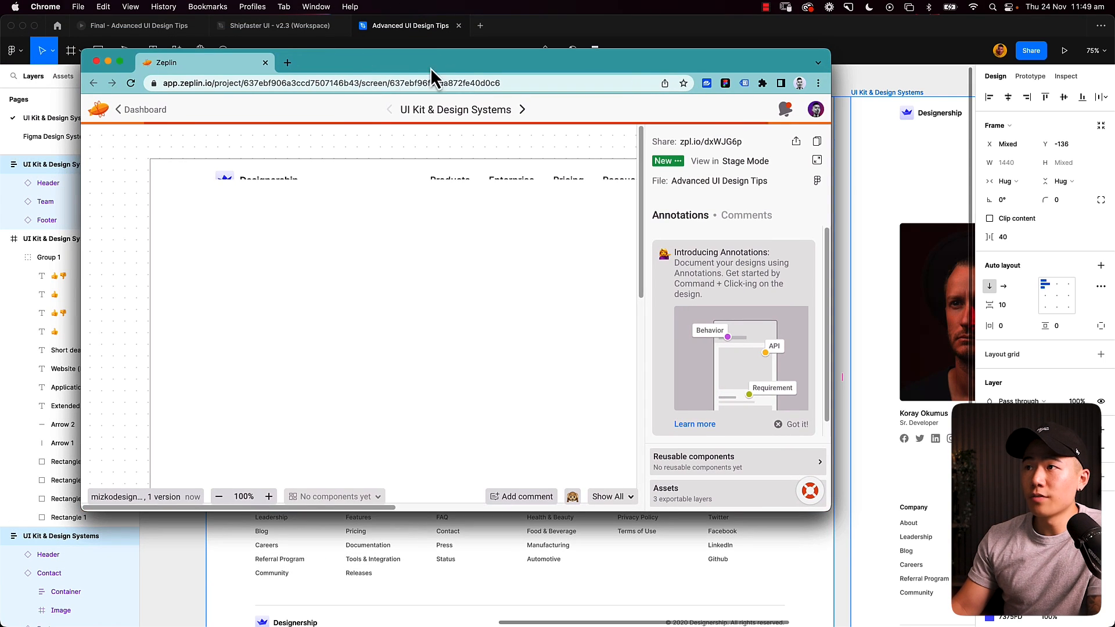
pyautogui.doubleClick(469, 61)
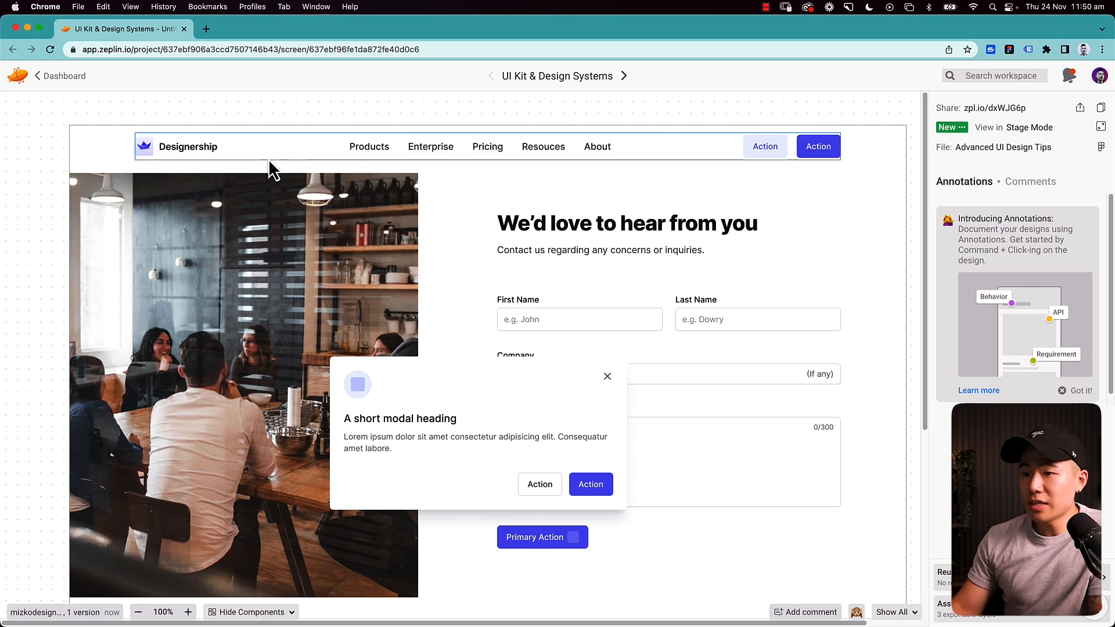
# - Turn on component highlighting for the exported contact screen and examine the components down to the footer
pyautogui.click(270, 613)
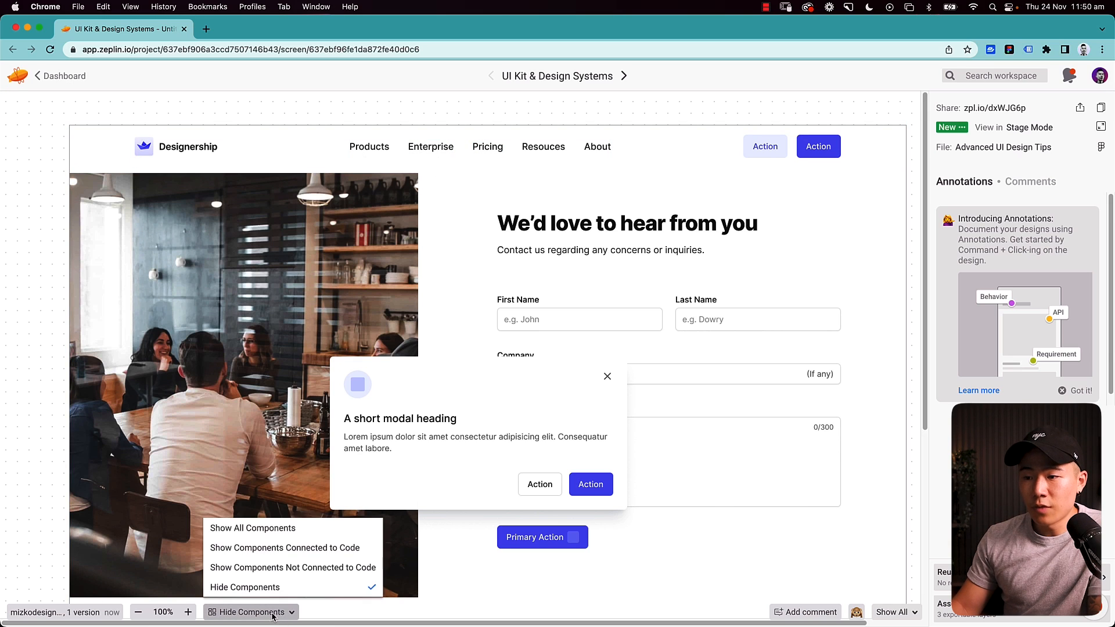
pyautogui.click(260, 559)
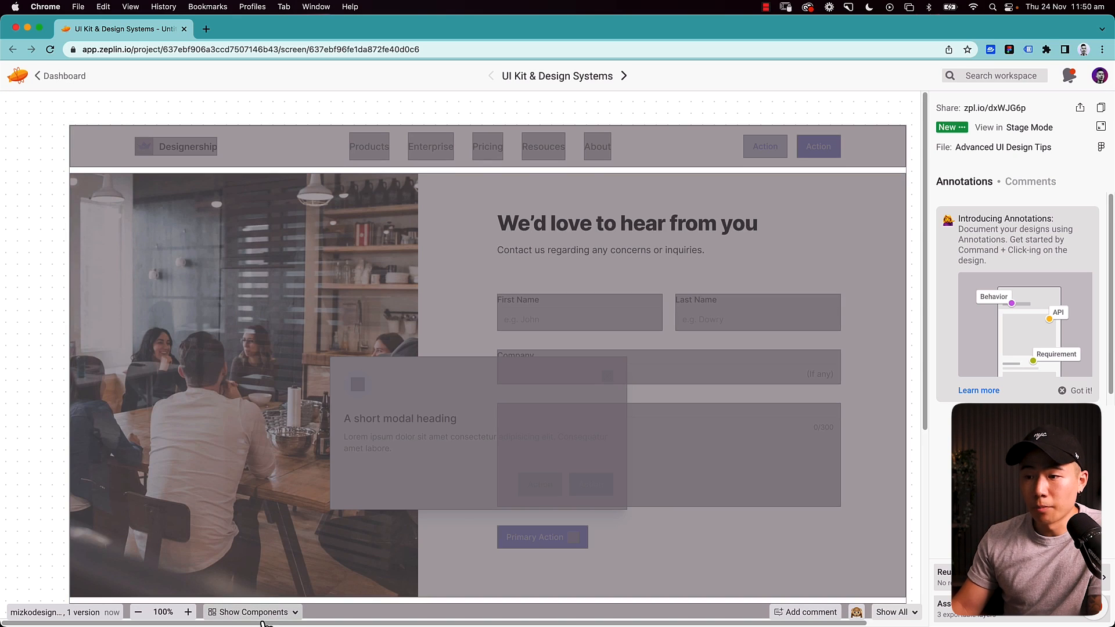
pyautogui.scroll(-1, 40, 223)
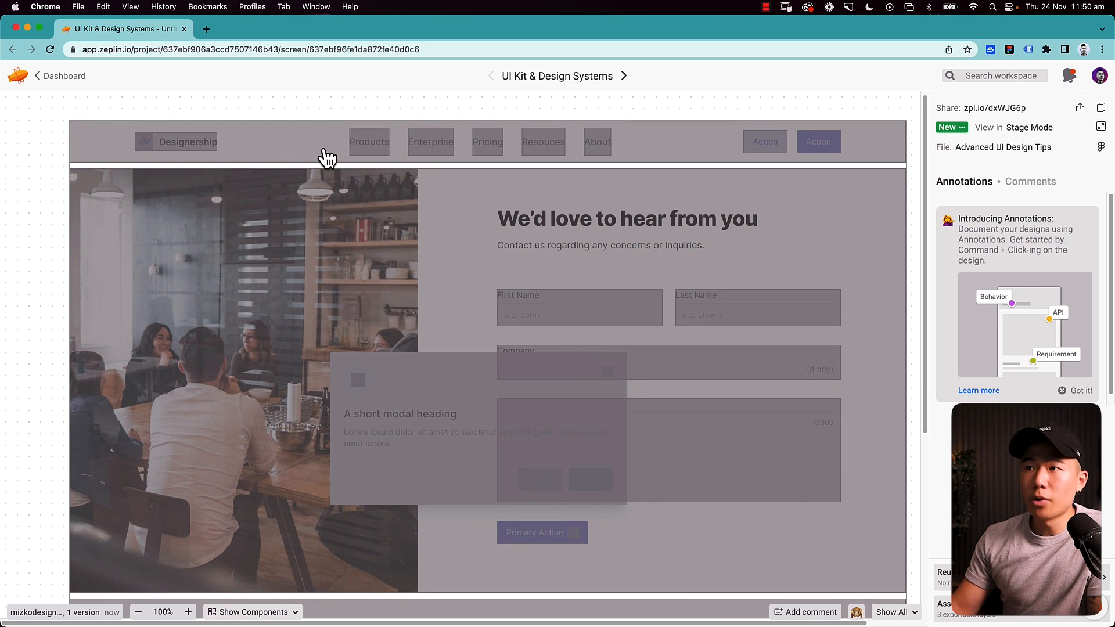
pyautogui.scroll(-3, 535, 329)
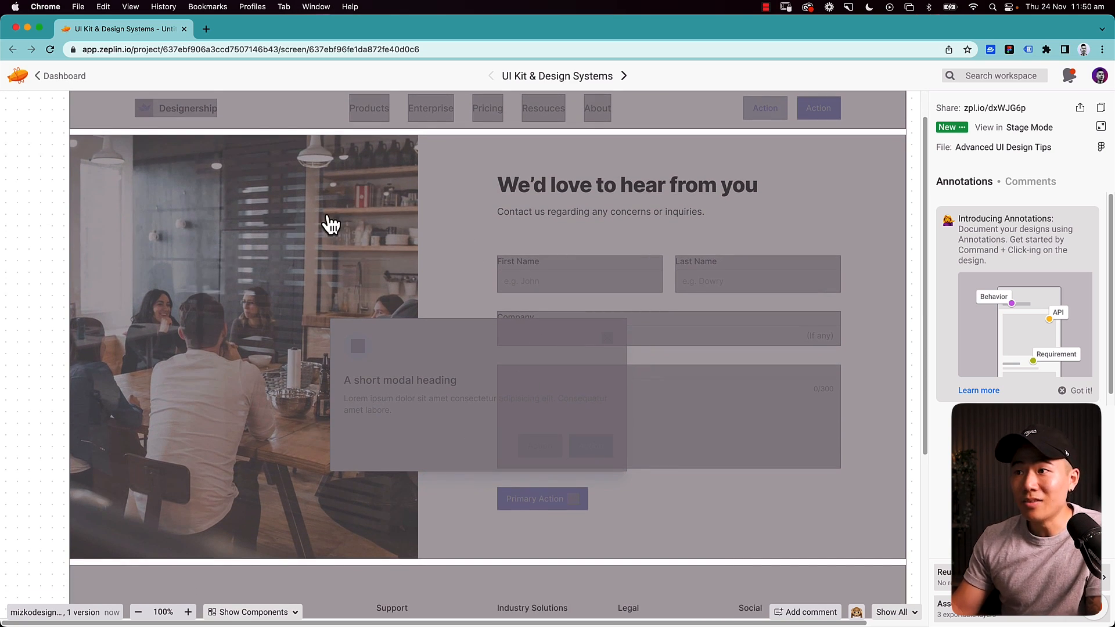
pyautogui.scroll(-10, 331, 224)
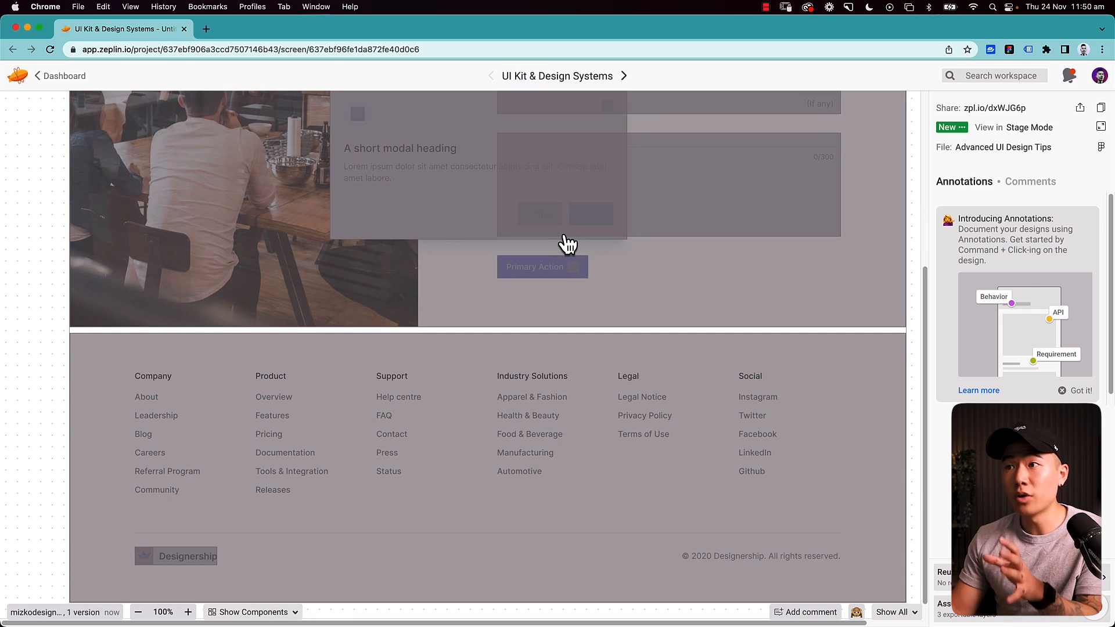
# - Inspect the Header component on the contact screen and open the details of its use across the project's screens
pyautogui.scroll(8, 568, 244)
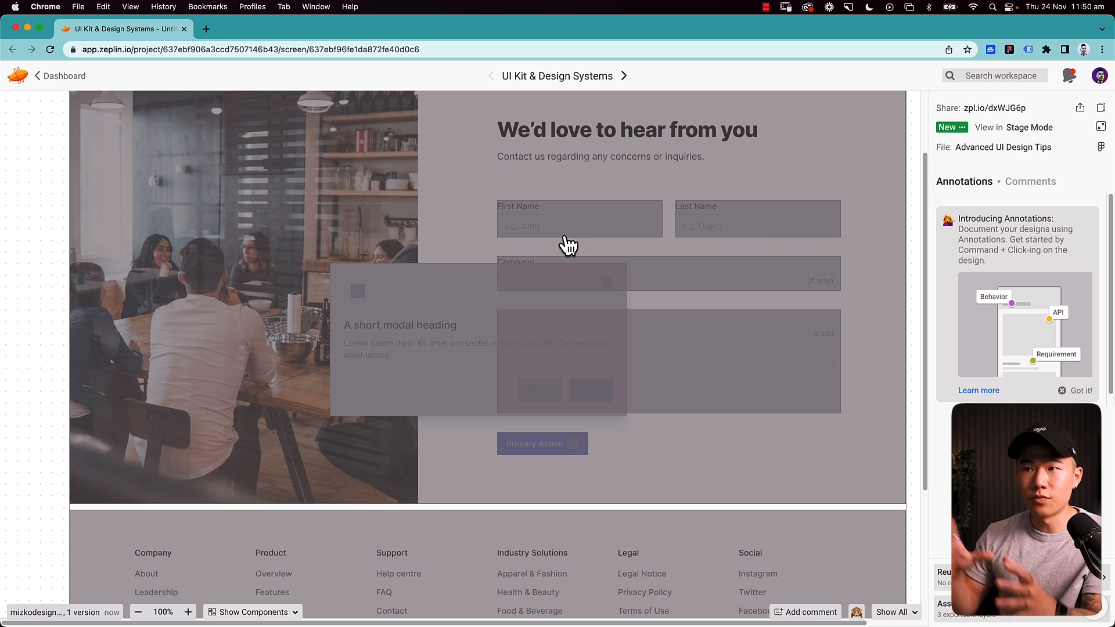
pyautogui.scroll(4, 308, 365)
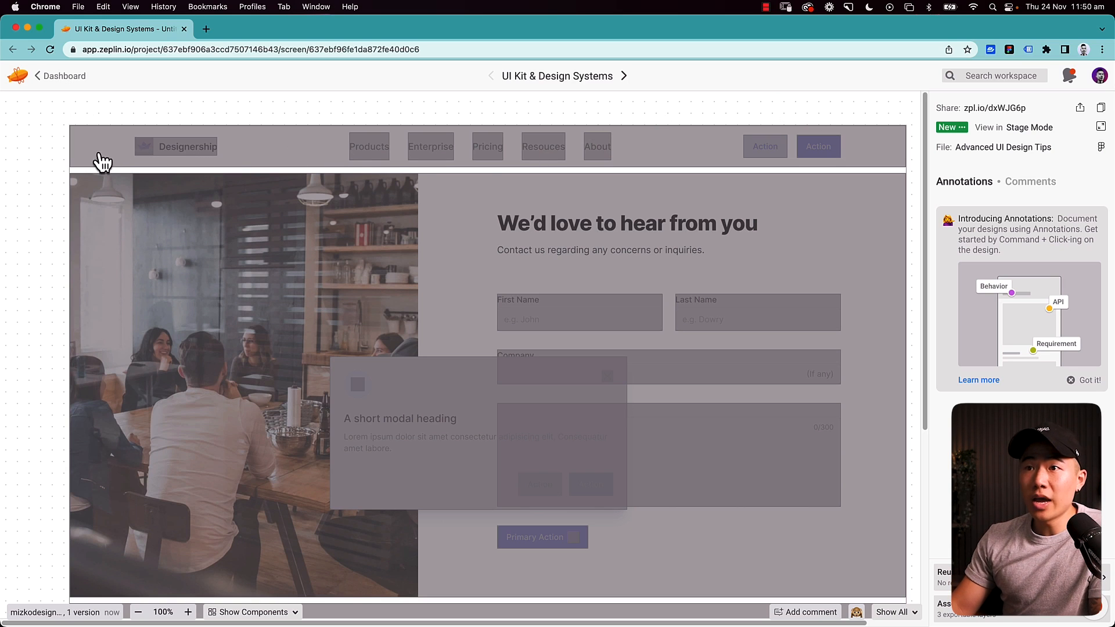
pyautogui.click(679, 153)
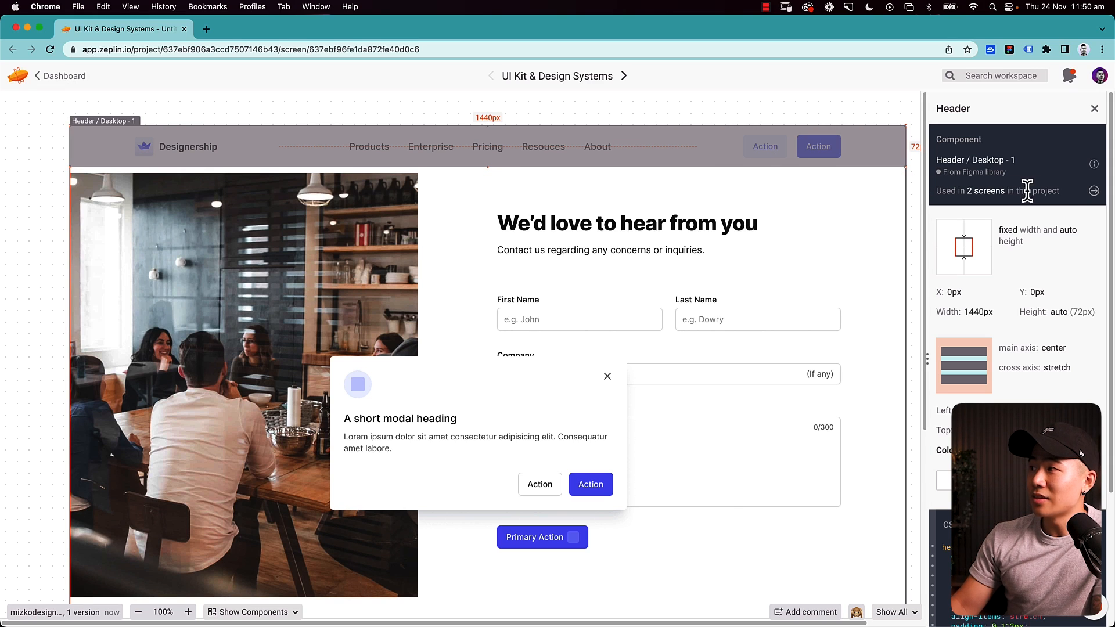
pyautogui.click(1093, 193)
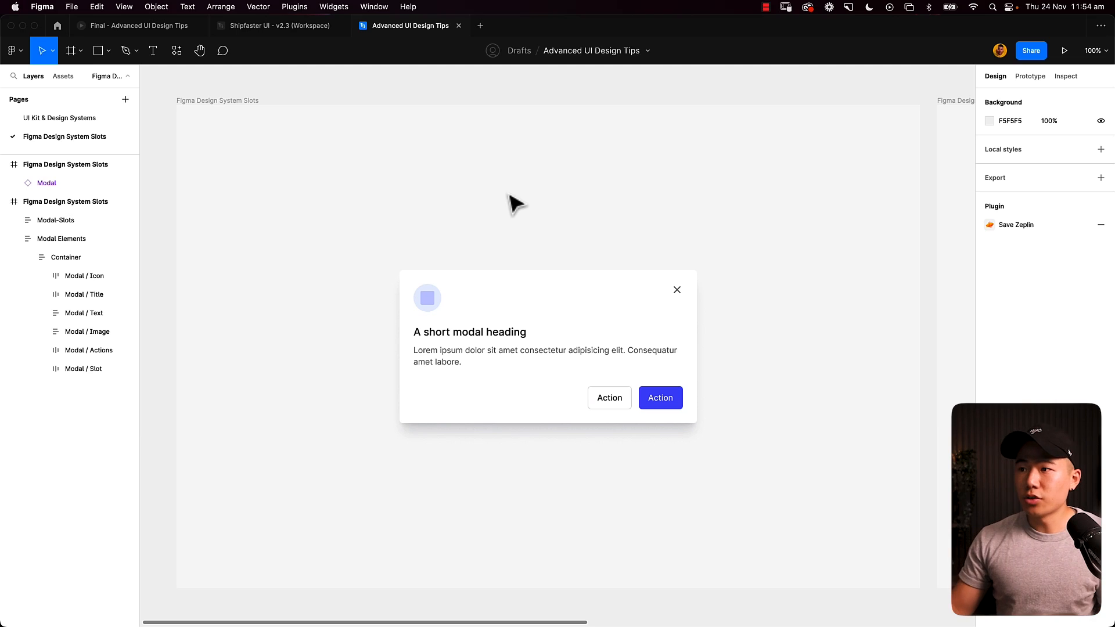
# - Examine the Modal instance's layer structure in Figma by expanding its Container, Content and Actions layers
pyautogui.click(483, 291)
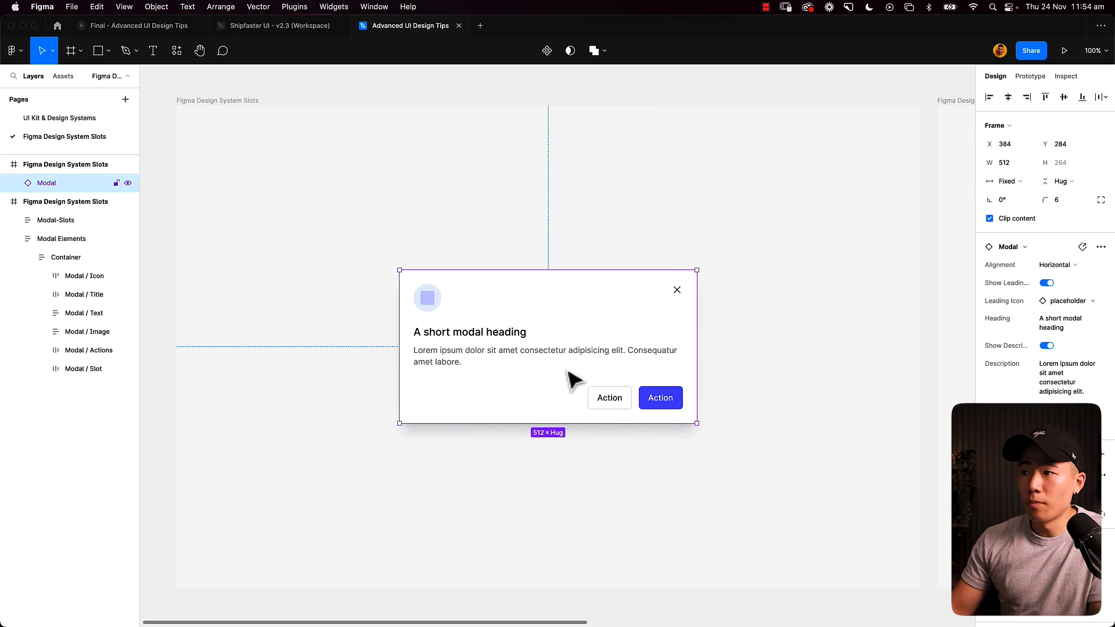
pyautogui.doubleClick(436, 305)
pyautogui.click(27, 202)
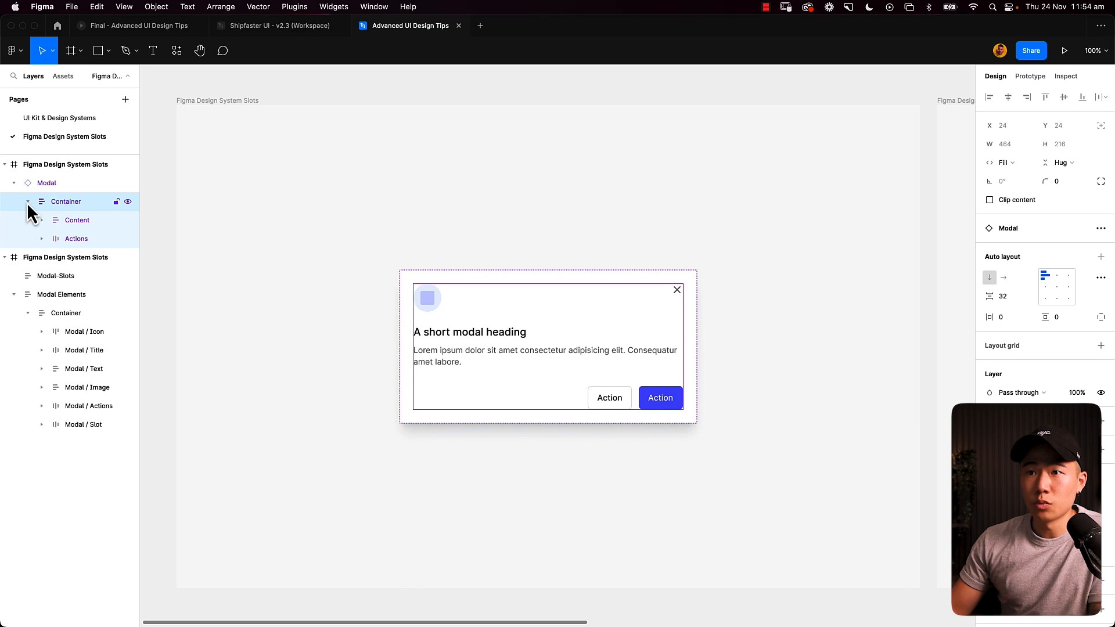
pyautogui.click(41, 220)
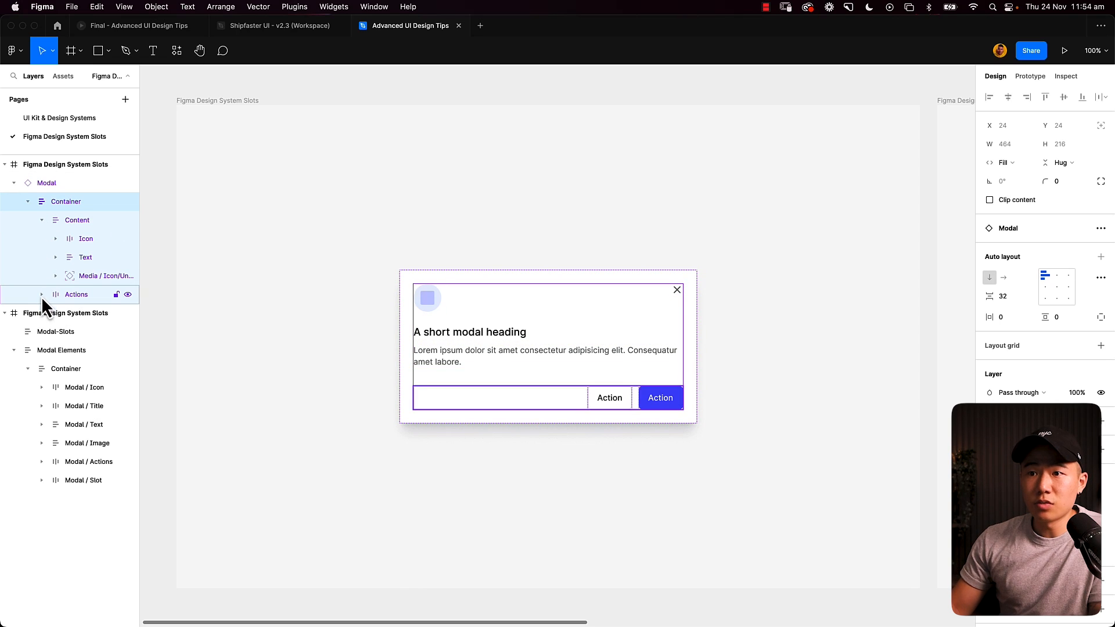
pyautogui.click(41, 294)
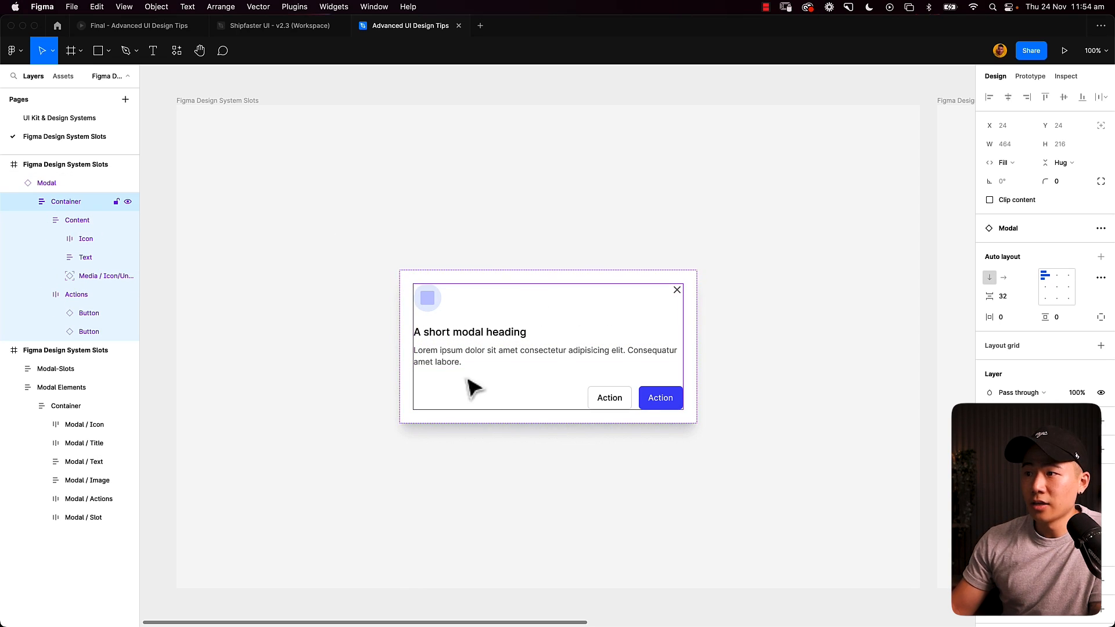
pyautogui.click(61, 184)
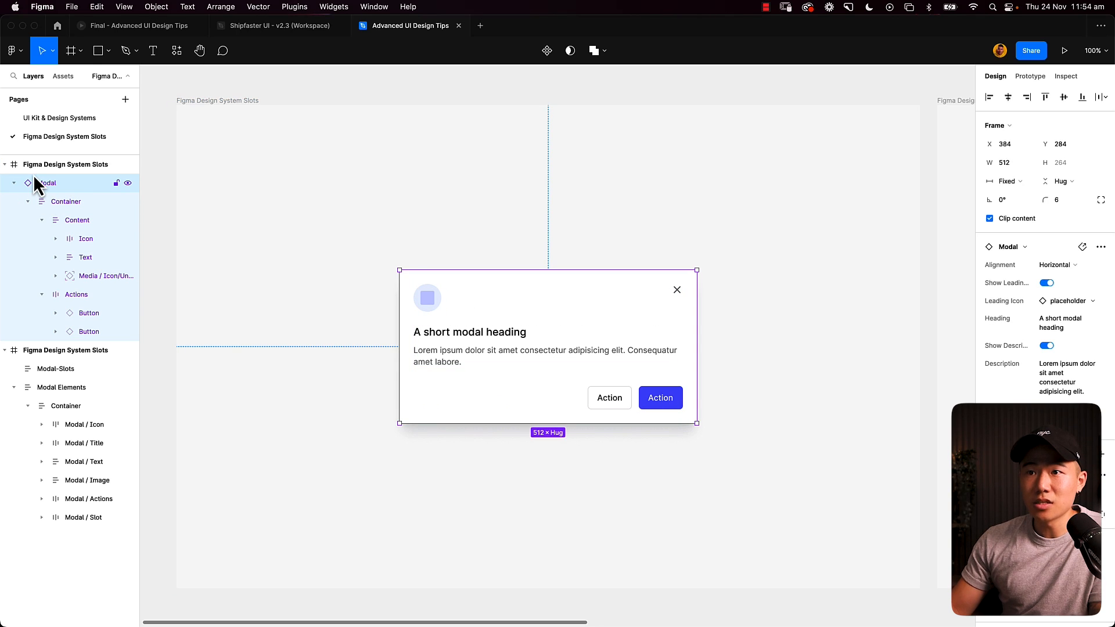
# - Try to duplicate the Content layer inside the Modal instance, undo the paste, and reselect the Modal
pyautogui.click(71, 221)
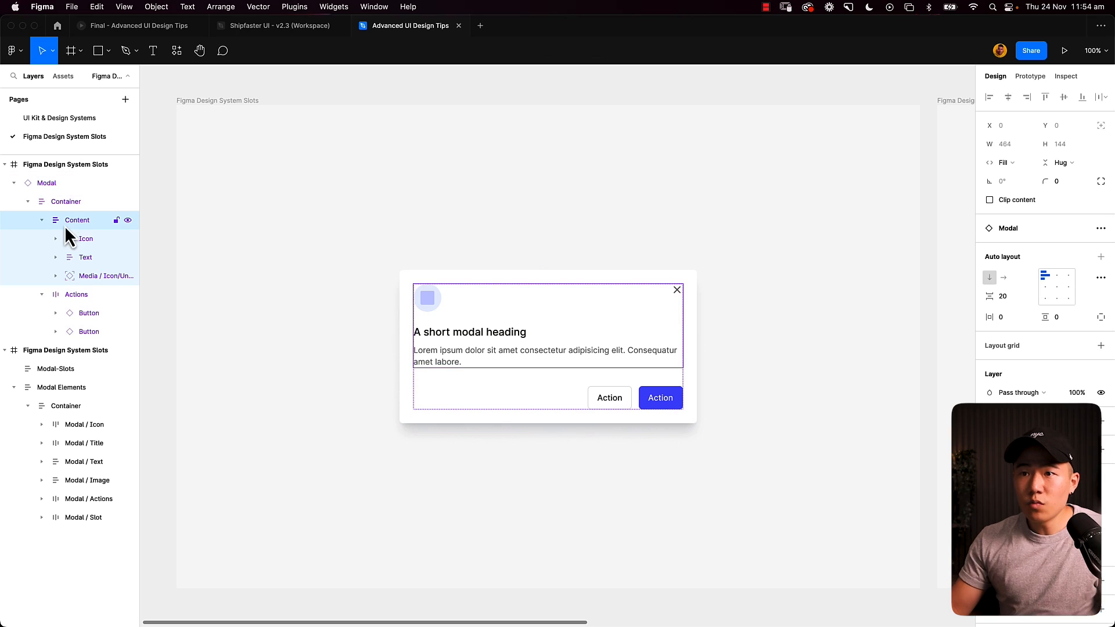
pyautogui.press('super+c')
pyautogui.press('super+v')
pyautogui.press('super+z')
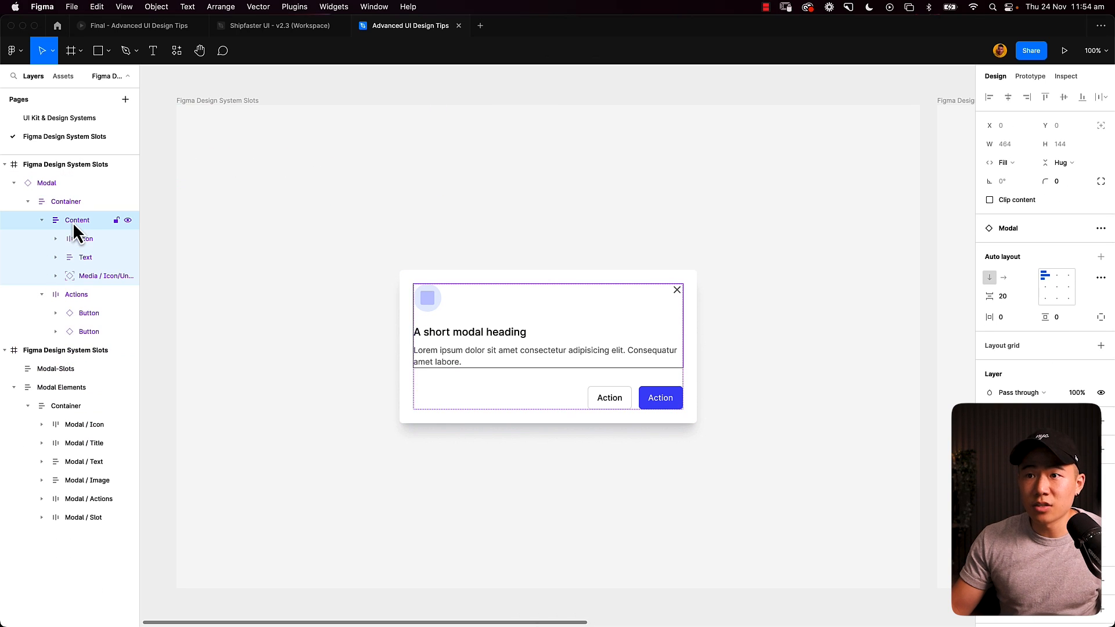
pyautogui.press('super+c')
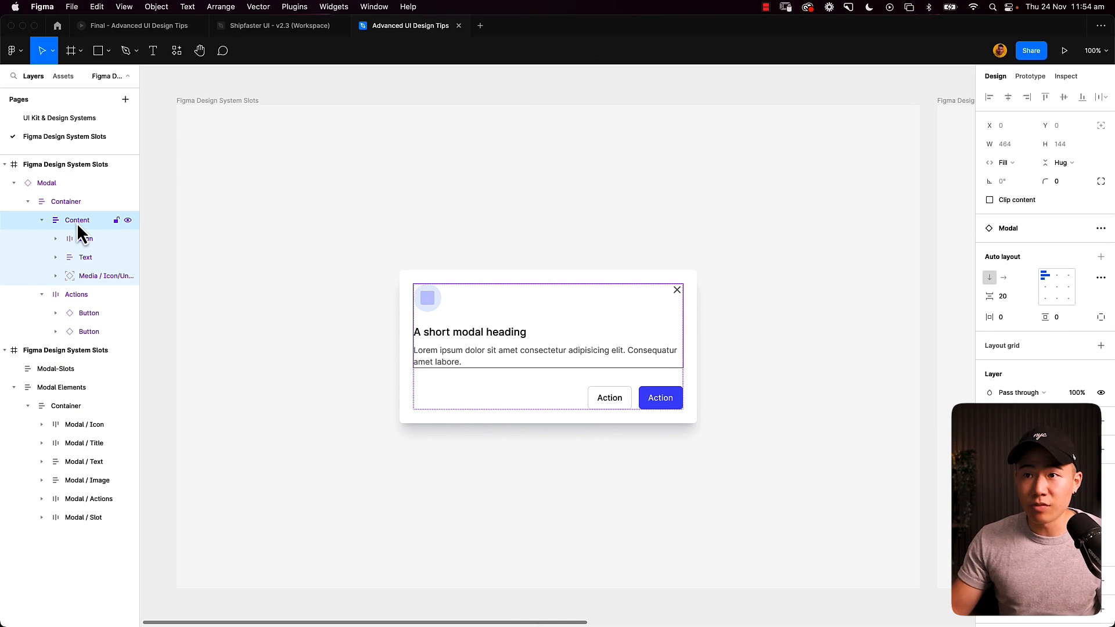
pyautogui.press('super+v')
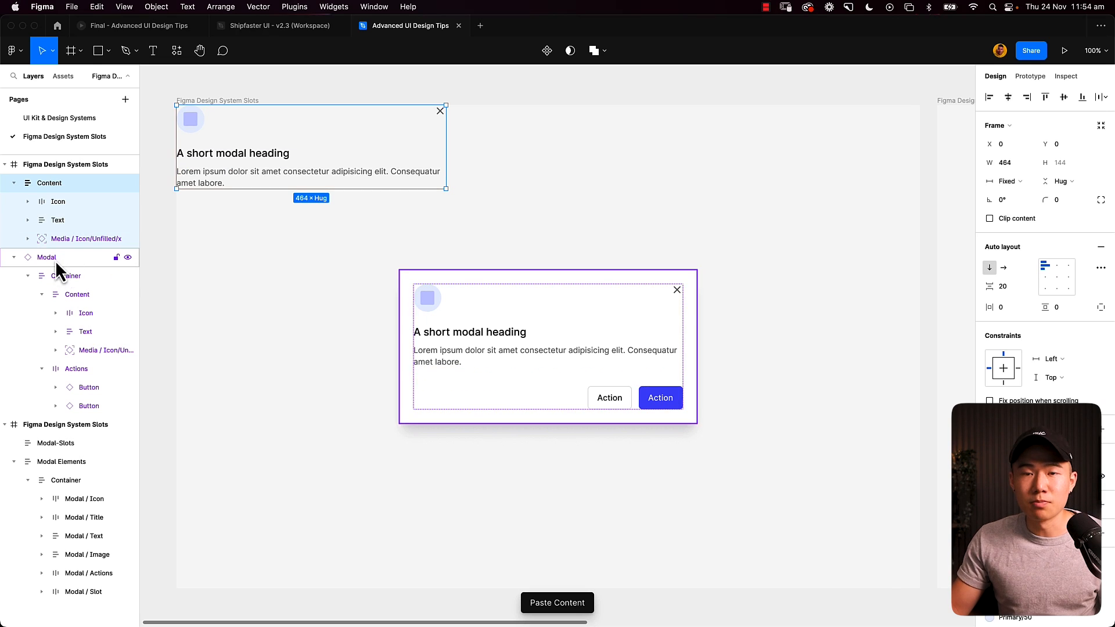
pyautogui.press('super+z')
pyautogui.click(505, 209)
pyautogui.click(578, 414)
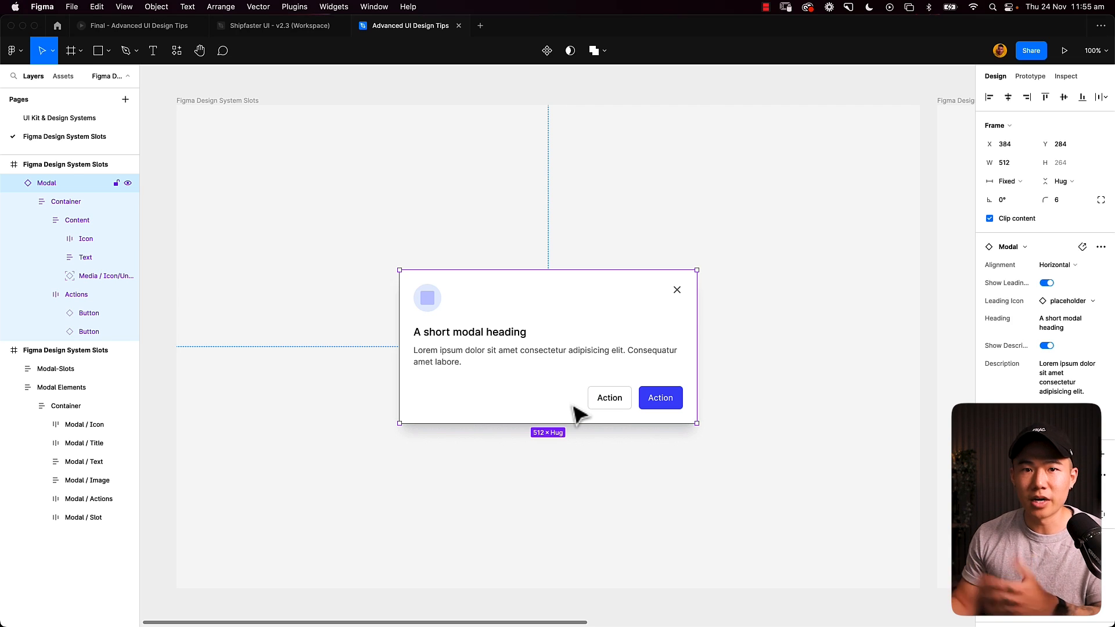
# - Examine the Modal Elements frame in the second Figma Design System Slots frame, including its inner Container of modal parts
pyautogui.moveTo(738, 237); pyautogui.dragTo(501, 237)
pyautogui.moveTo(683, 244); pyautogui.dragTo(496, 232)
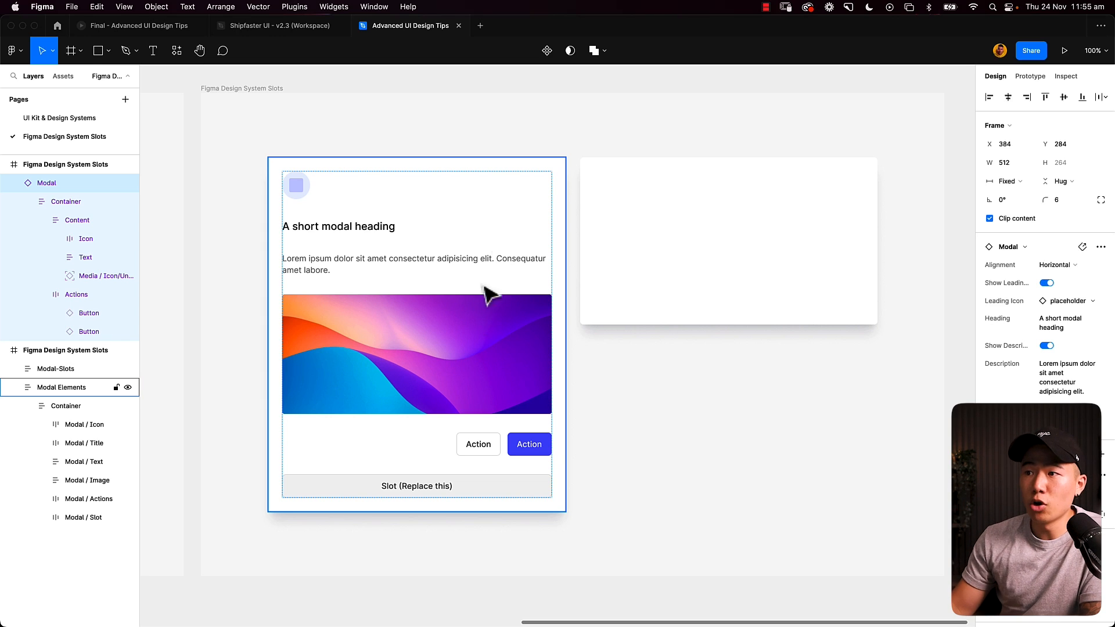
pyautogui.doubleClick(461, 356)
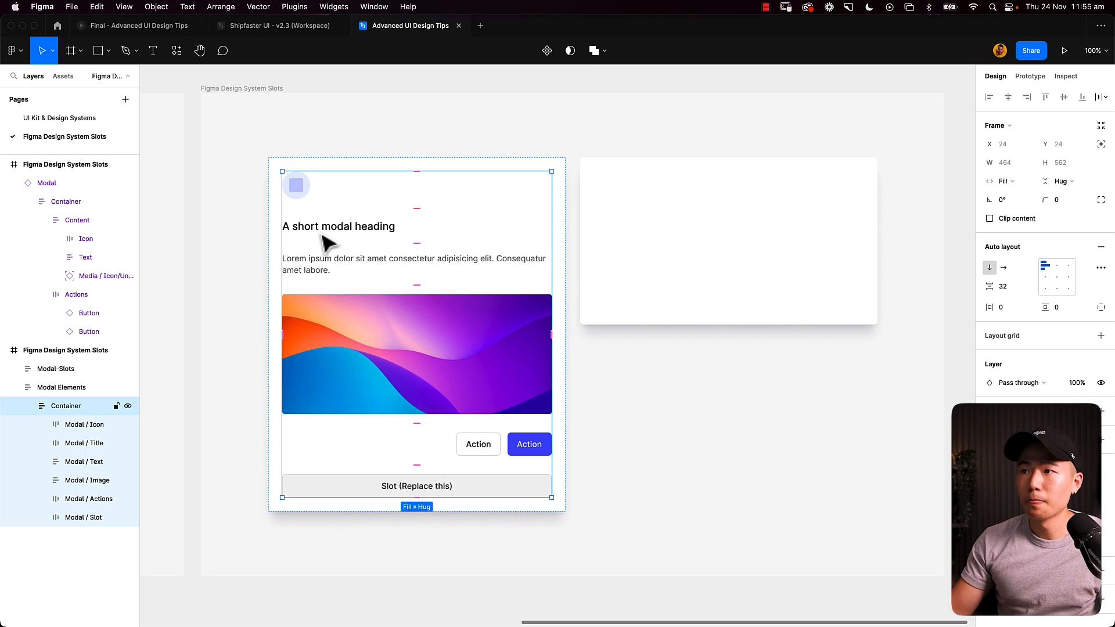
pyautogui.click(246, 291)
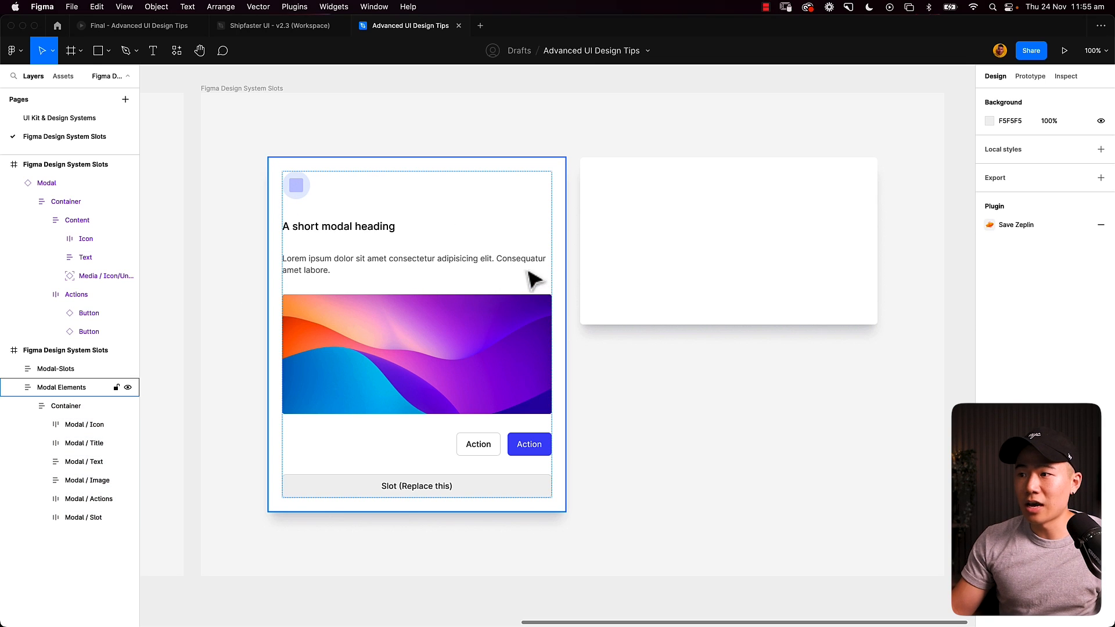
pyautogui.click(326, 229)
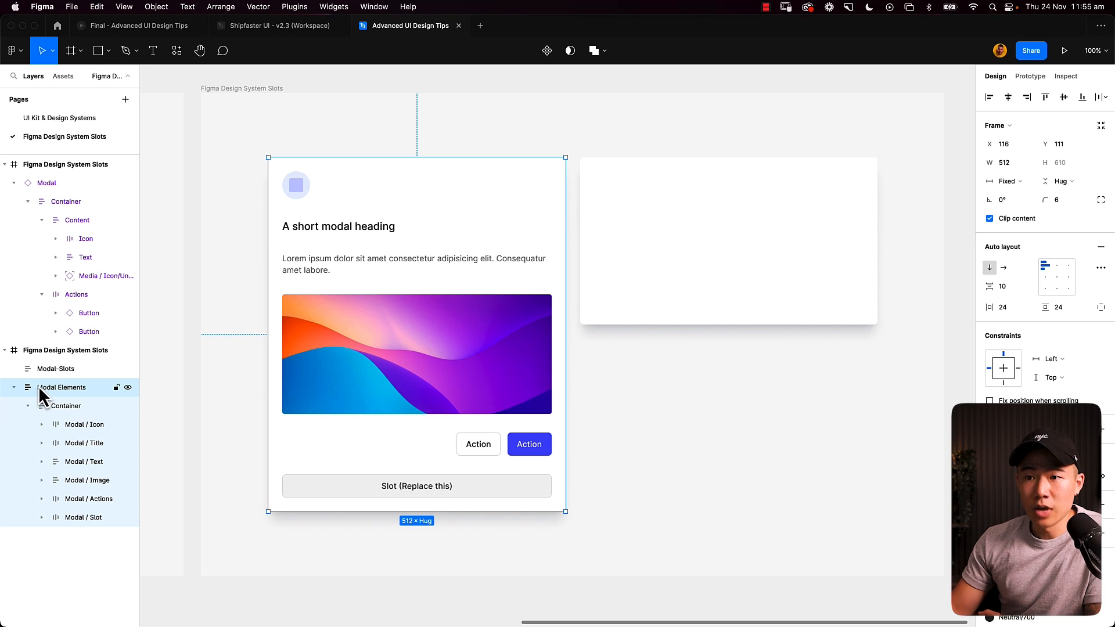
pyautogui.click(67, 408)
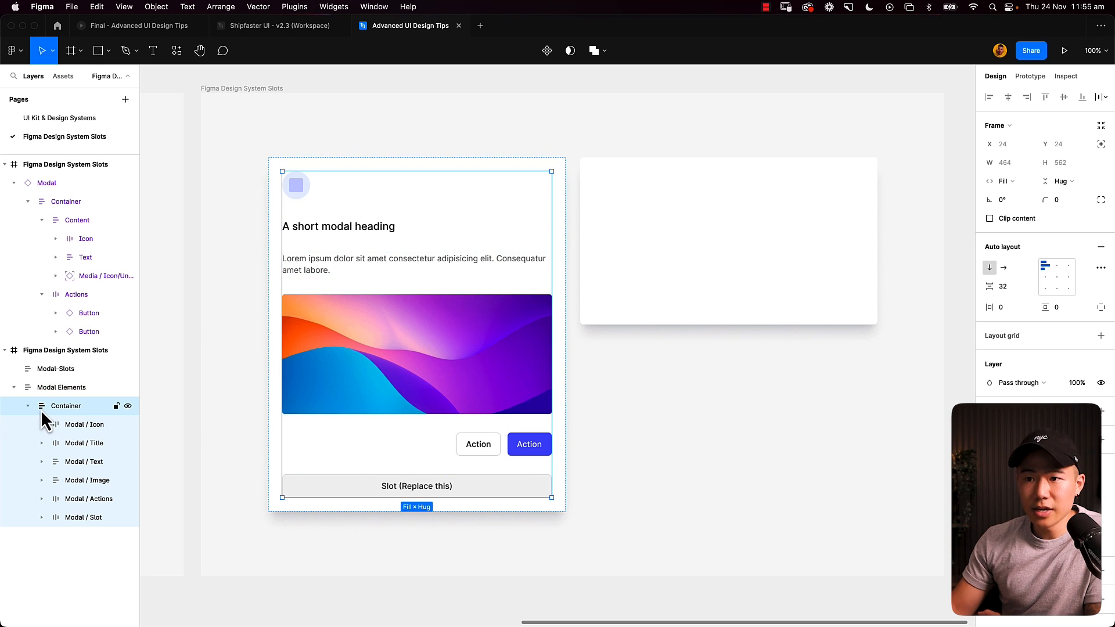
# - Examine the individual modal part layers in the Container, from Modal / Icon through Modal / Slot
pyautogui.click(81, 427)
pyautogui.click(82, 460)
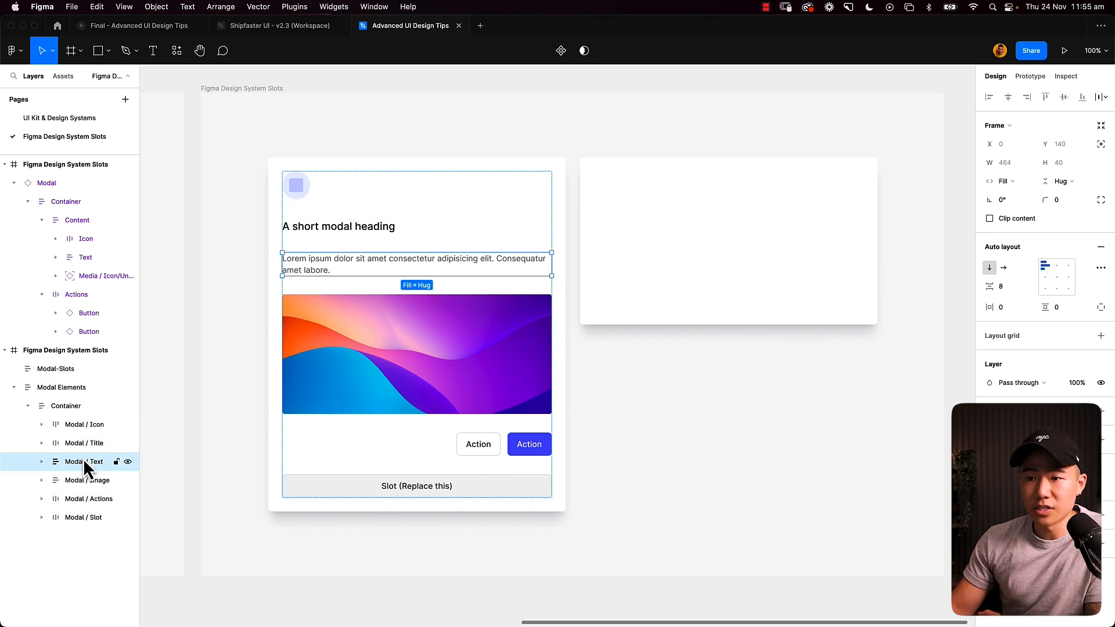
pyautogui.click(84, 481)
pyautogui.click(90, 499)
pyautogui.click(92, 517)
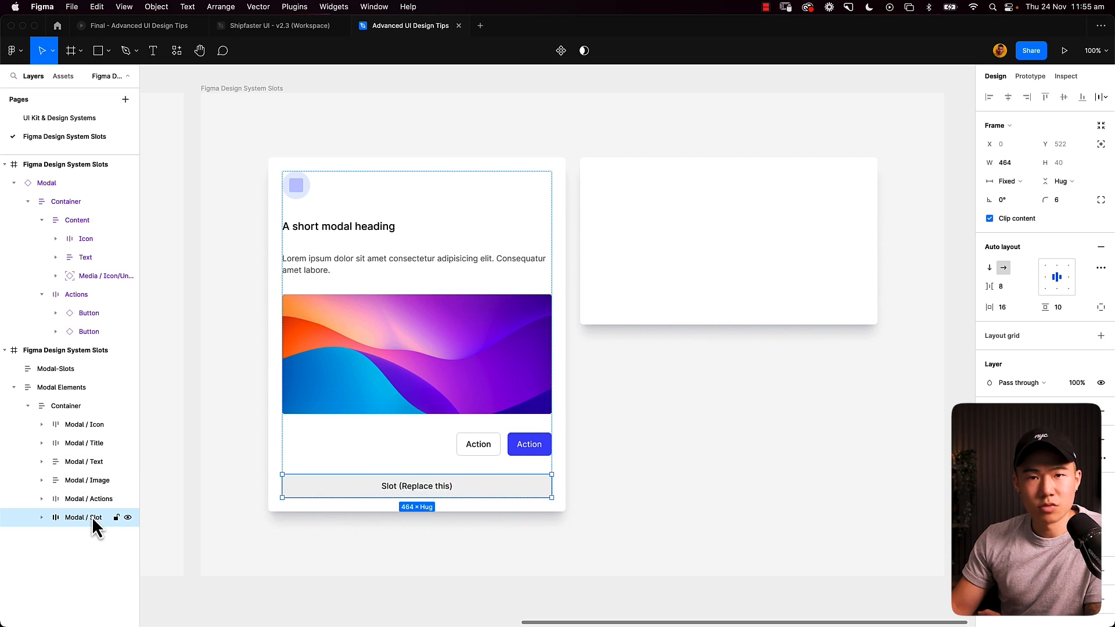
pyautogui.click(91, 499)
pyautogui.click(94, 517)
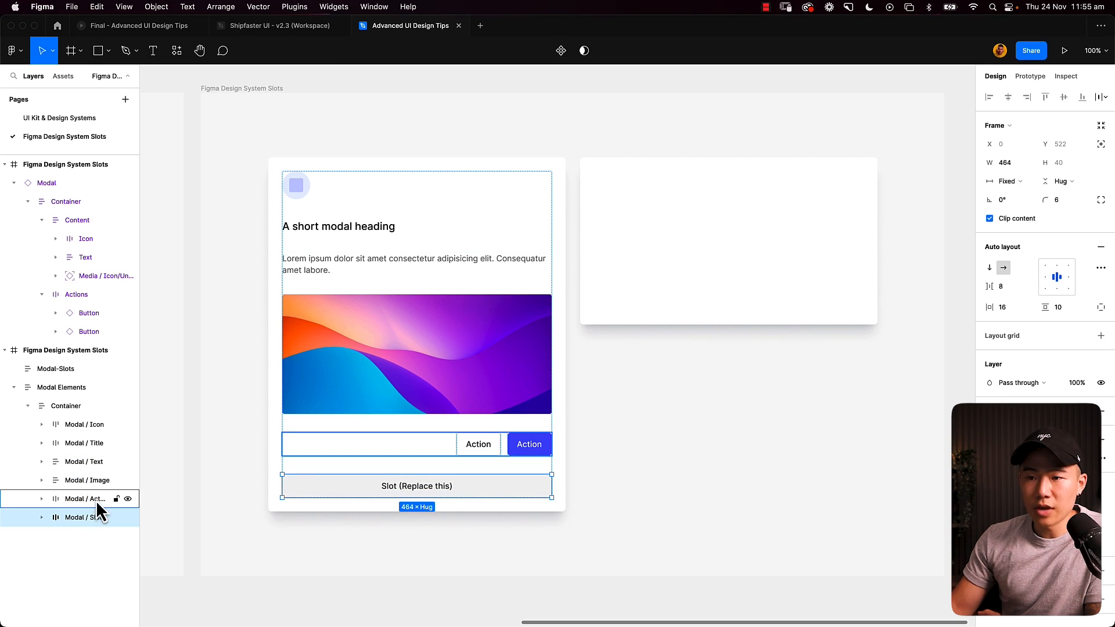
pyautogui.click(95, 500)
pyautogui.click(92, 480)
pyautogui.click(93, 462)
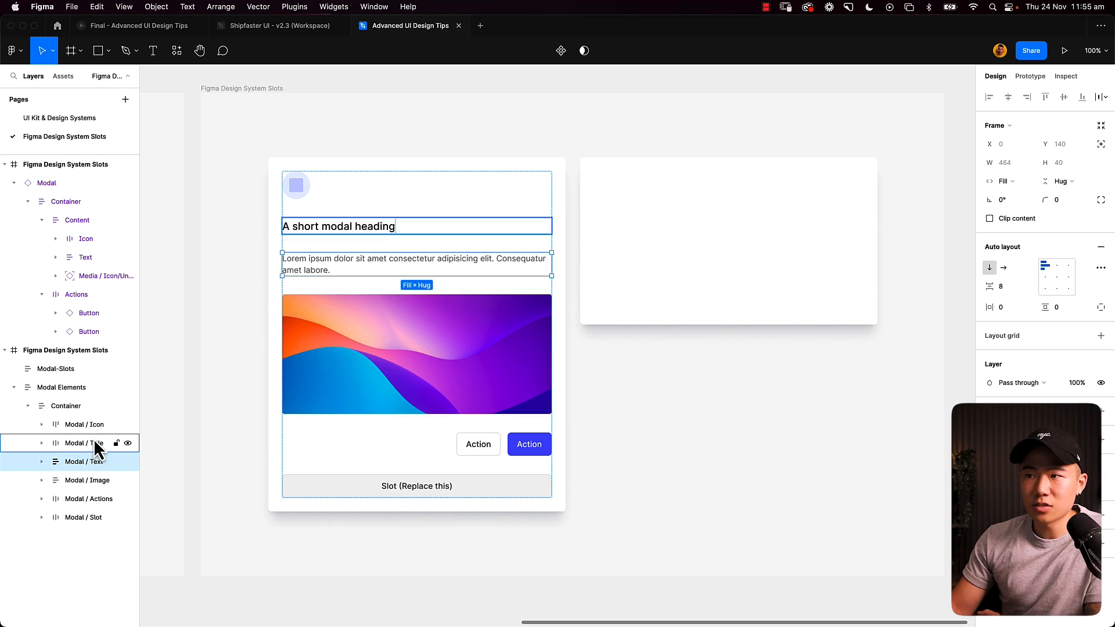
pyautogui.click(93, 442)
pyautogui.click(96, 424)
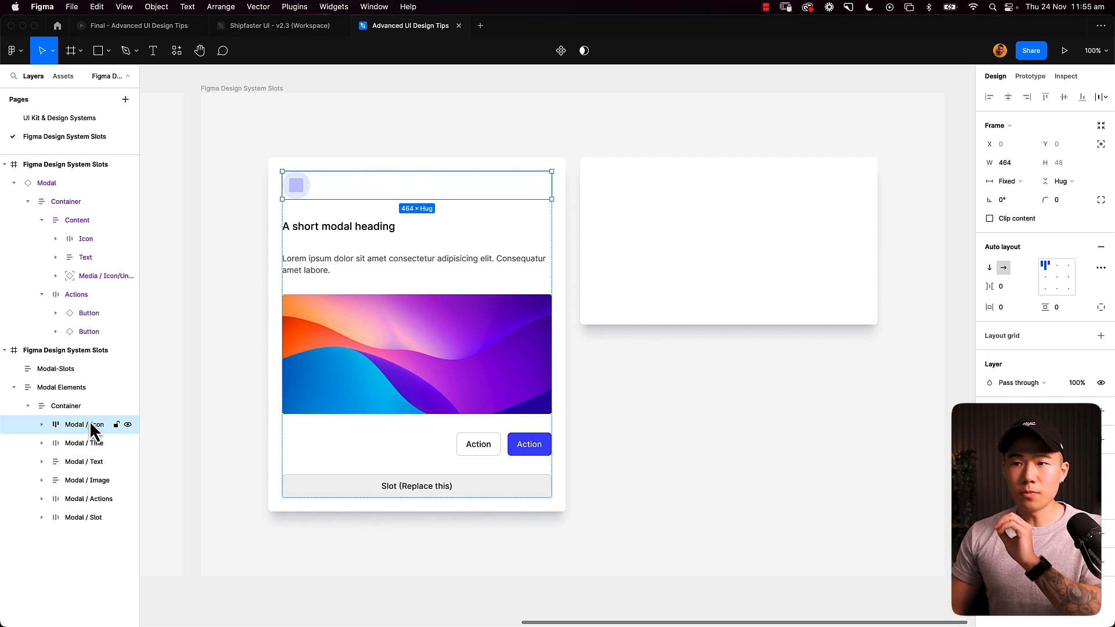
# - Turn the Modal / Slot, Modal / Actions and Modal / Image frames into separate components
pyautogui.click(86, 518)
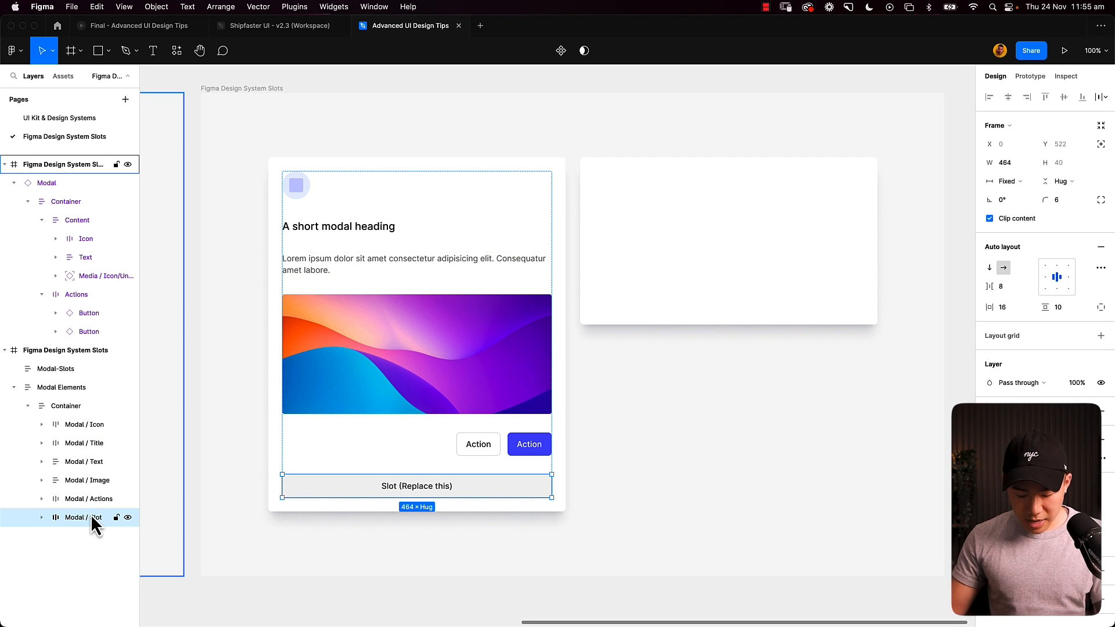
pyautogui.press('alt')
pyautogui.hotkey('ctrl', 'alt', 'k')
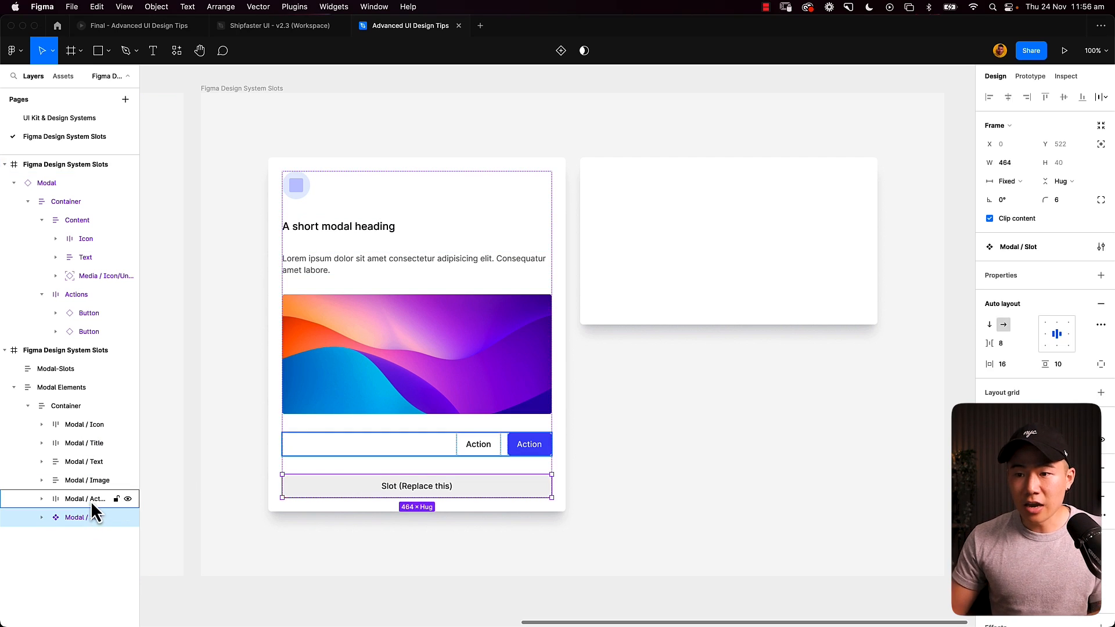
pyautogui.click(87, 500)
pyautogui.hotkey('ctrl', 'alt', 'k')
pyautogui.click(81, 480)
pyautogui.hotkey('ctrl', 'alt', 'k')
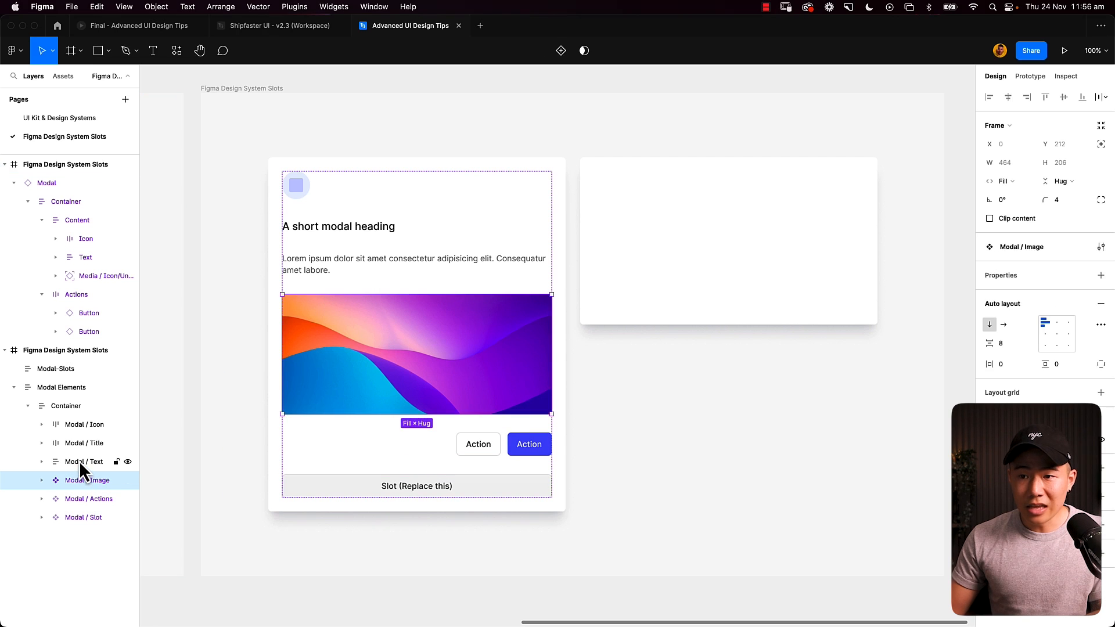
# - Turn the Modal / Text, Modal / Title and Modal / Icon frames into separate components
pyautogui.click(79, 461)
pyautogui.hotkey('ctrl', 'alt', 'k')
pyautogui.click(82, 443)
pyautogui.hotkey('ctrl', 'alt', 'k')
pyautogui.click(81, 424)
pyautogui.hotkey('ctrl', 'alt', 'k')
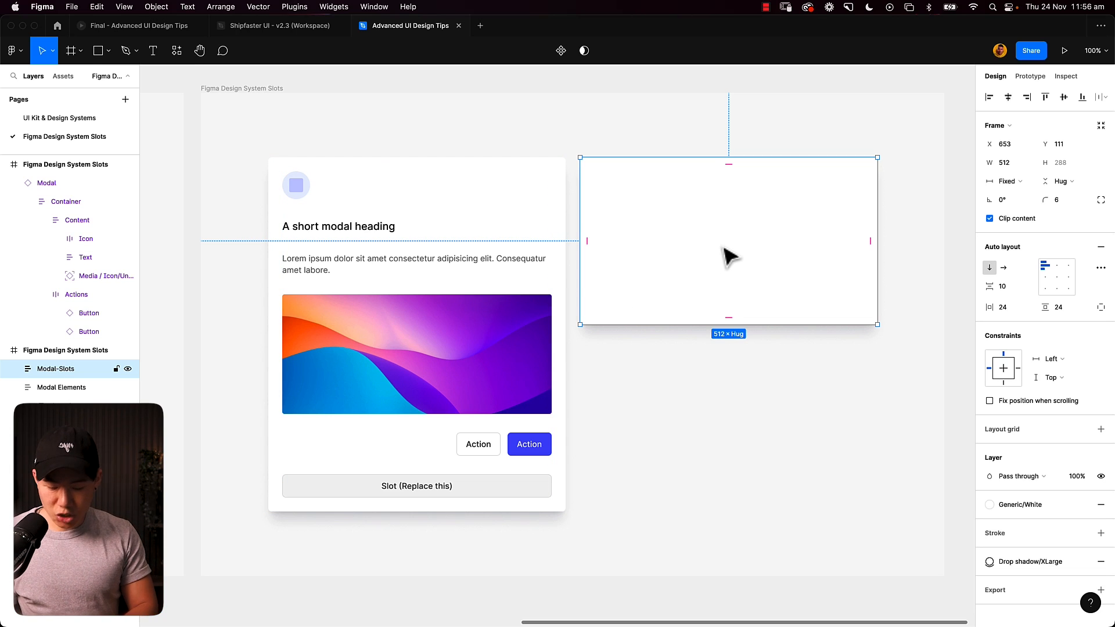
# - Insert an instance of the Modal / Slot component into the empty Modal-Slots frame
pyautogui.hotkey('shift', 'i')
pyautogui.write('modal / slot')
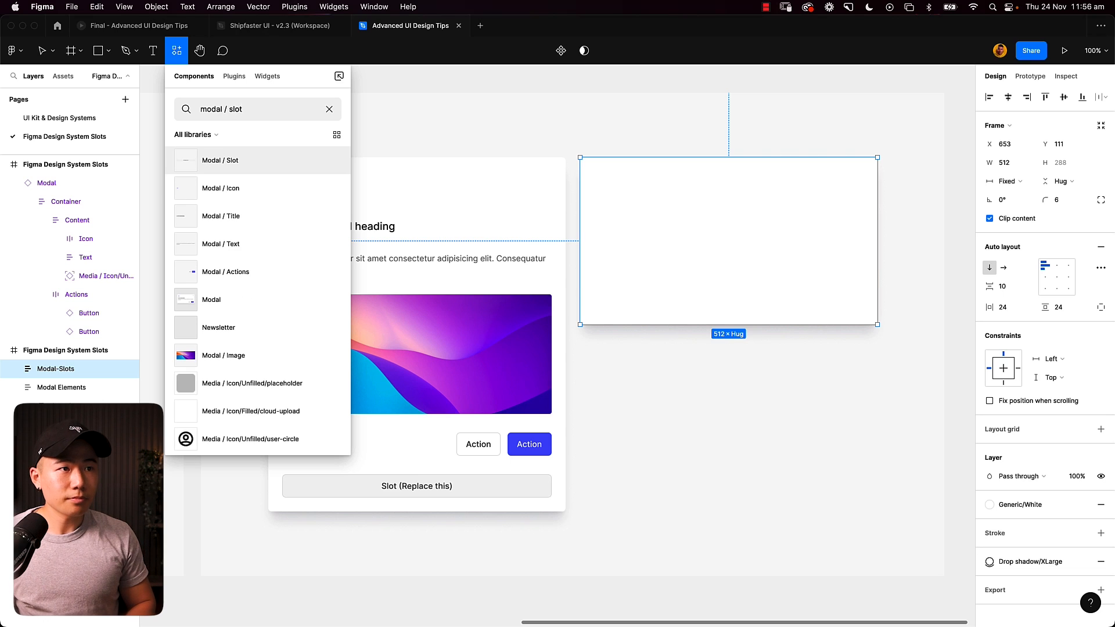
pyautogui.press('Return')
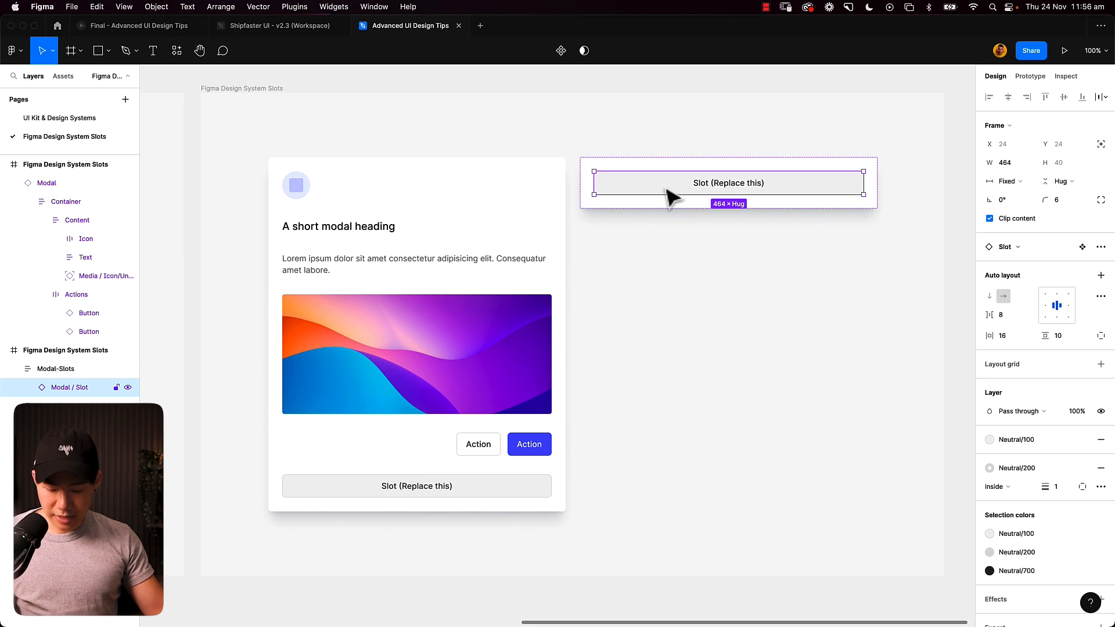
# - Duplicate the slot instance four times inside Modal-Slots and select the Modal-Slots frame
pyautogui.press('super+d')
pyautogui.press('super+d')
pyautogui.press('super+d')
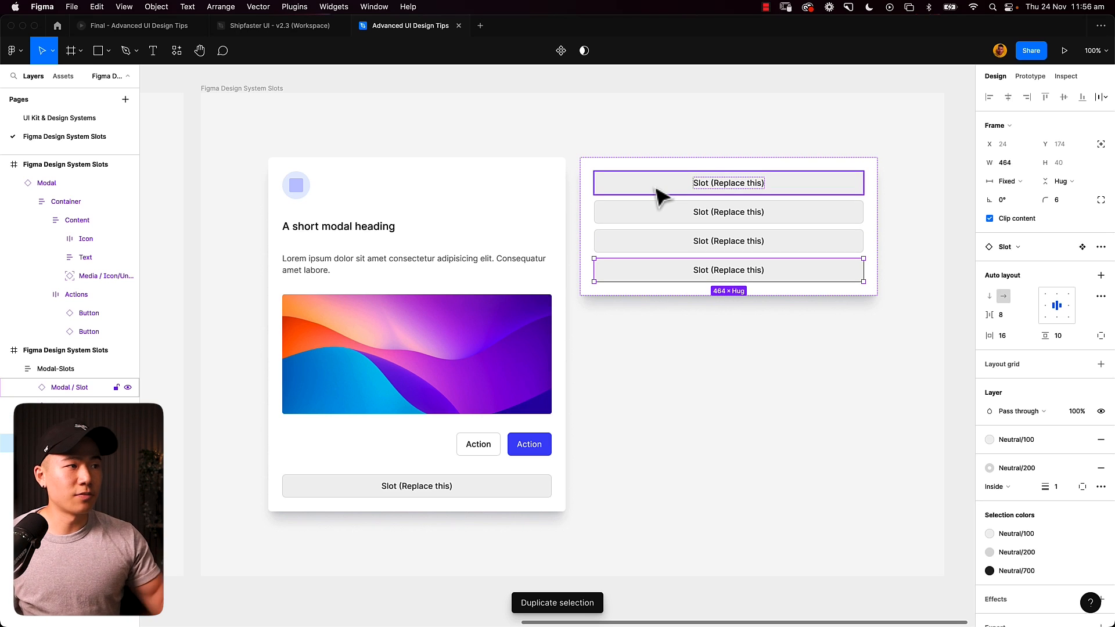
pyautogui.press('super+d')
pyautogui.click(634, 116)
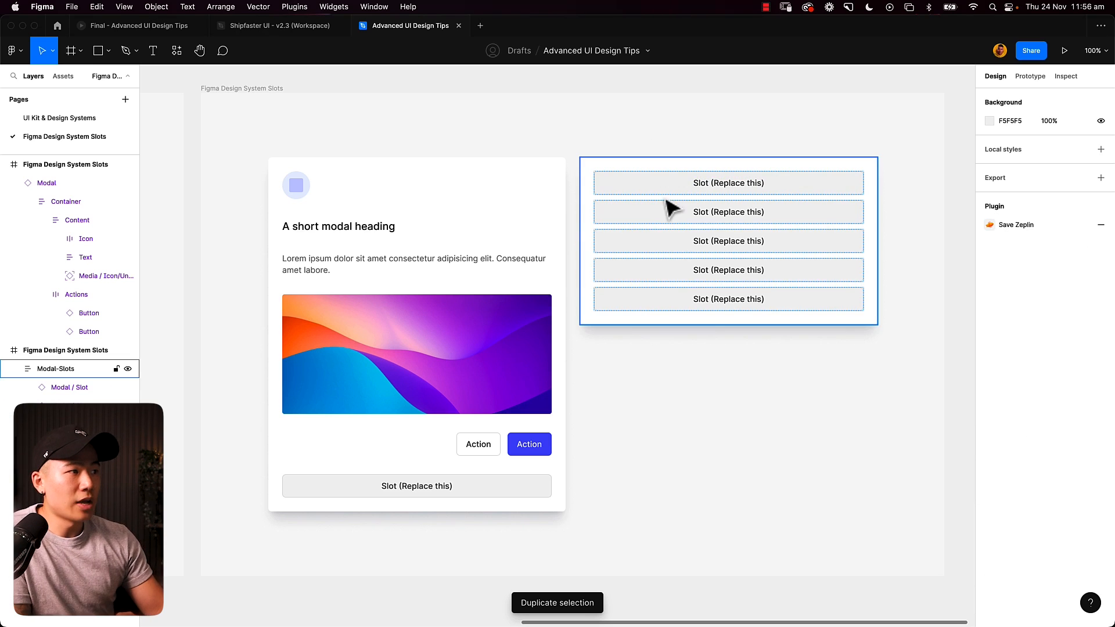
pyautogui.click(622, 169)
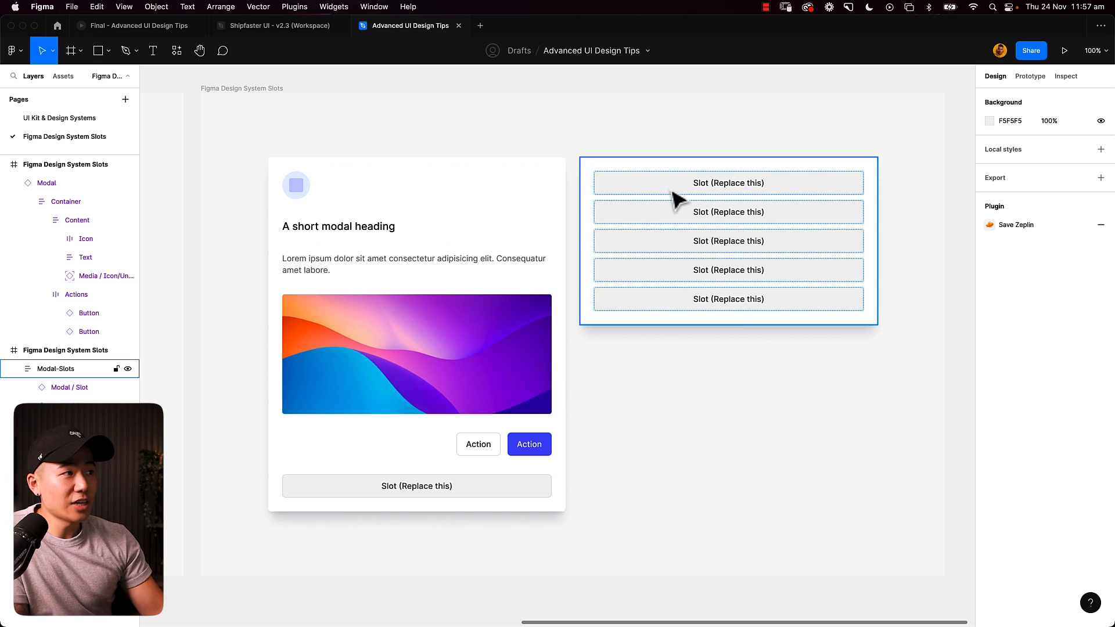
# - Try swapping the first slot instance in Modal-Slots for the Title component, and replace that with Icon
pyautogui.doubleClick(671, 189)
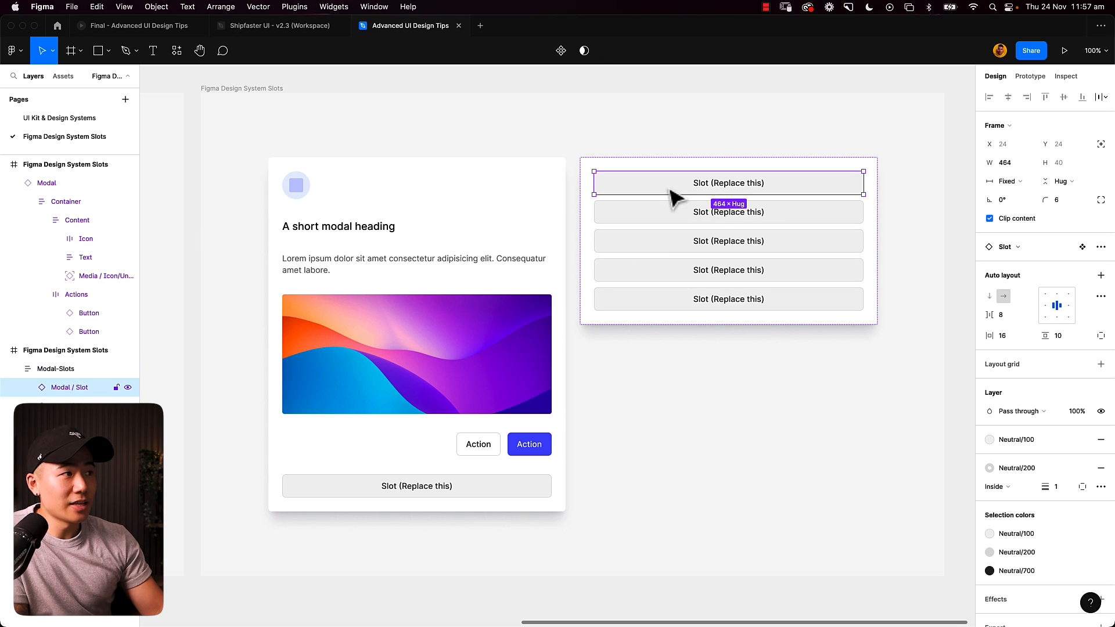
pyautogui.click(1015, 249)
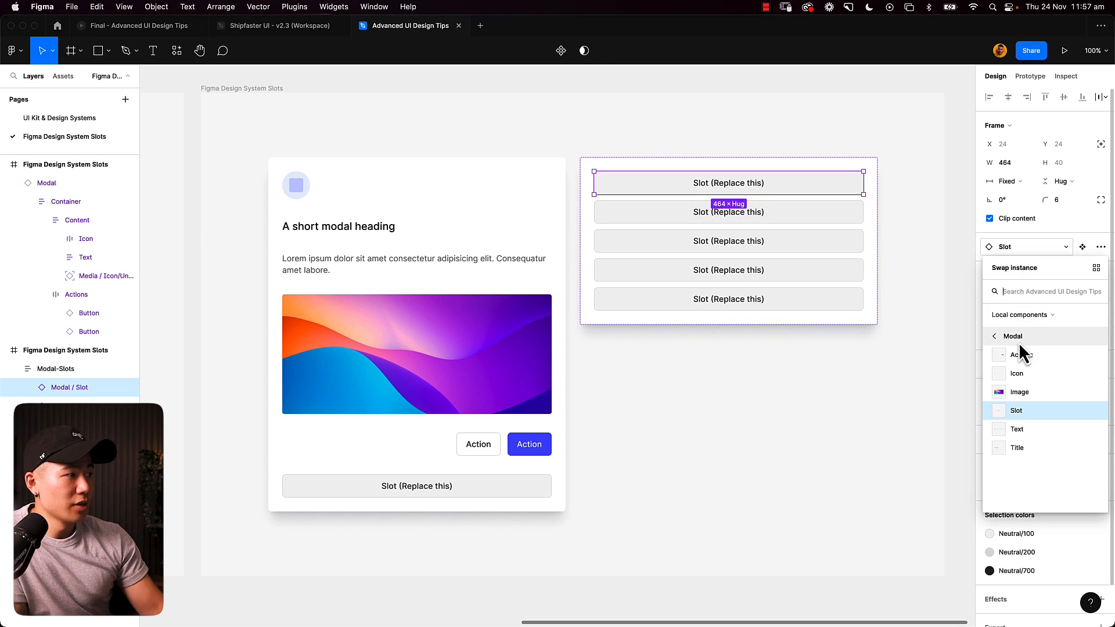
pyautogui.click(1035, 447)
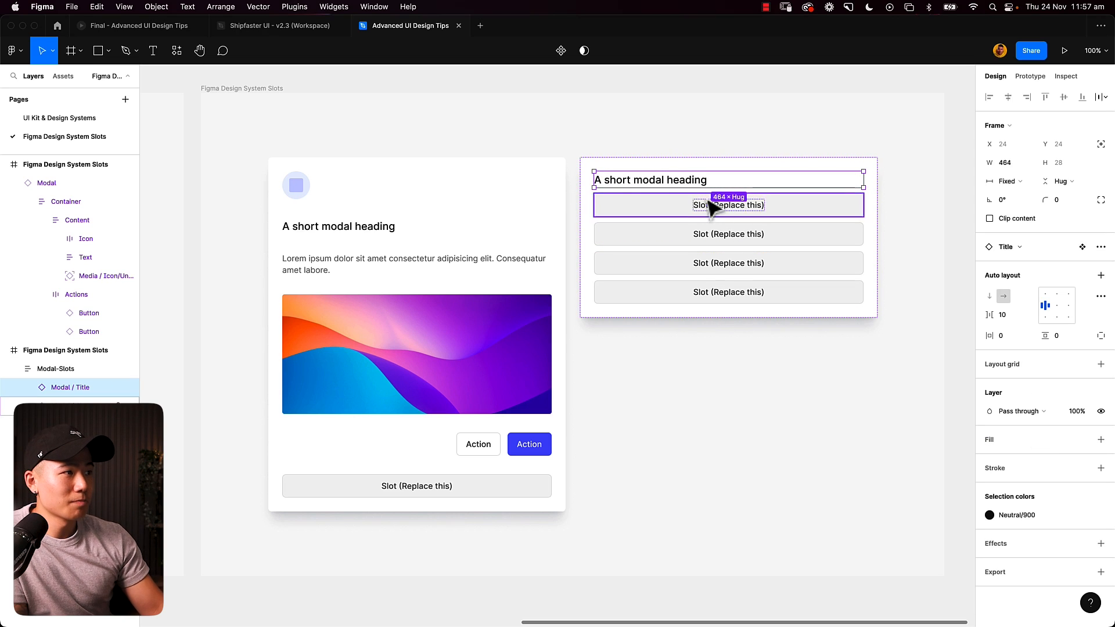
pyautogui.click(1024, 250)
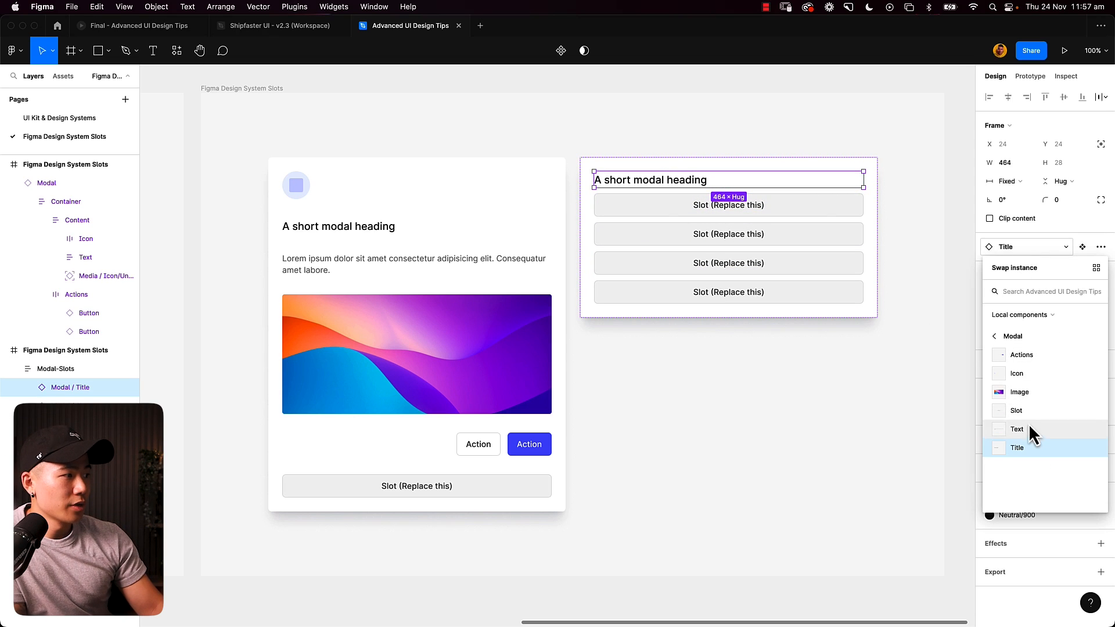
pyautogui.click(1022, 378)
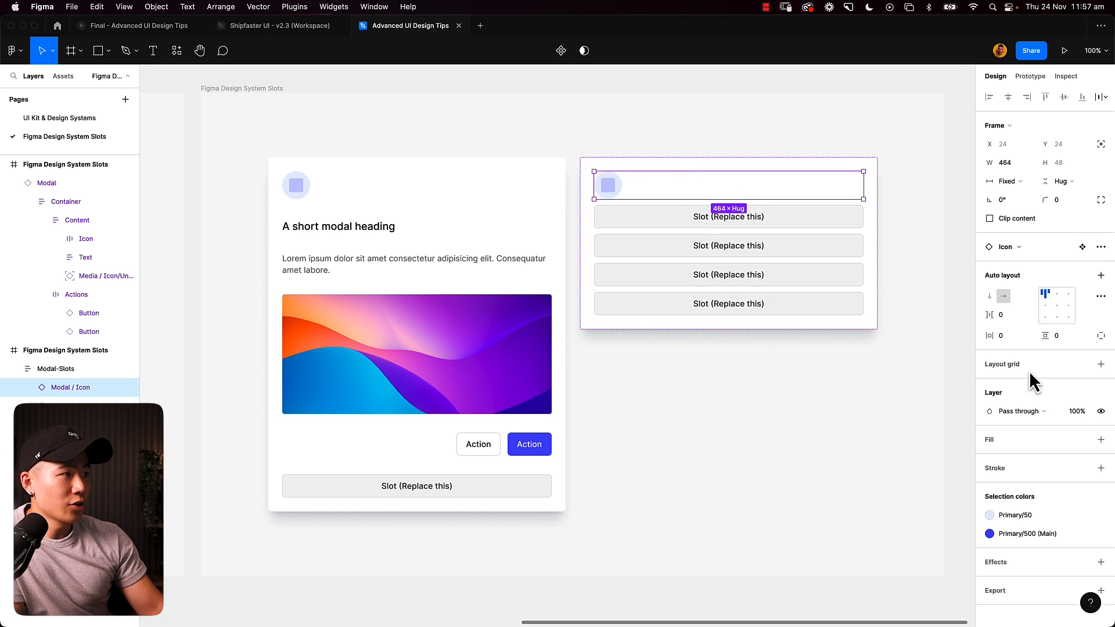
# - Try swapping the second slot instance for the Title component and the third for the Text component
pyautogui.click(659, 223)
pyautogui.click(1022, 248)
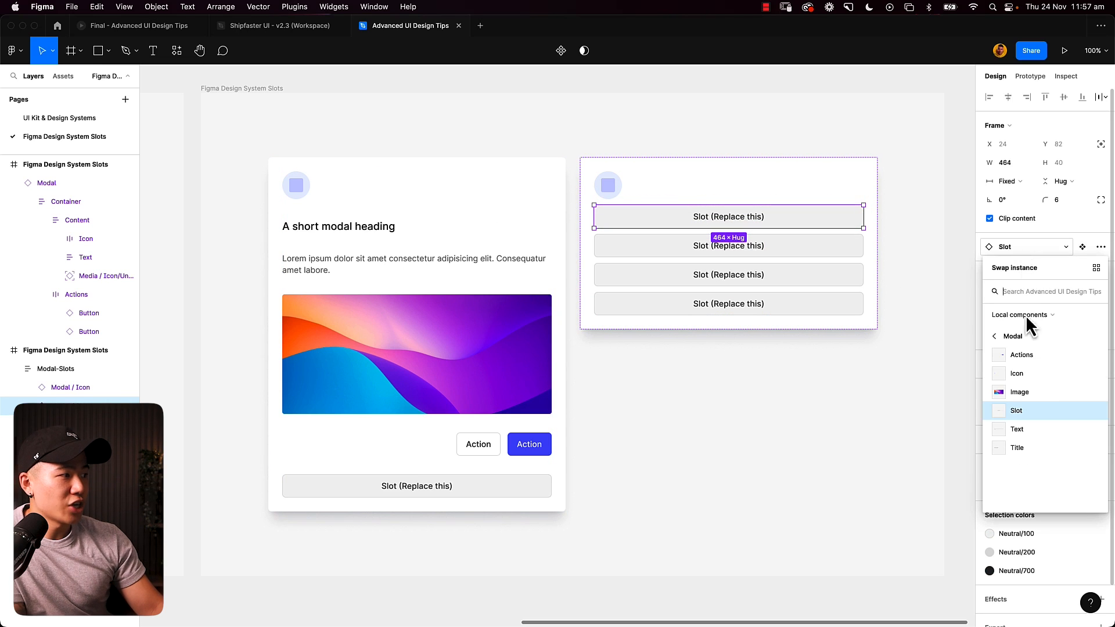
pyautogui.click(1025, 452)
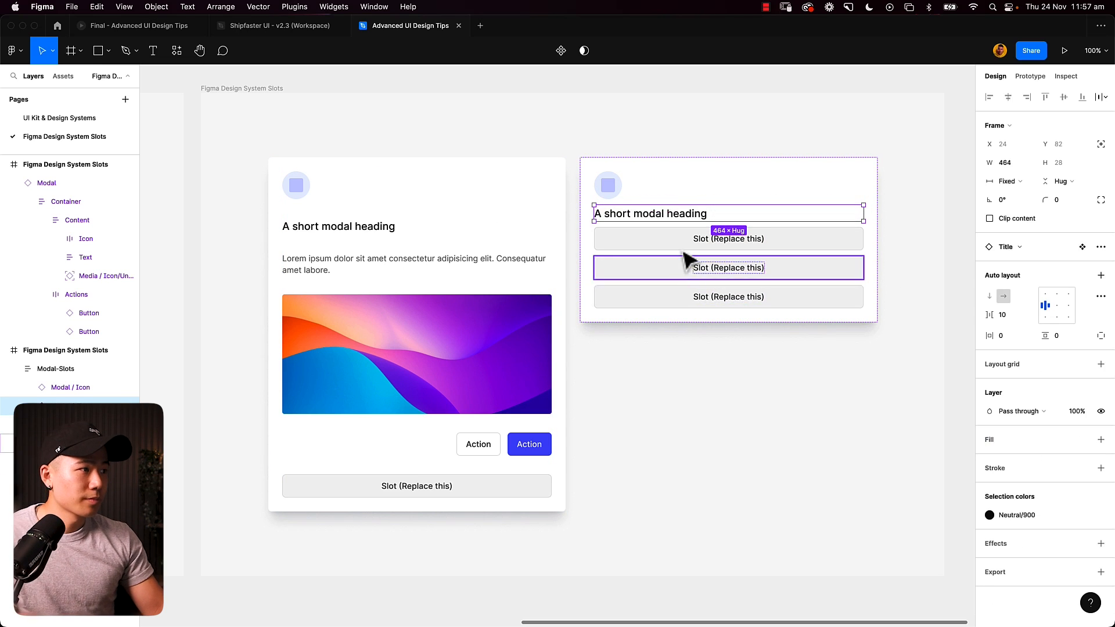
pyautogui.click(724, 249)
pyautogui.click(1027, 248)
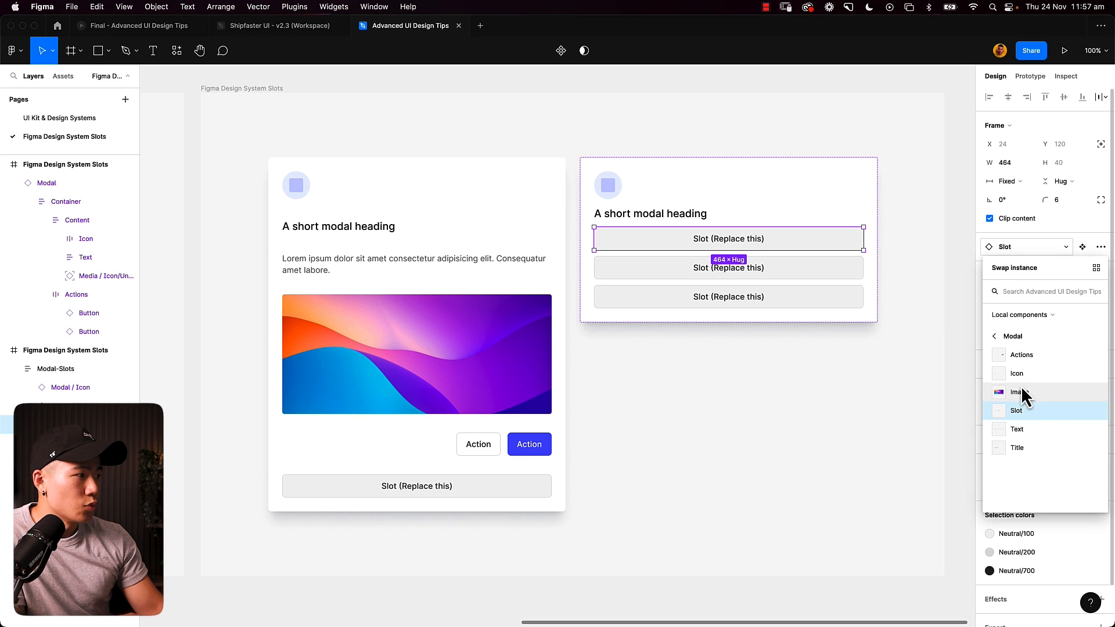
pyautogui.click(1031, 431)
# - Try swapping the fourth slot instance for another modal component and select the fifth slot
pyautogui.click(792, 271)
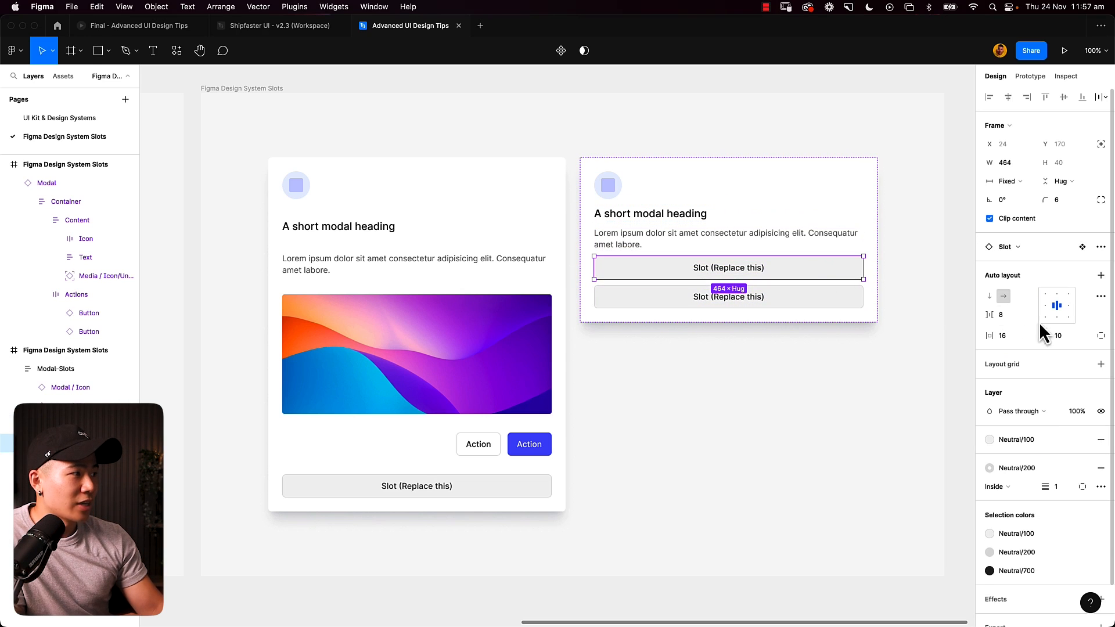
pyautogui.click(1009, 250)
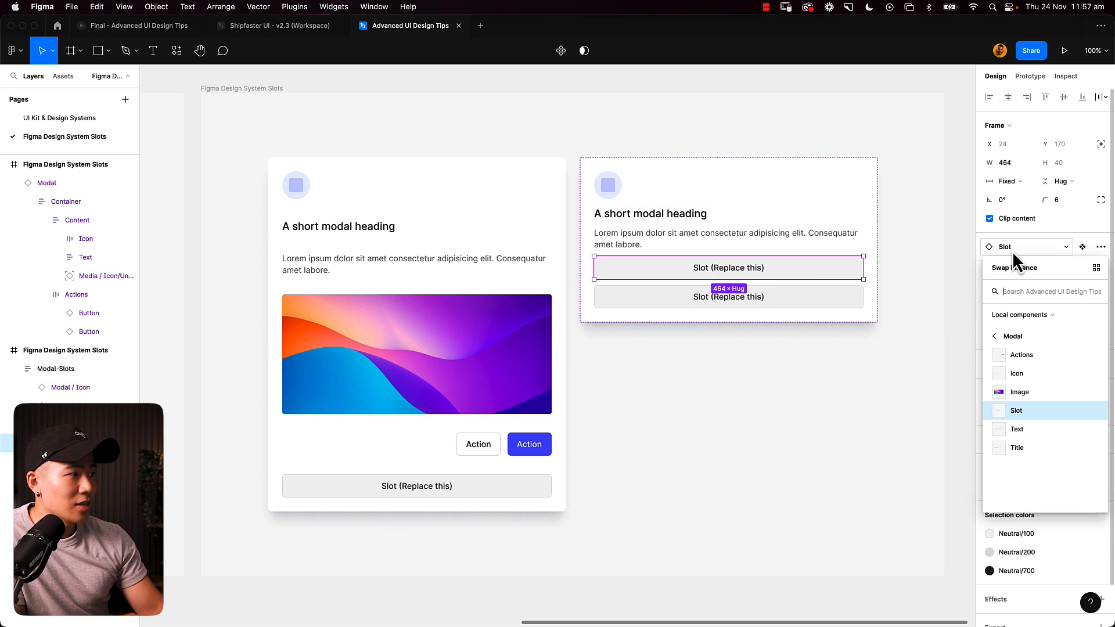
pyautogui.click(1039, 368)
pyautogui.click(778, 299)
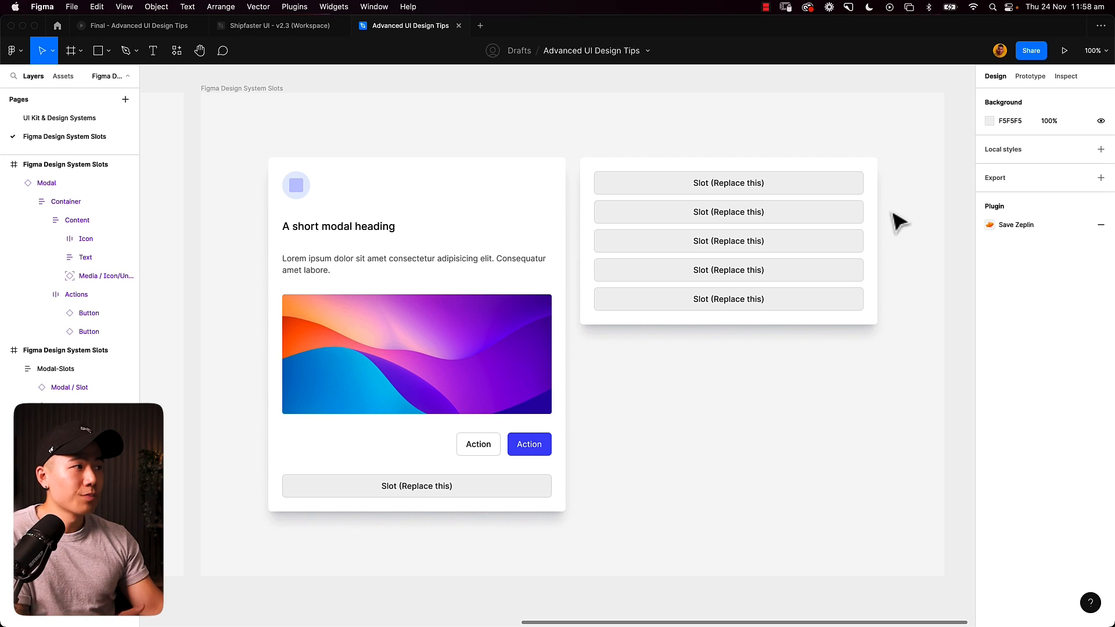
# - Make the Modal-Slots frame a component and give its first slot a boolean visibility property named Slot 1 with value True
pyautogui.click(871, 208)
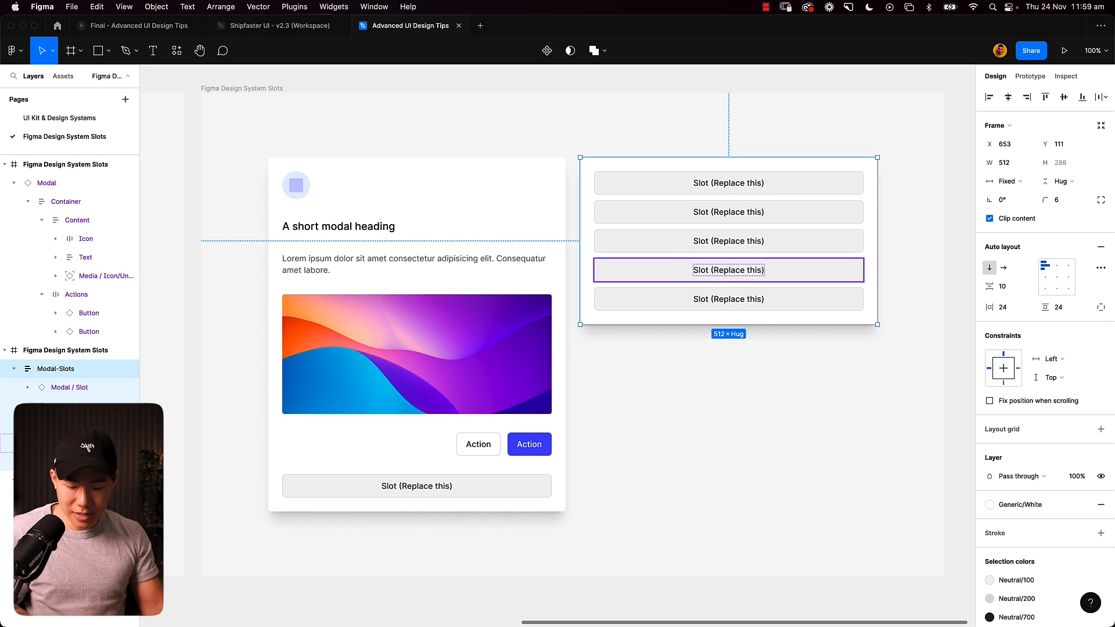
pyautogui.press('super+alt+k')
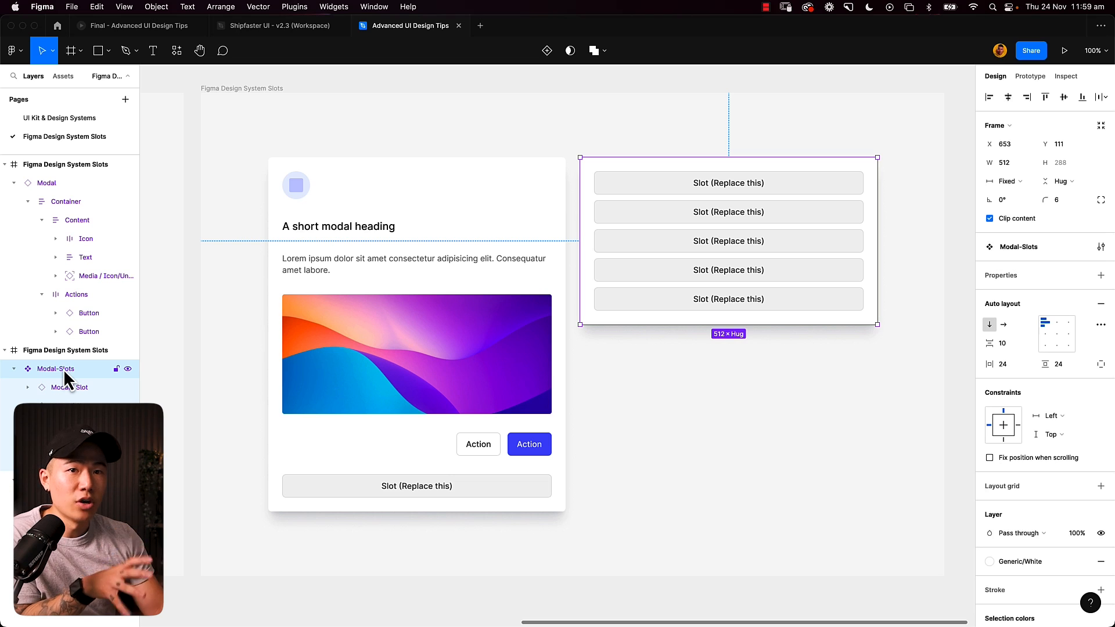
pyautogui.click(73, 393)
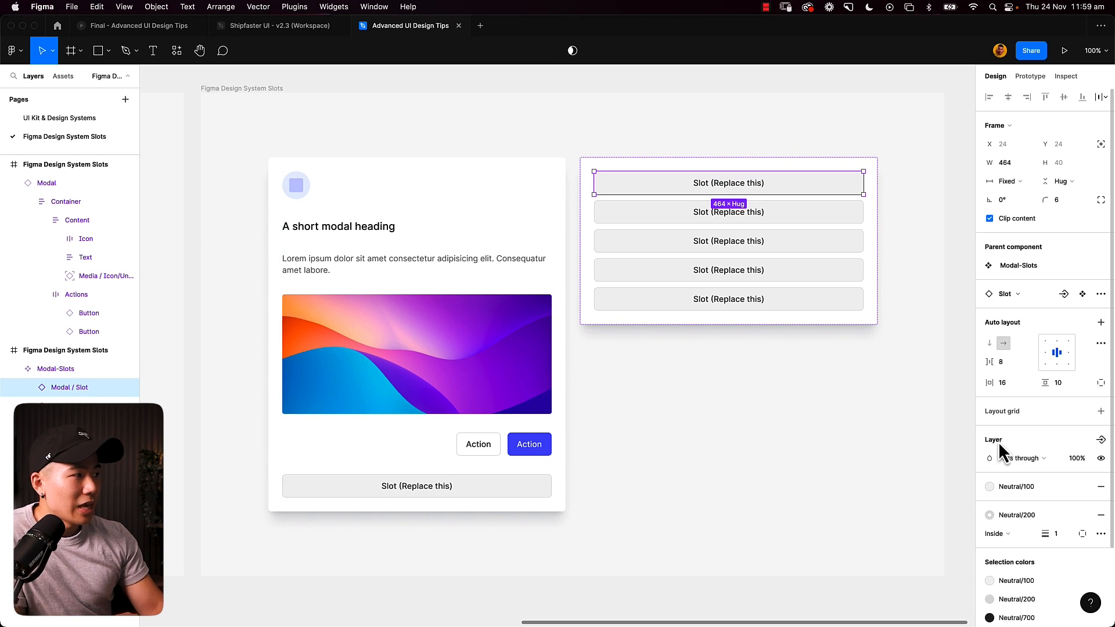
pyautogui.click(1101, 439)
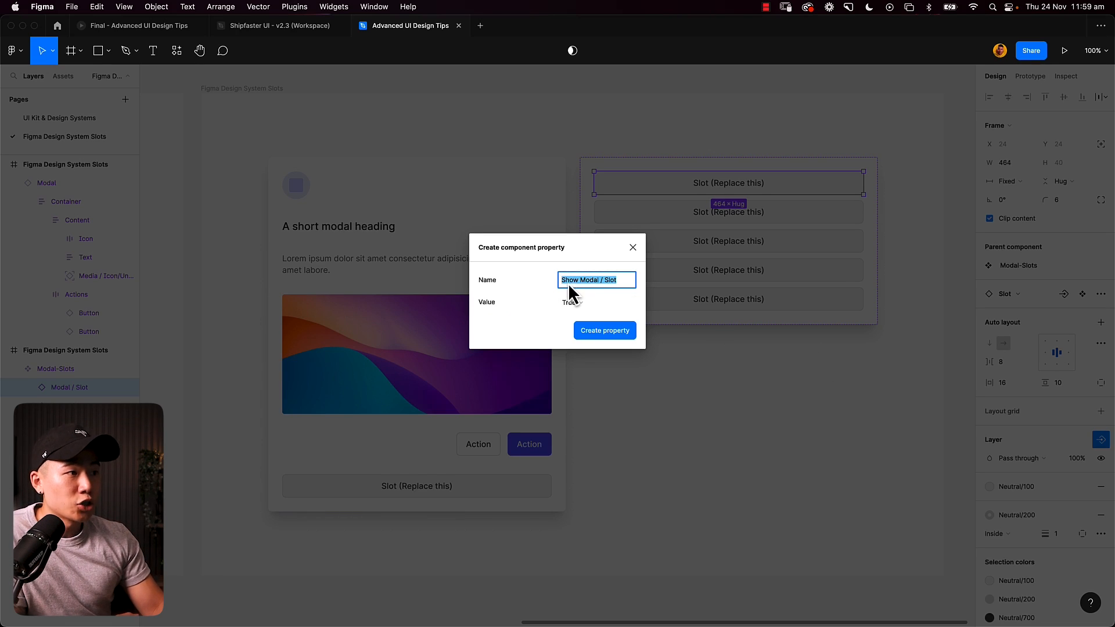
pyautogui.click(620, 283)
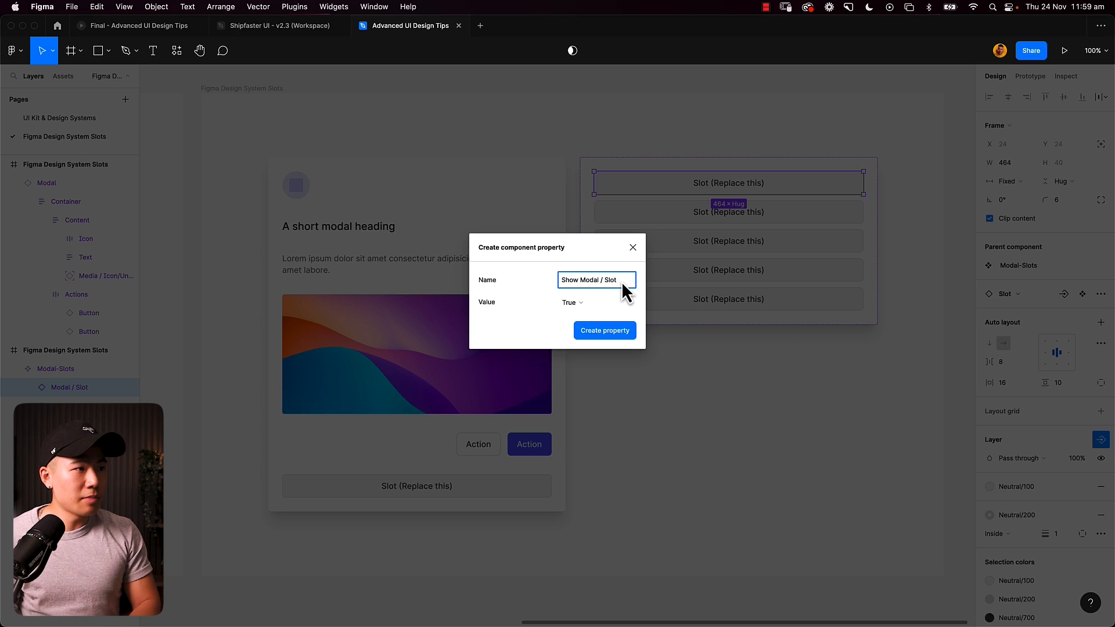
pyautogui.press('super+a')
pyautogui.write('S')
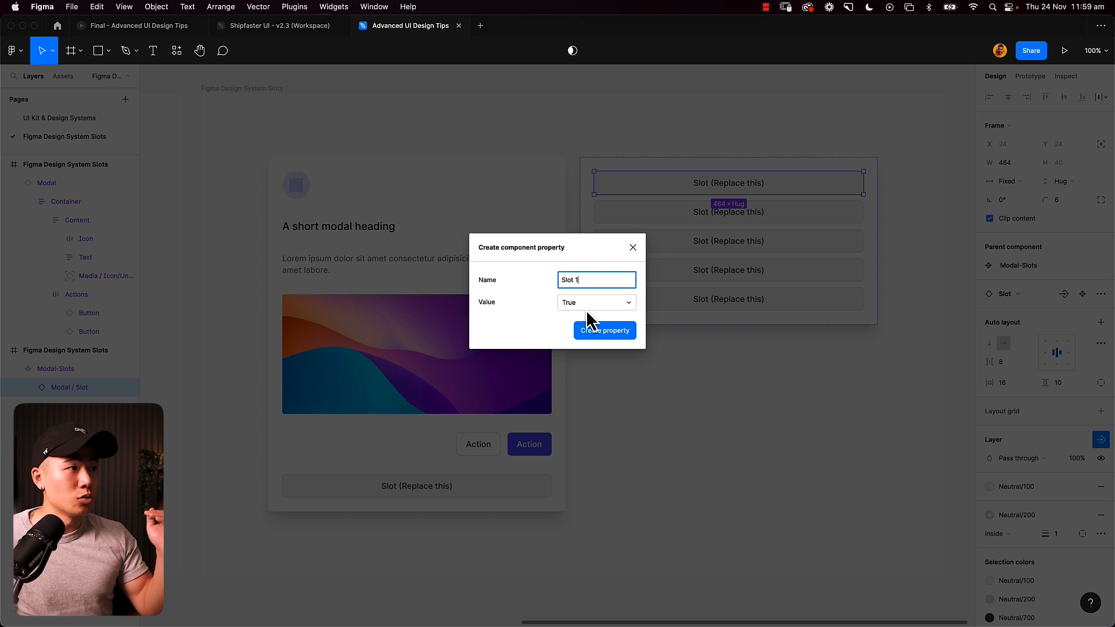
pyautogui.click(604, 334)
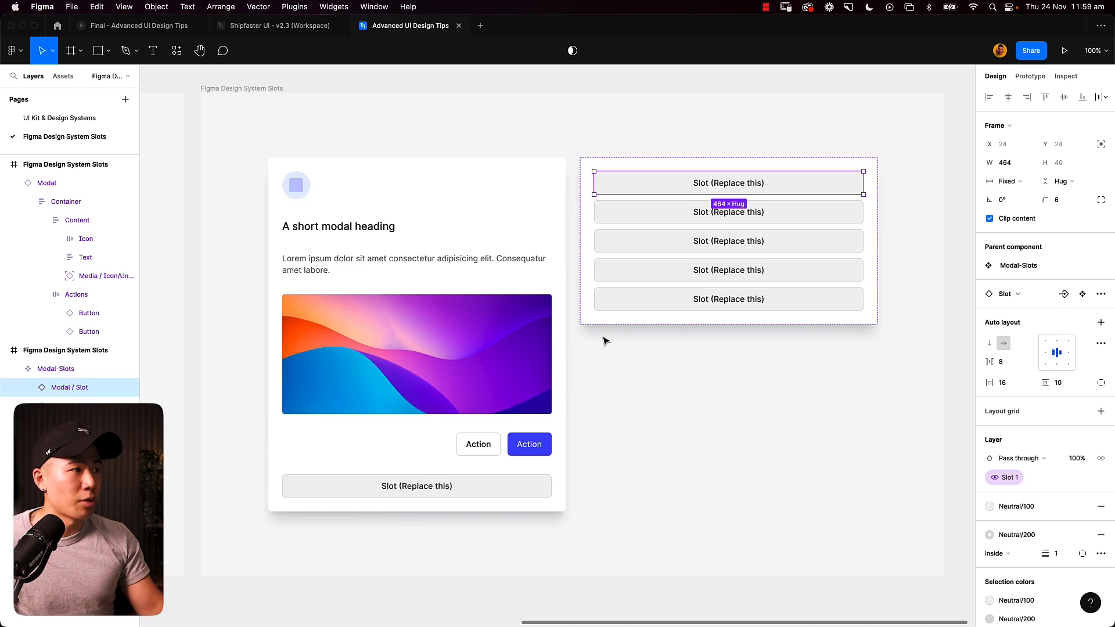
# - Create boolean visibility properties Slot 2 to Slot 5 for the remaining slots and select the Modal-Slots component
pyautogui.click(787, 220)
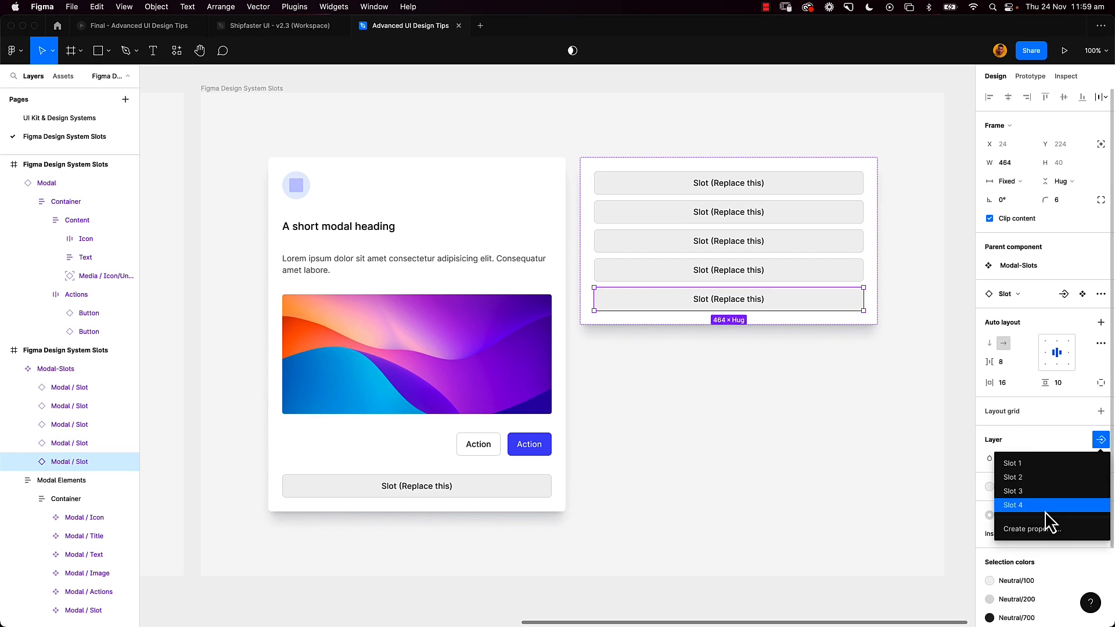
pyautogui.click(697, 122)
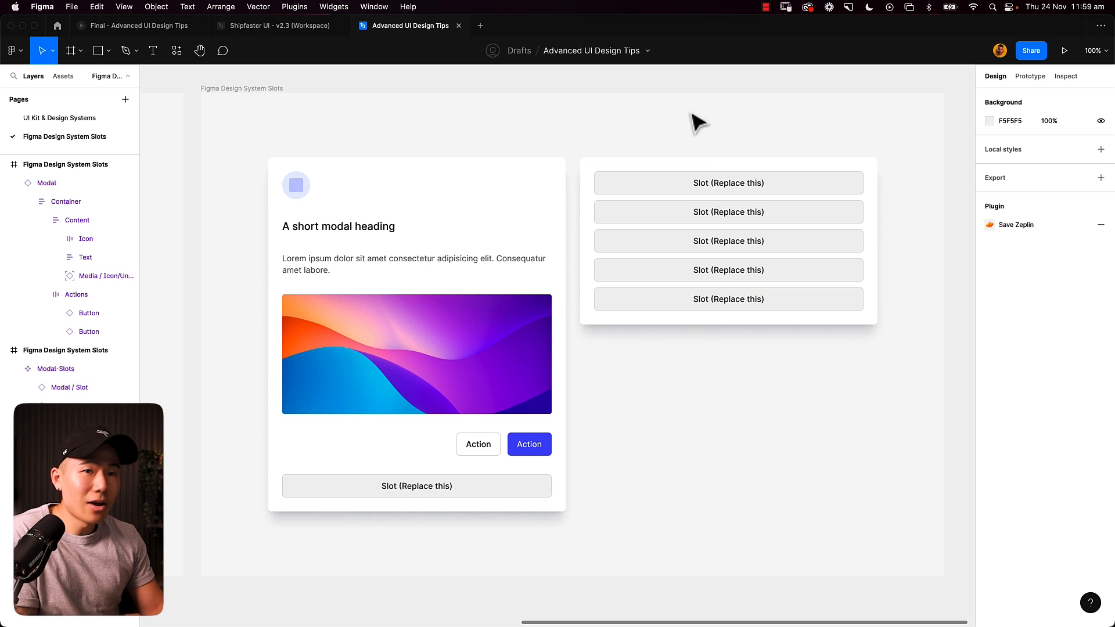
pyautogui.click(759, 183)
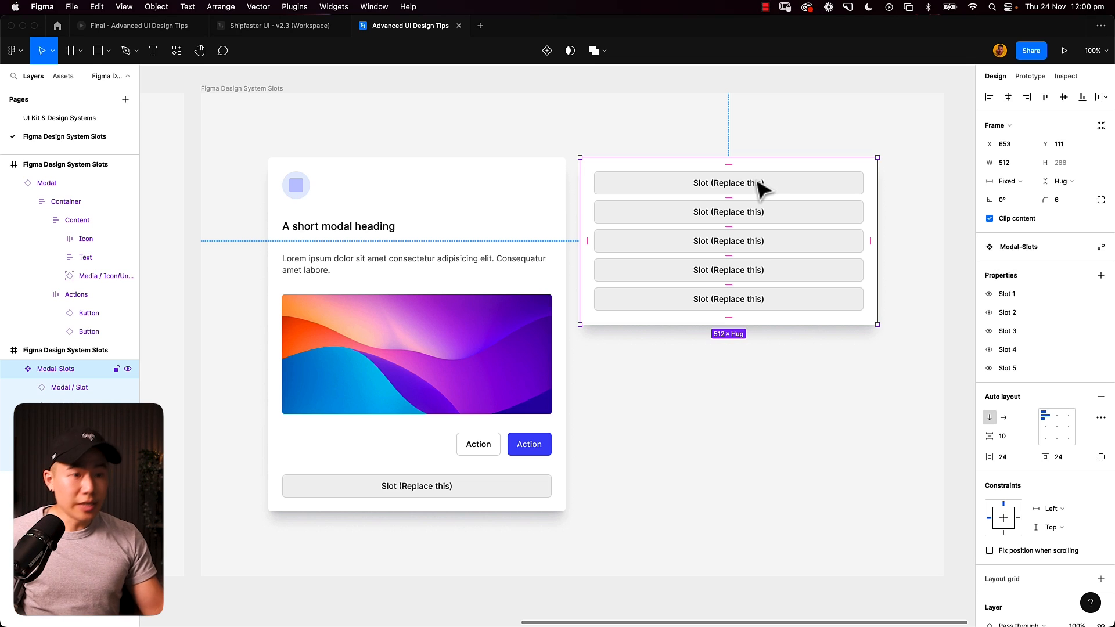
# - Find the Modal-Slots component in the libraries and place an instance of it directly below the main component
pyautogui.hotkey('shift', 'i')
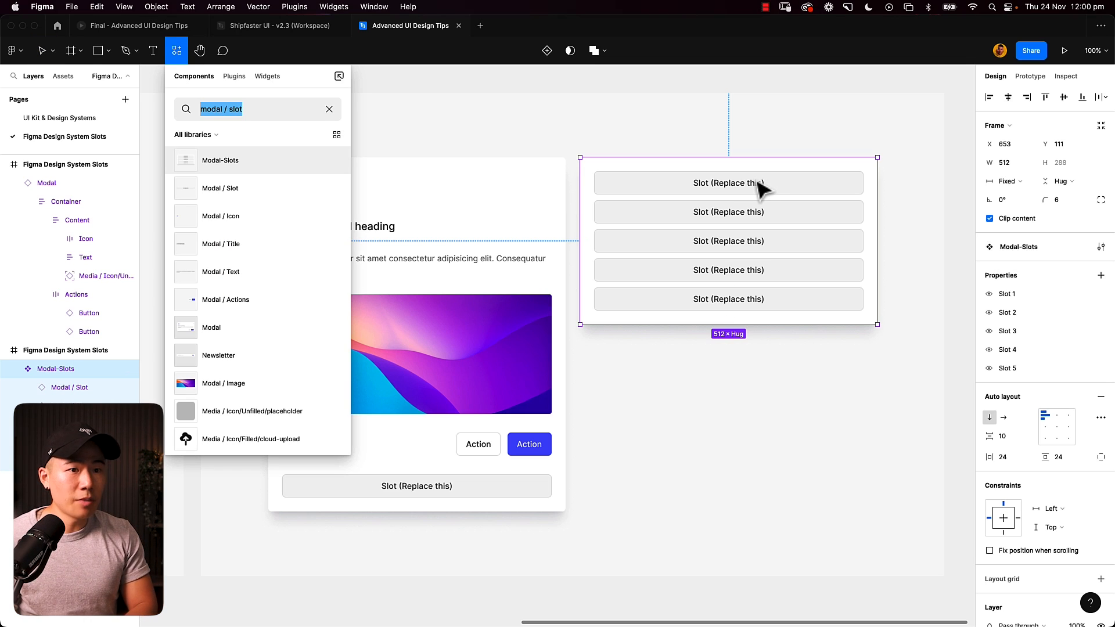
pyautogui.write('modal-slot')
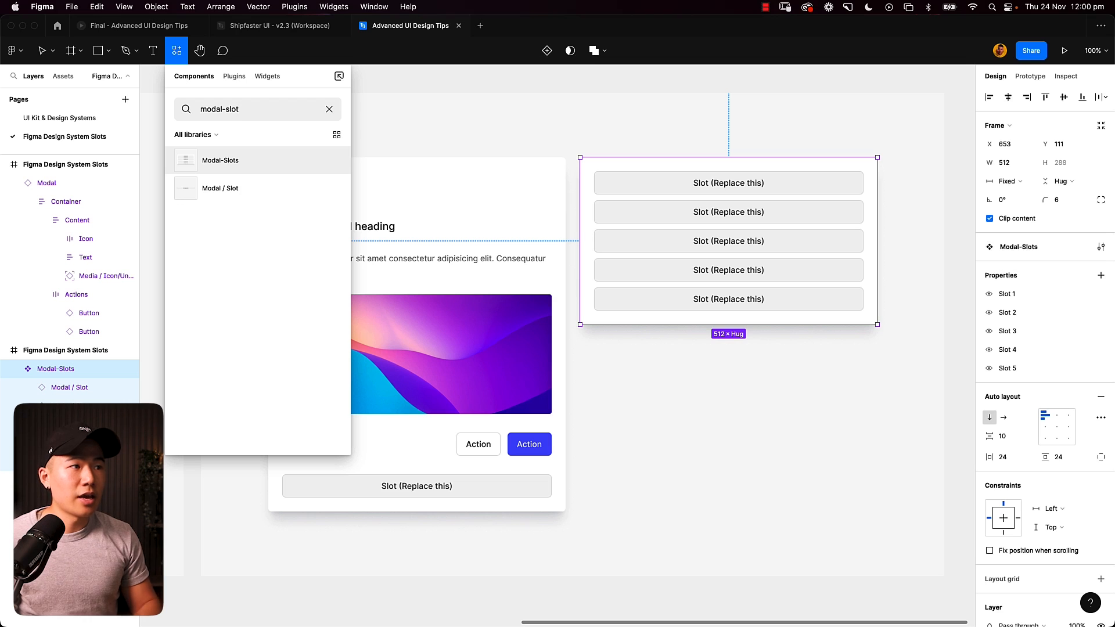
pyautogui.moveTo(247, 169); pyautogui.dragTo(691, 416)
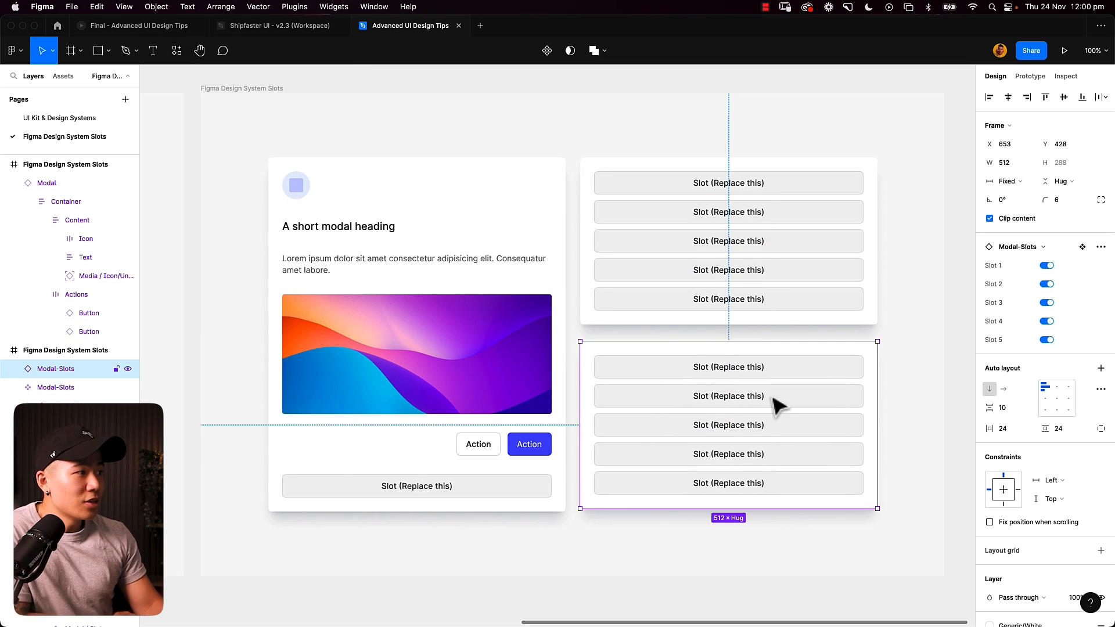
# - Switch off Slots 1 to 5 on the new Modal-Slots instance and switch only Slot 1 back on
pyautogui.click(1047, 266)
pyautogui.click(1047, 284)
pyautogui.click(1046, 303)
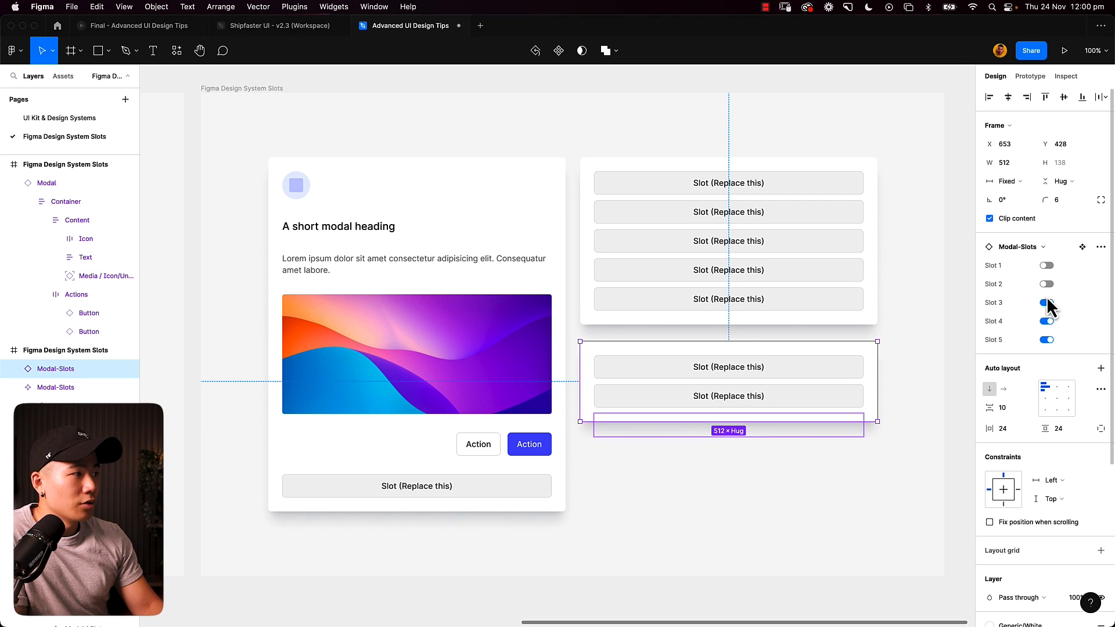
pyautogui.click(1047, 321)
pyautogui.click(1046, 341)
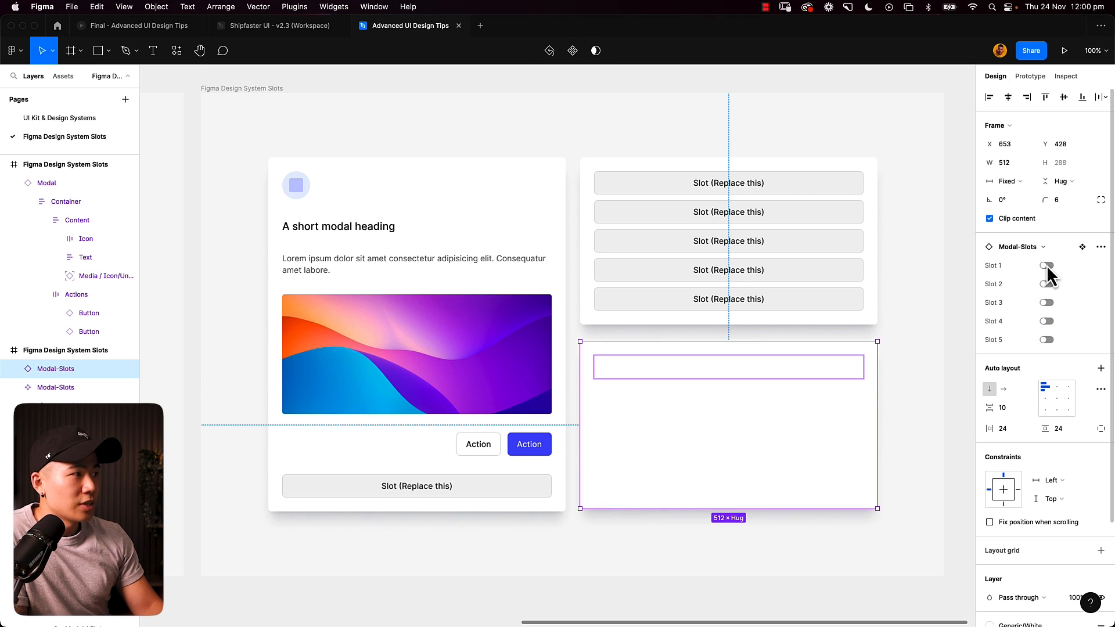
pyautogui.click(1047, 266)
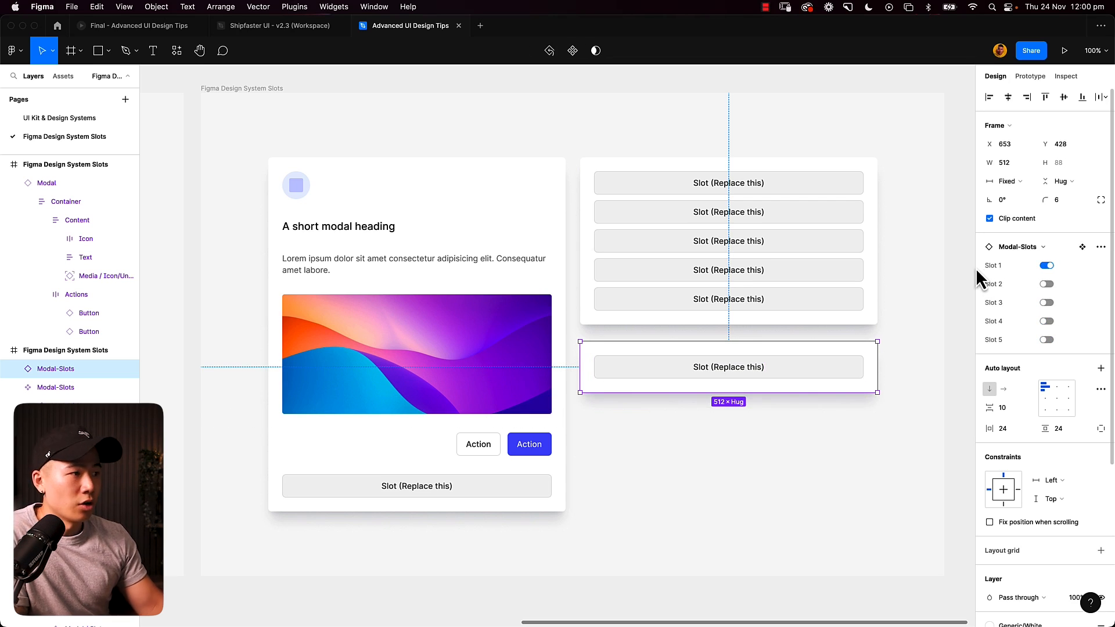
# - Swap the first slot of the new Modal-Slots instance for the Icon component
pyautogui.doubleClick(842, 381)
pyautogui.click(1025, 228)
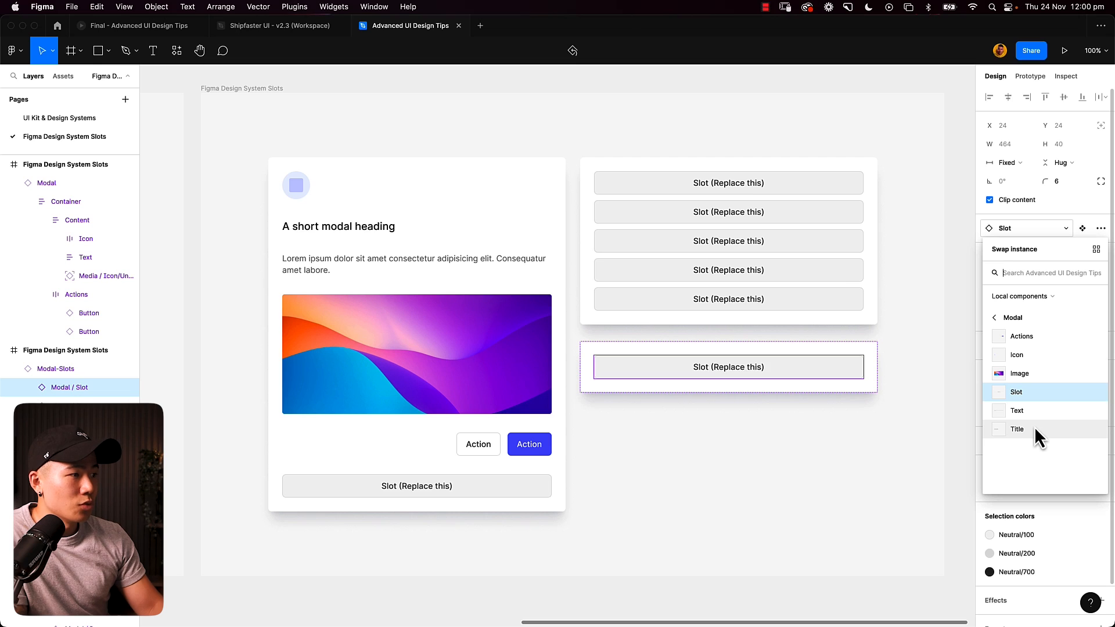
pyautogui.click(1037, 354)
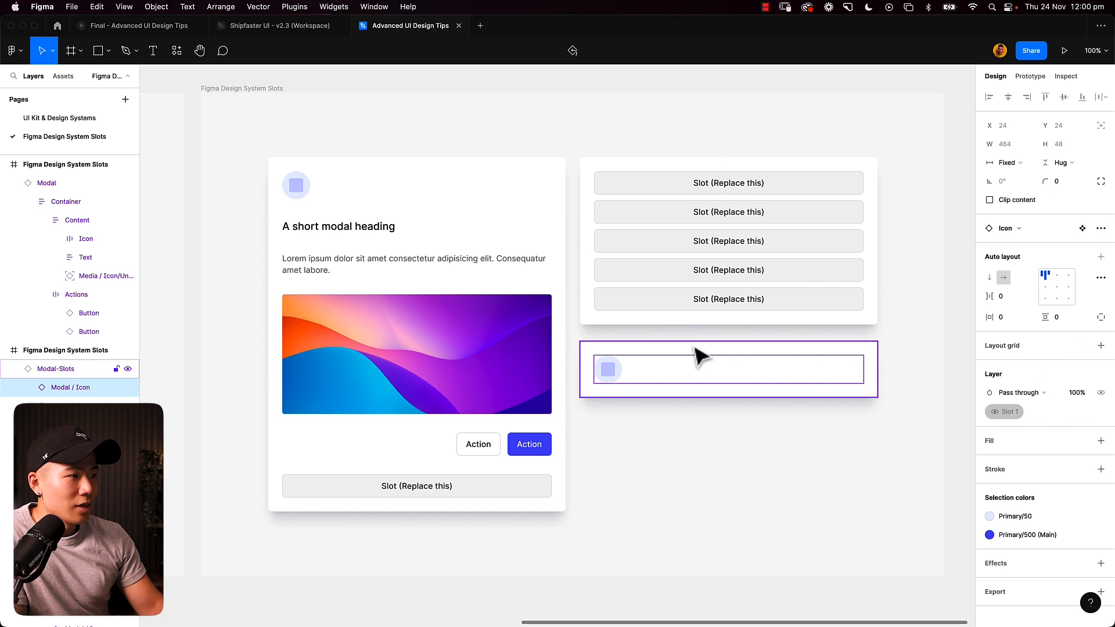
# - Switch on Slots 2, 3 and 4 of the instance and swap the second slot for the Title component
pyautogui.click(699, 355)
pyautogui.click(1047, 303)
pyautogui.click(1047, 321)
pyautogui.click(1047, 340)
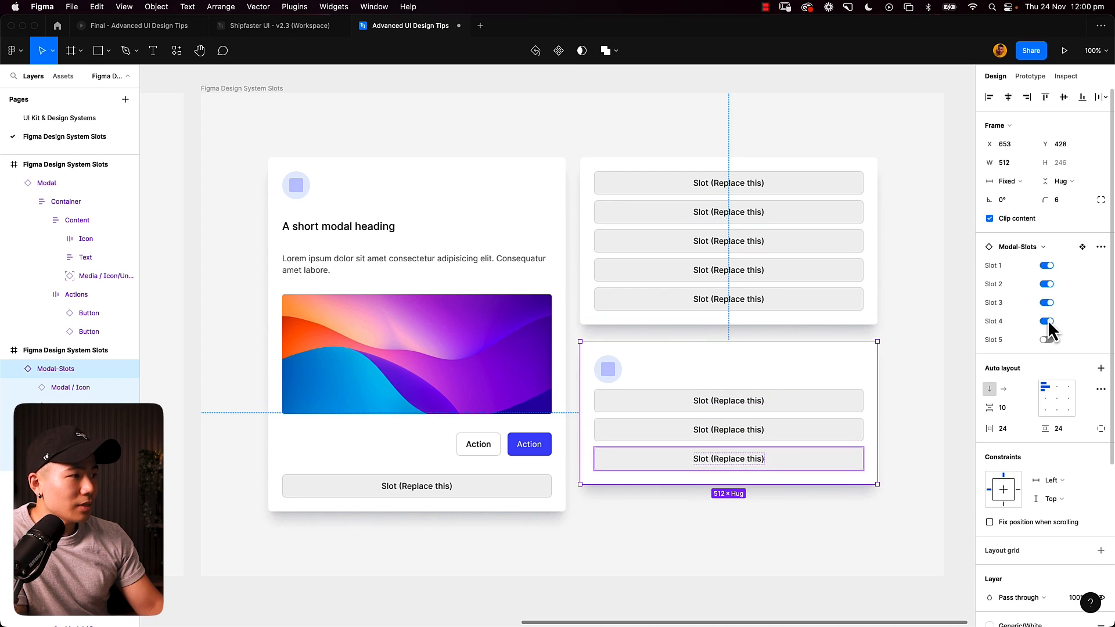
pyautogui.click(733, 409)
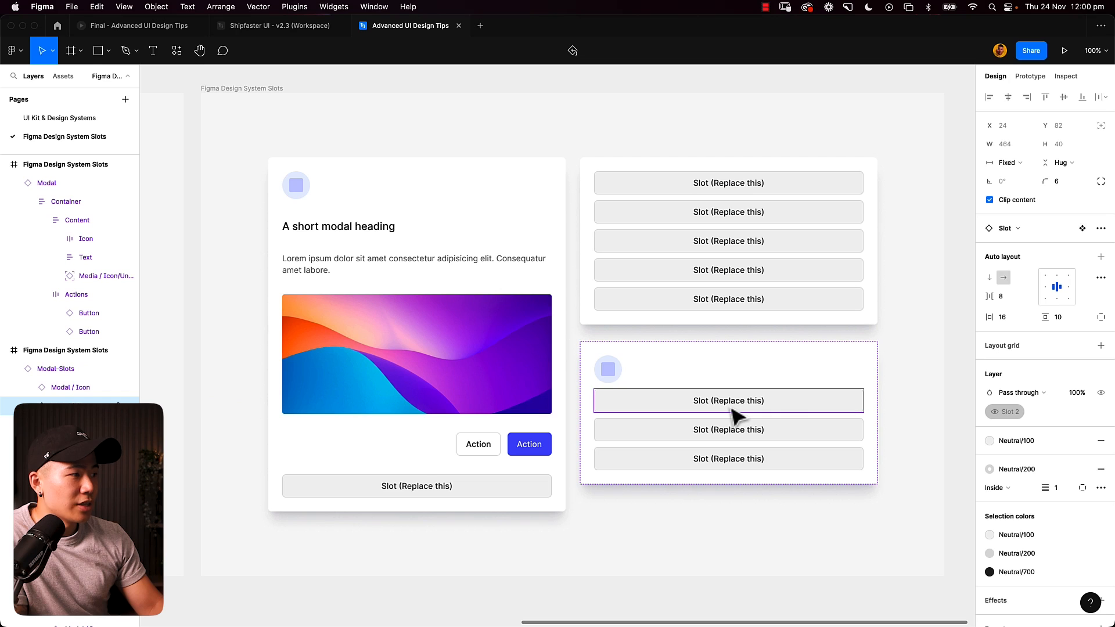
pyautogui.click(1022, 231)
pyautogui.click(1030, 431)
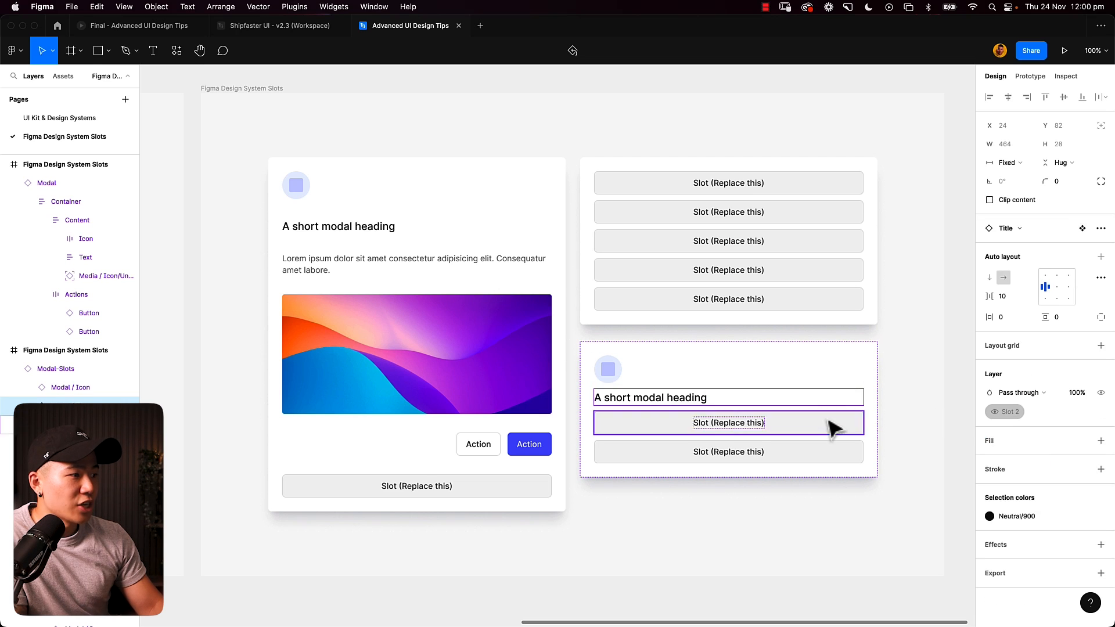
# - Swap the instance's third slot for the Image component and its fourth slot for the Actions component
pyautogui.click(1022, 231)
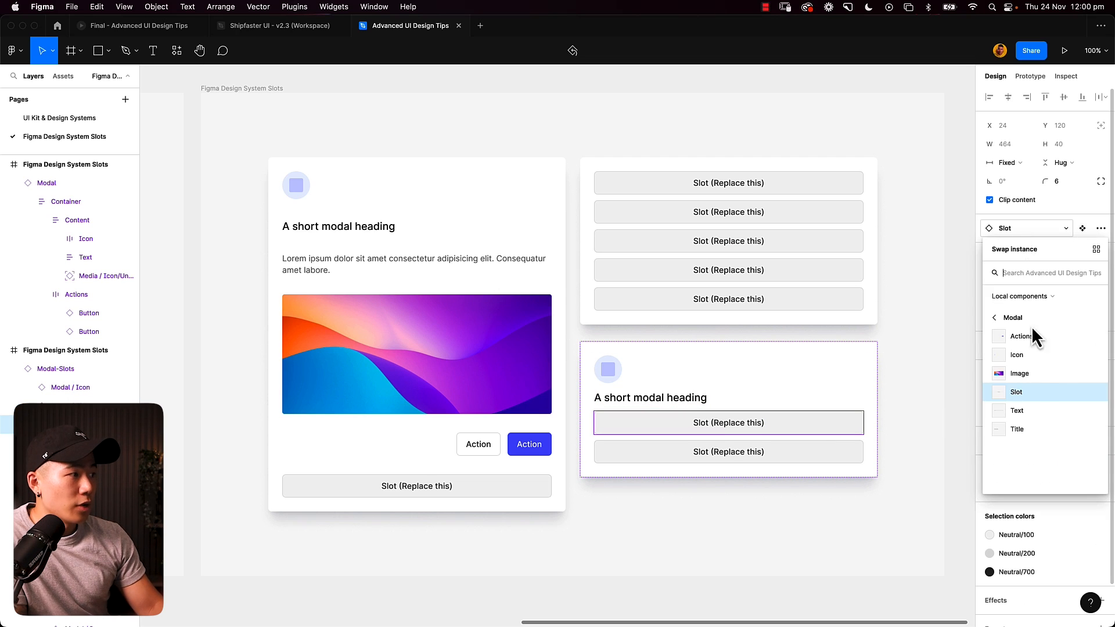
pyautogui.click(1034, 373)
pyautogui.click(812, 553)
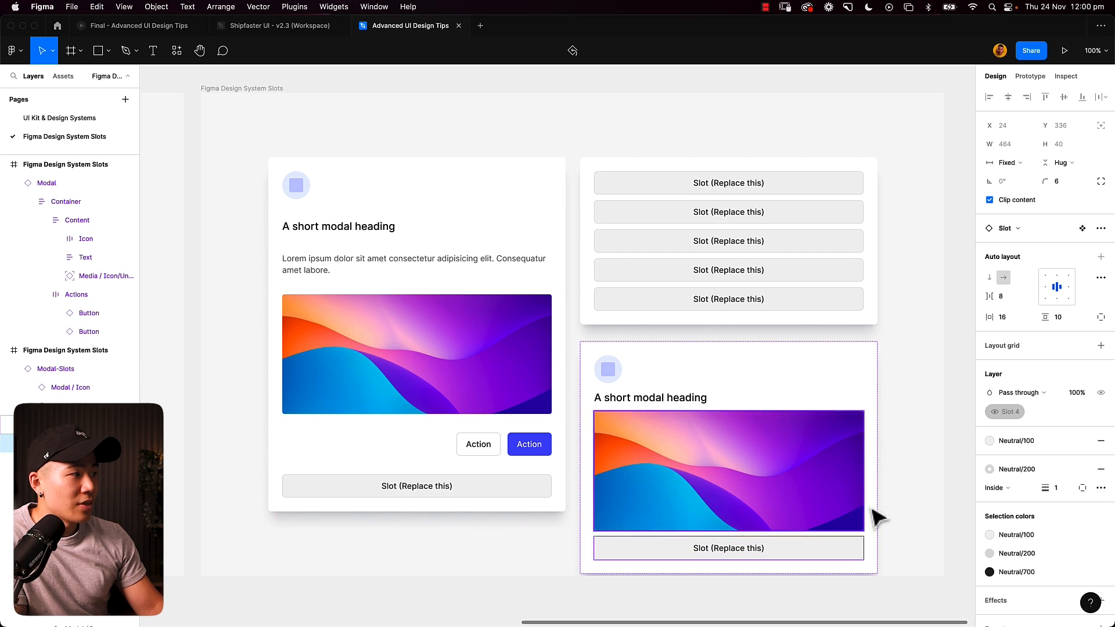
pyautogui.click(1013, 229)
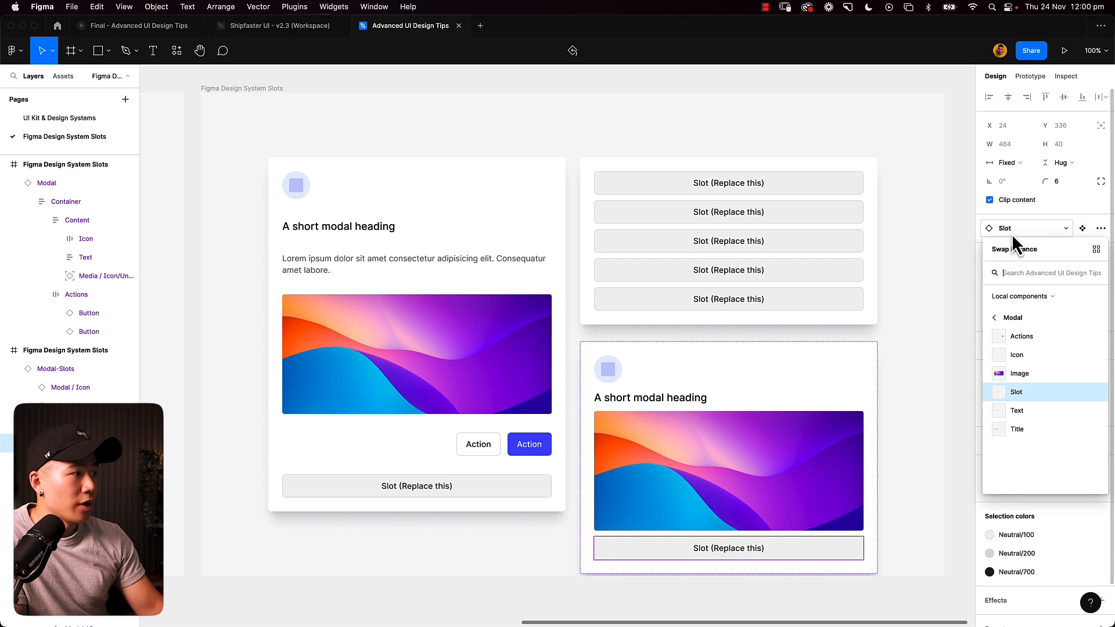
pyautogui.click(1040, 334)
pyautogui.click(916, 403)
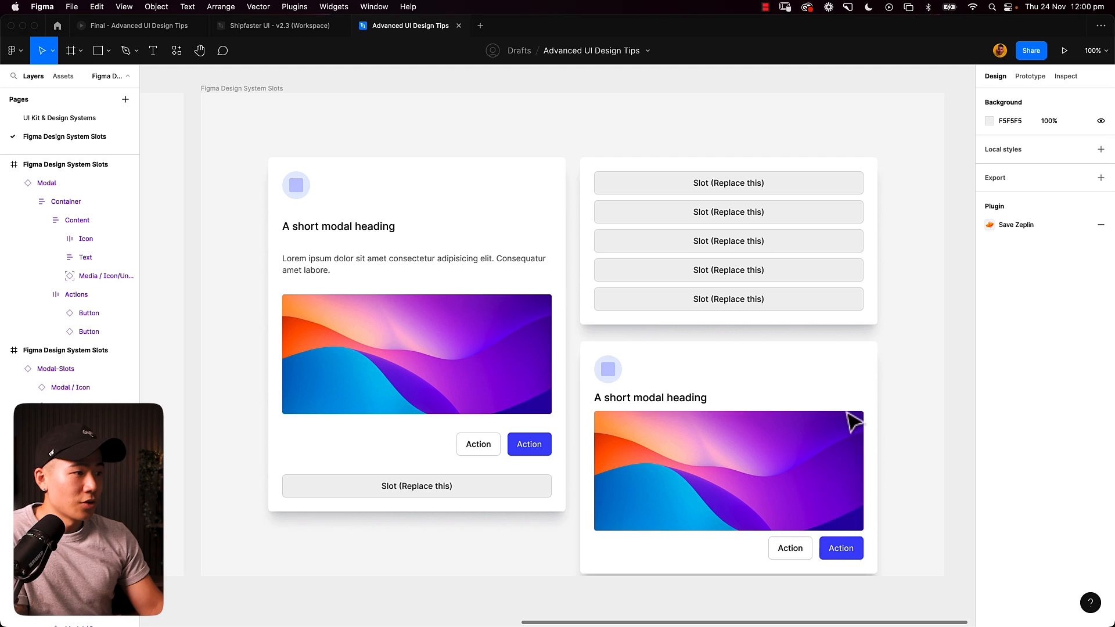
# - Duplicate the filled Modal-Slots instance and place the copy below the Figma Design System Slots frame
pyautogui.click(662, 384)
pyautogui.moveTo(670, 434); pyautogui.dragTo(577, 368)
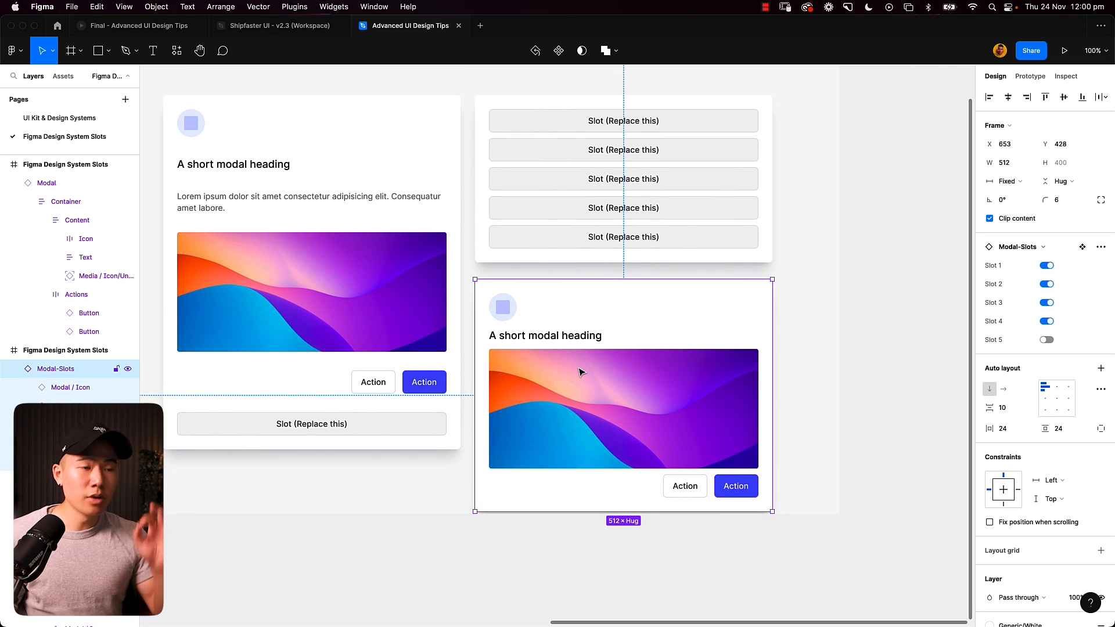
pyautogui.press('-')
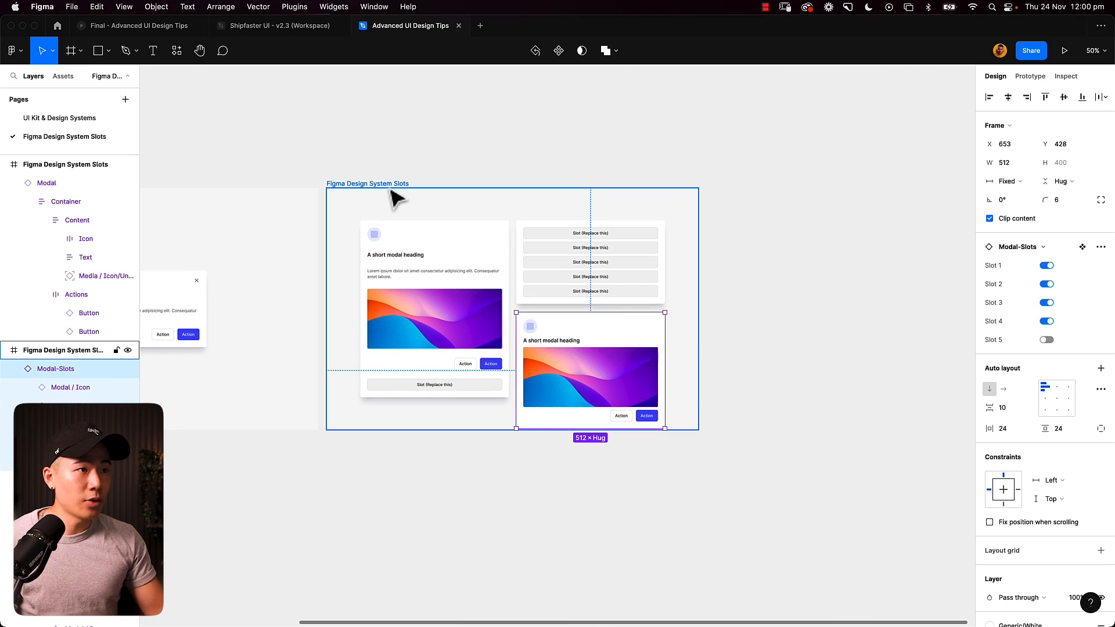
pyautogui.press('super+d')
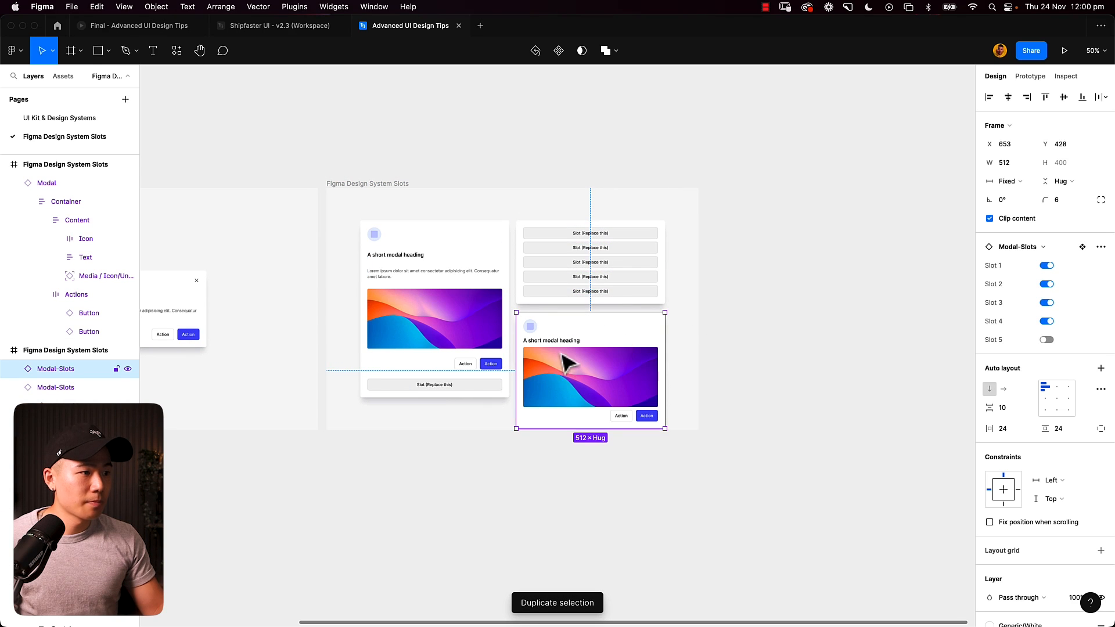
pyautogui.moveTo(563, 355)
pyautogui.mouseDown()
pyautogui.moveTo(565, 495)
pyautogui.moveTo(562, 348)
pyautogui.mouseUp()
pyautogui.press('+')
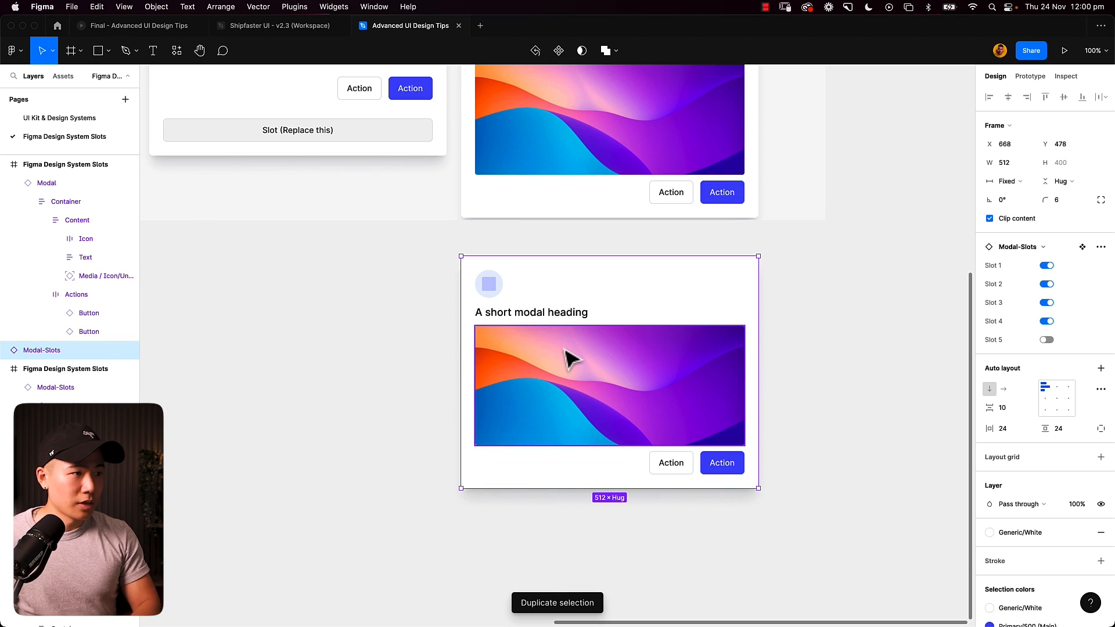
# - Swap the Image in the duplicated modal's third slot for the Text component
pyautogui.doubleClick(584, 348)
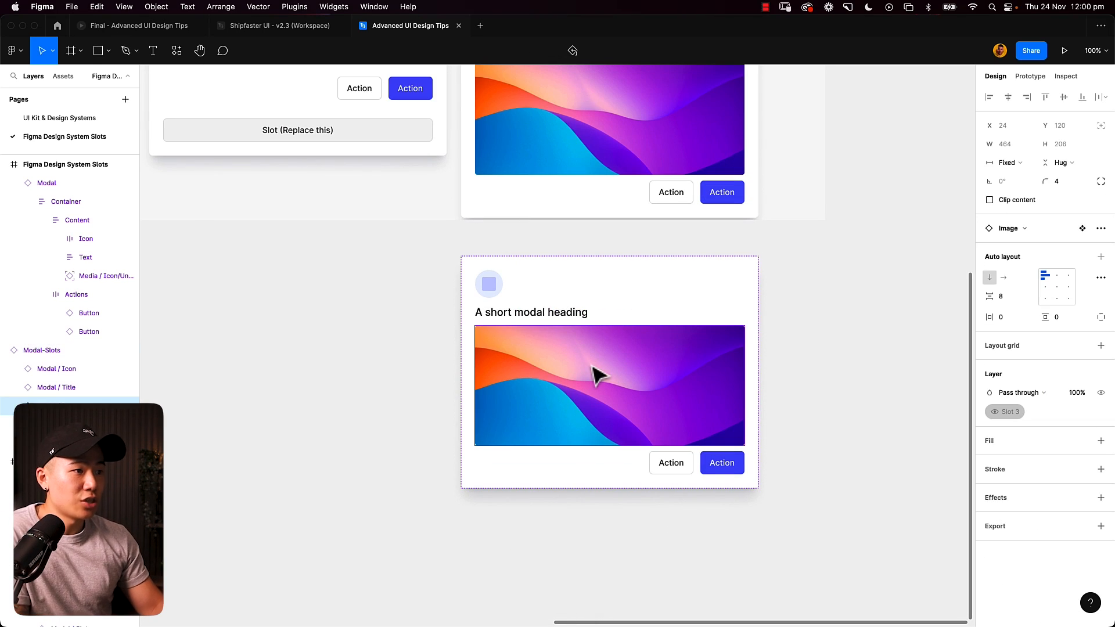
pyautogui.click(1014, 229)
pyautogui.click(1017, 410)
pyautogui.click(837, 368)
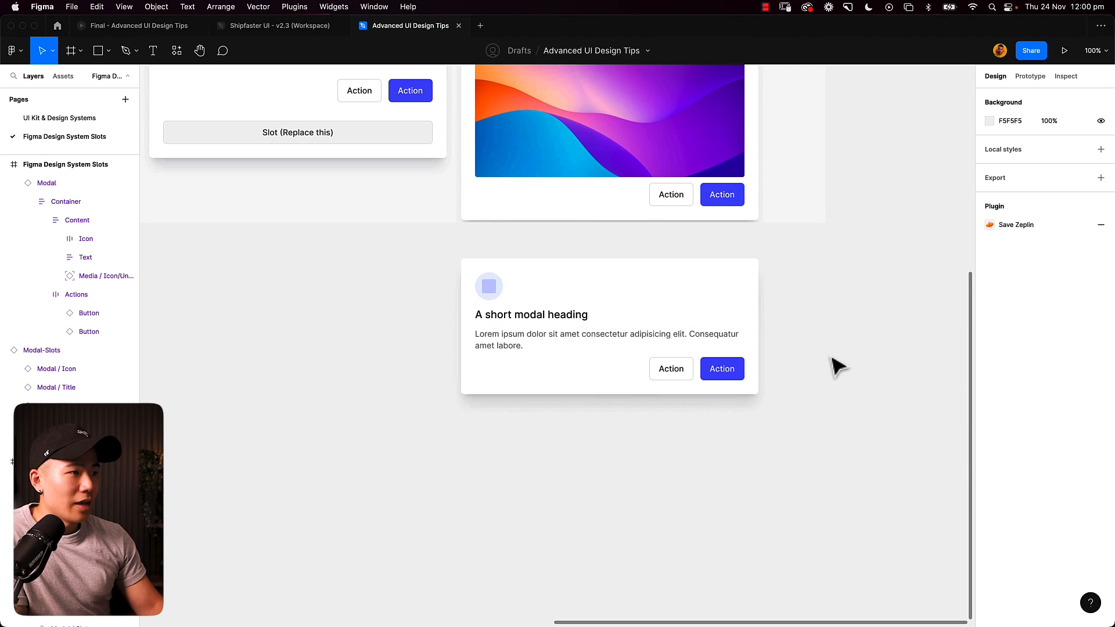
# - Switch off Slots 1 to 5 on the duplicated modal instance below the frame
pyautogui.scroll(5, 840, 366)
pyautogui.scroll(-1, 839, 367)
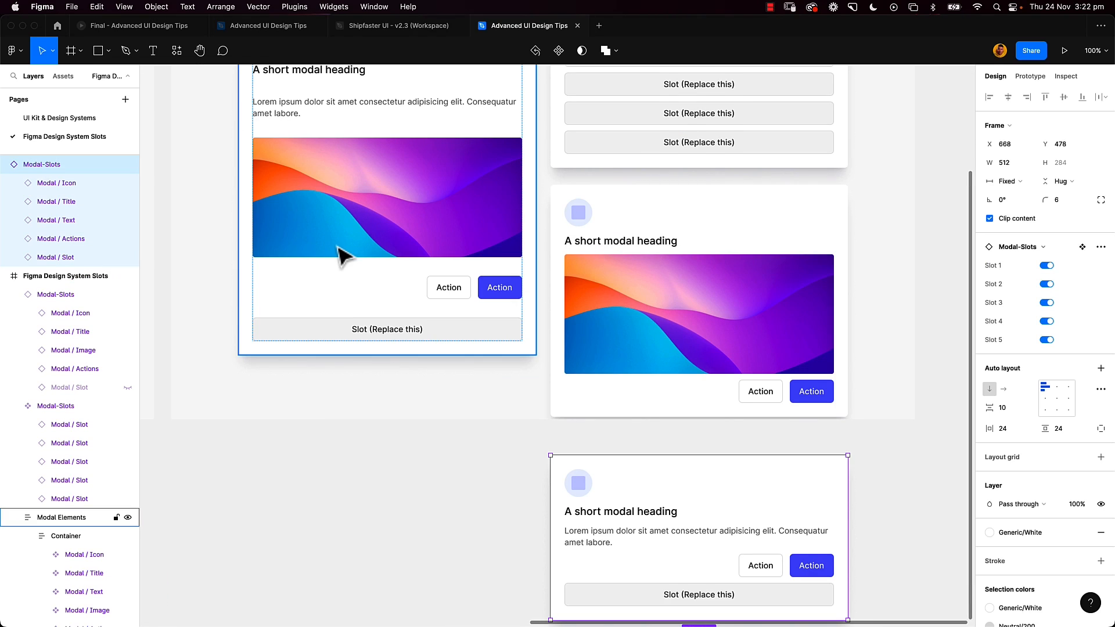
pyautogui.scroll(5, 342, 255)
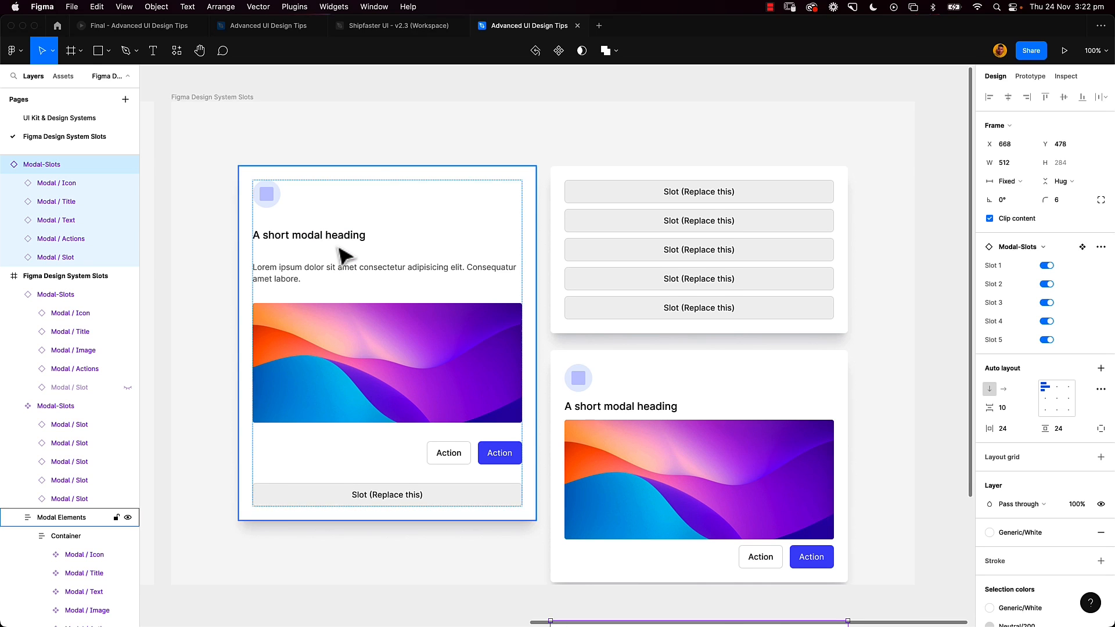
pyautogui.scroll(-5, 343, 256)
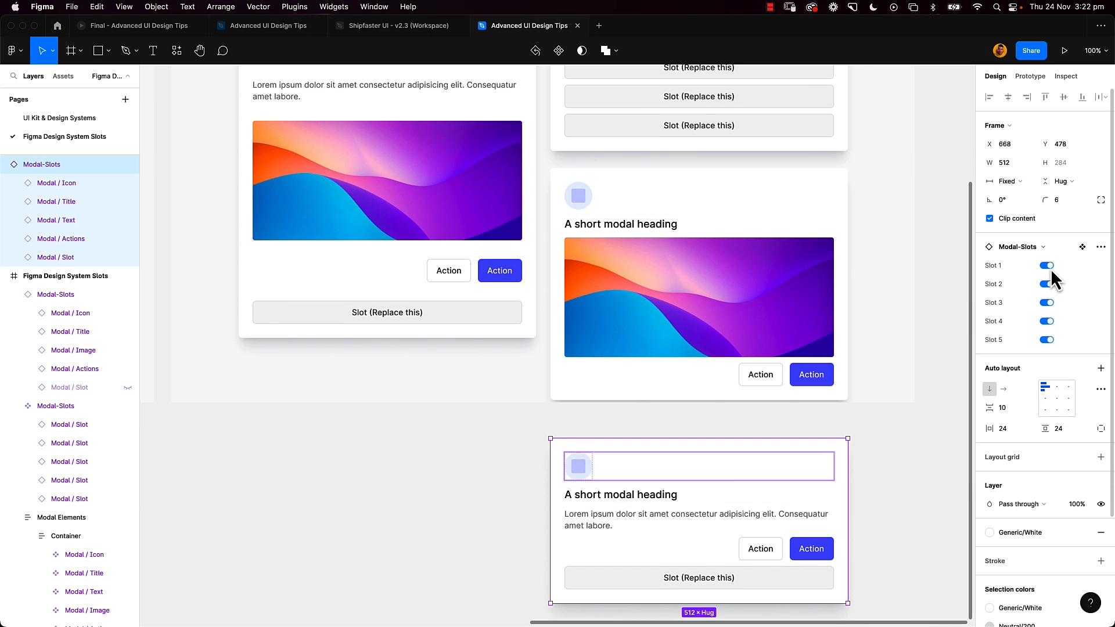
pyautogui.click(1047, 266)
pyautogui.click(1047, 284)
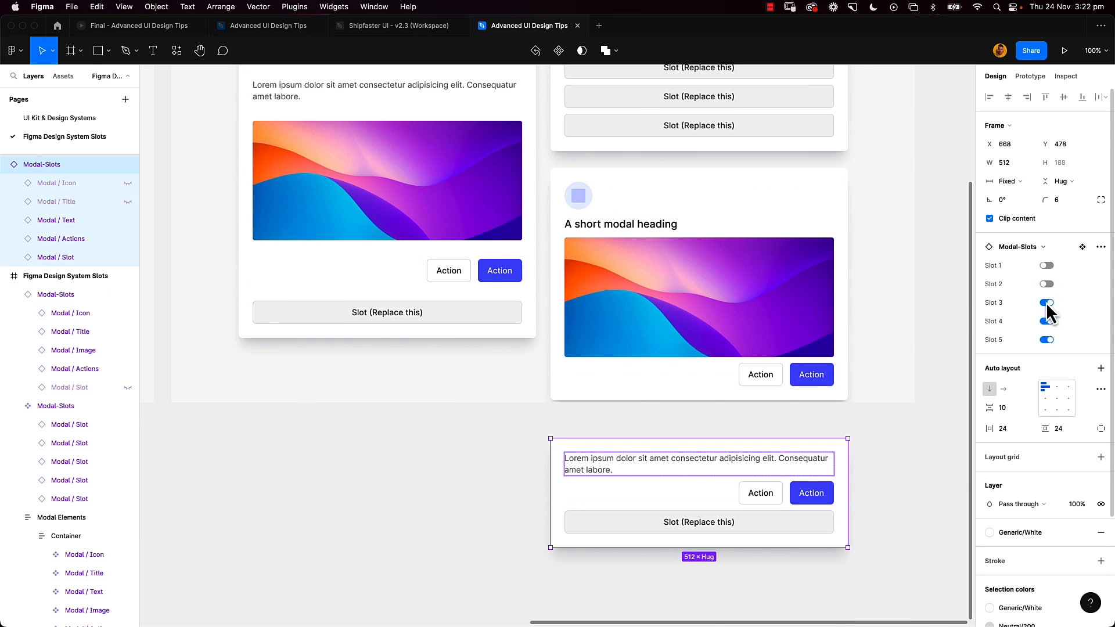
pyautogui.click(1046, 303)
pyautogui.click(1047, 321)
pyautogui.click(1046, 340)
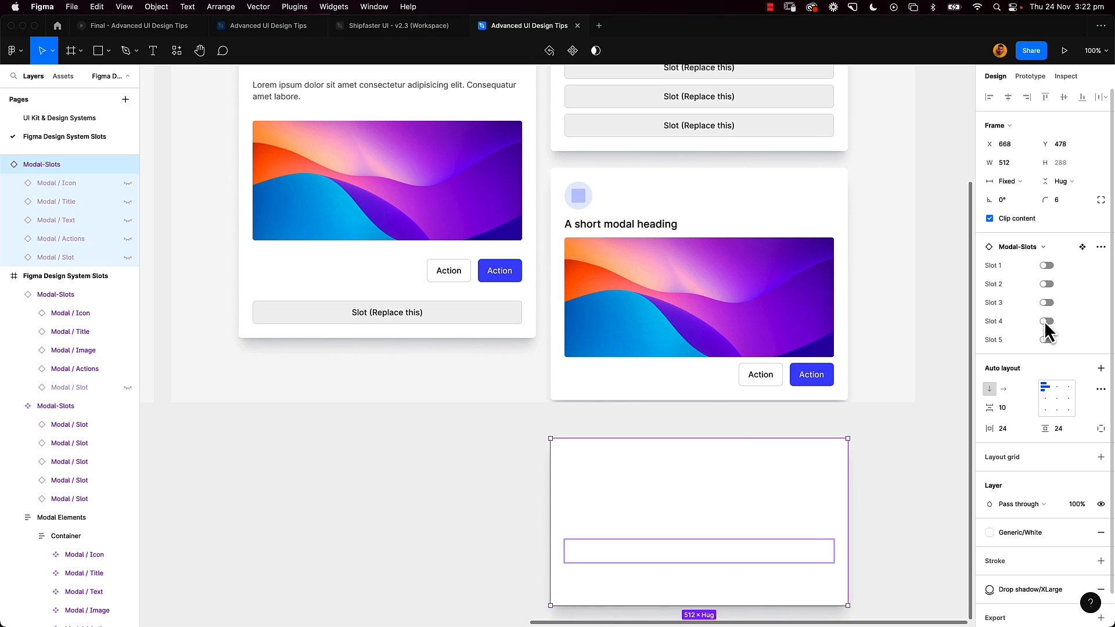
# - Switch all five slots of the duplicated modal instance back on
pyautogui.click(1046, 321)
pyautogui.click(1046, 303)
pyautogui.click(1047, 284)
pyautogui.click(1047, 266)
pyautogui.click(1046, 340)
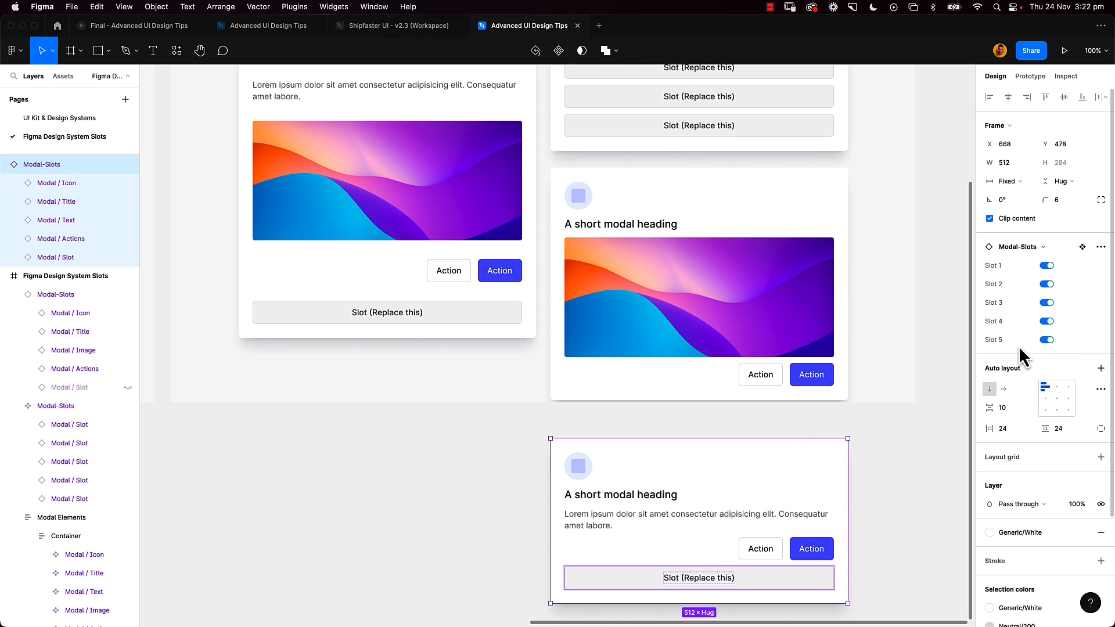
# - Create an instance swap property named Icon on the first slot of the Modal-Slots main component
pyautogui.scroll(5, 901, 266)
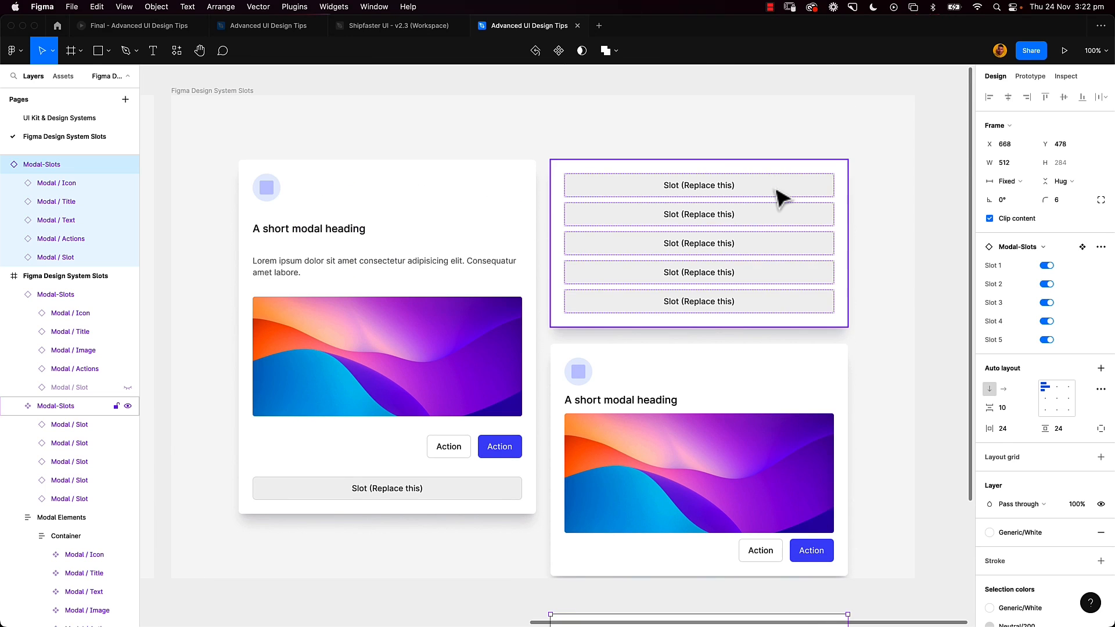
pyautogui.doubleClick(779, 195)
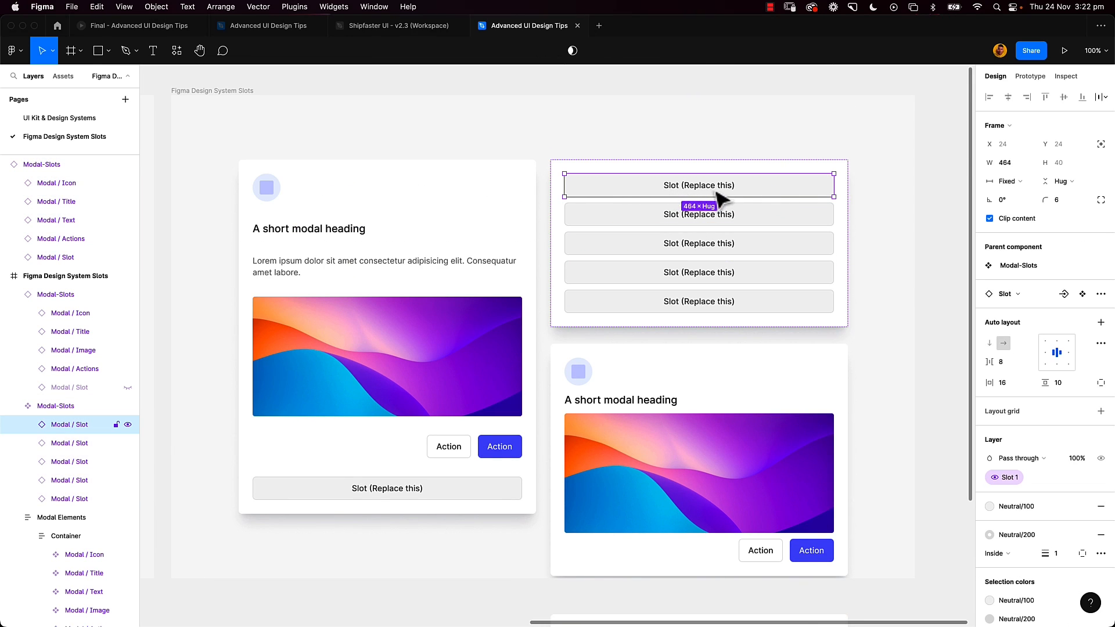
pyautogui.click(1064, 294)
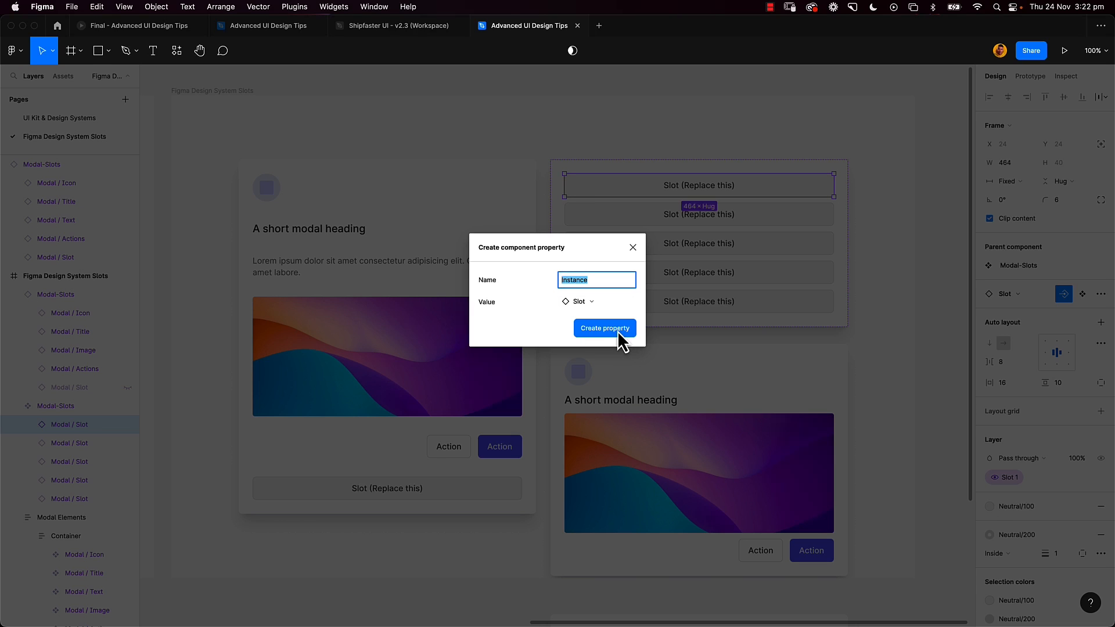
pyautogui.write('Icon')
pyautogui.press('Return')
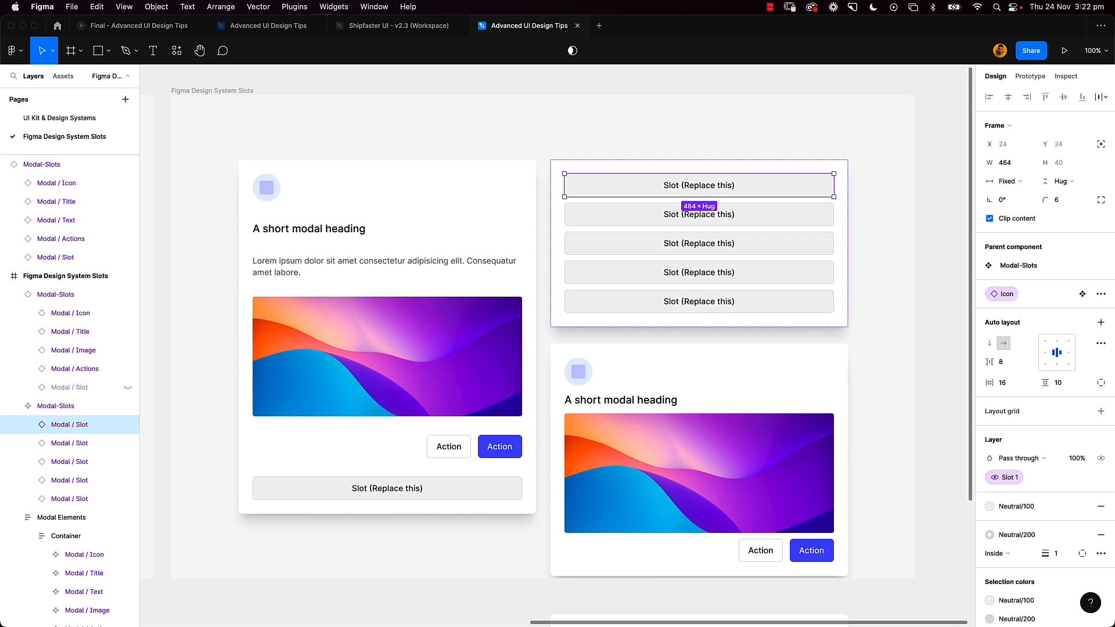
# - Create an instance swap property named Title on the main component's second slot
pyautogui.click(683, 221)
pyautogui.click(1064, 294)
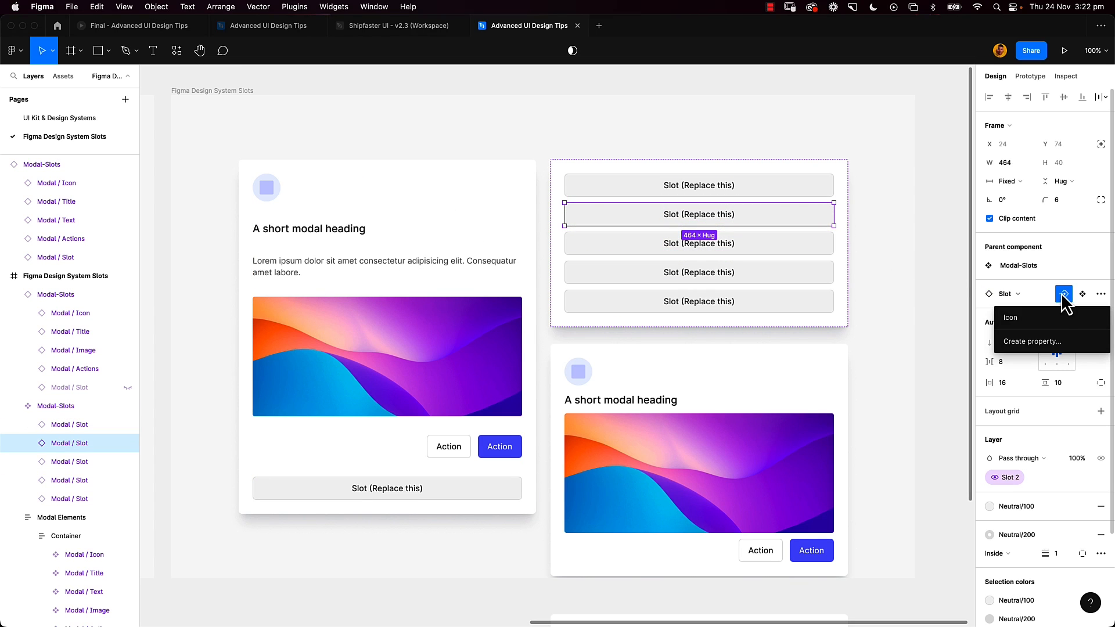
pyautogui.click(1058, 346)
pyautogui.write('Title')
pyautogui.press('Return')
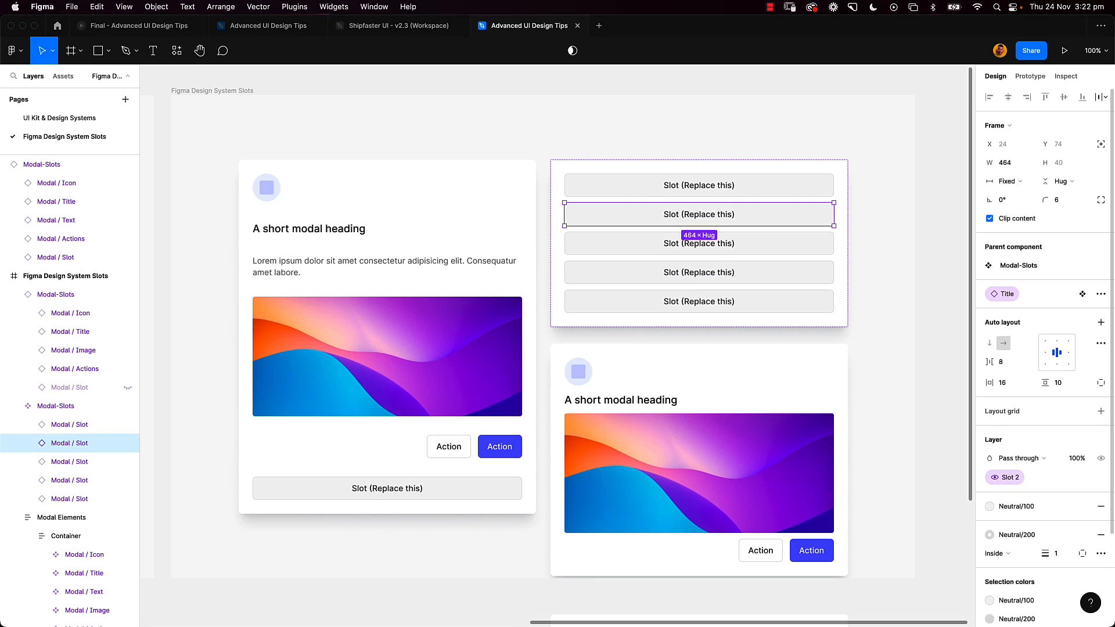
# - Create an instance swap property named Content on the third slot of the Modal-Slots main component
pyautogui.click(817, 251)
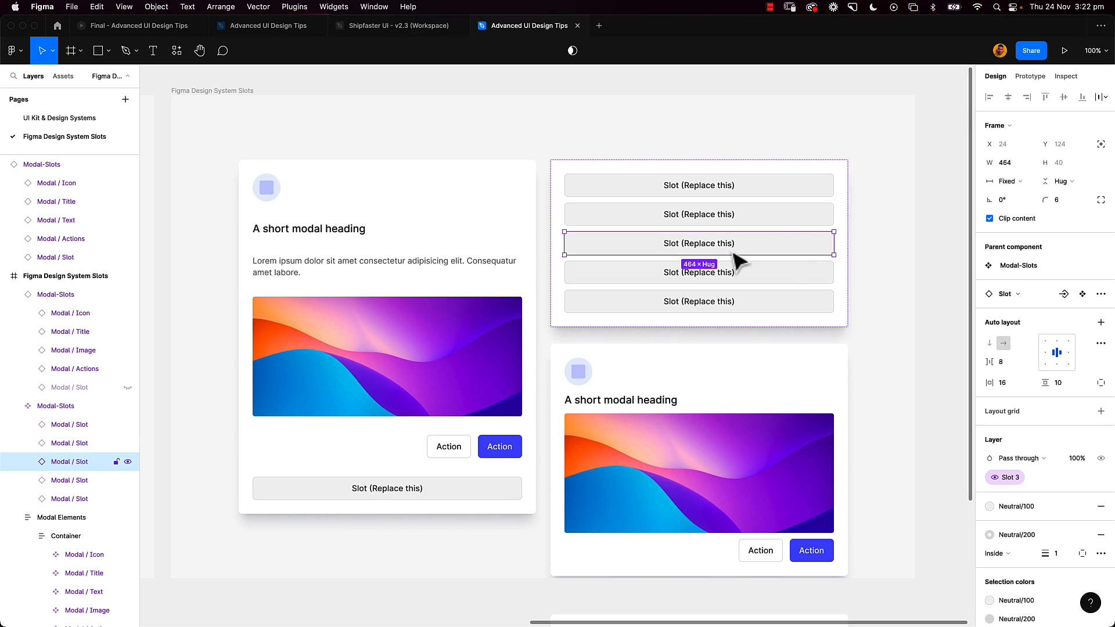
pyautogui.click(1064, 294)
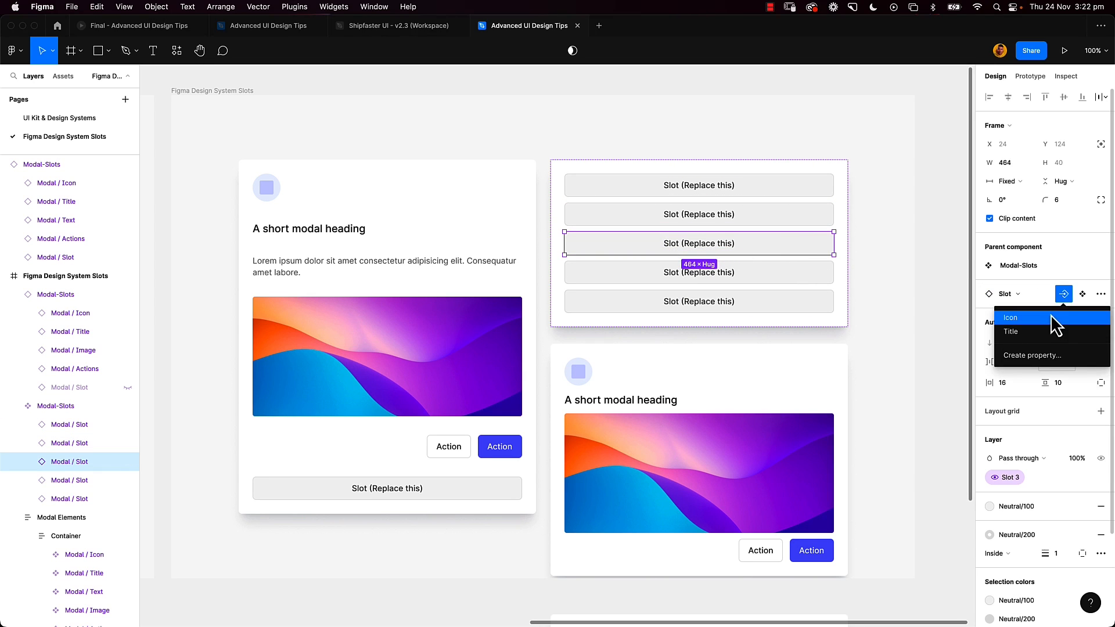
pyautogui.click(1058, 356)
pyautogui.write('Con')
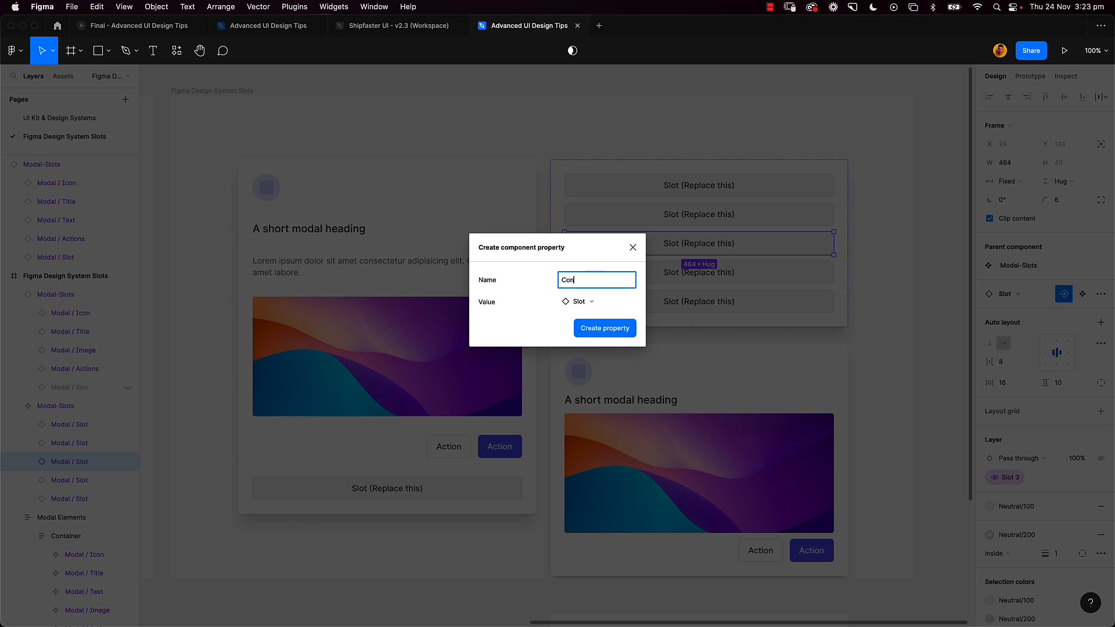
pyautogui.write('tent')
pyautogui.press('Return')
# - Create an instance swap property named CTA on the main component's fourth slot
pyautogui.click(817, 277)
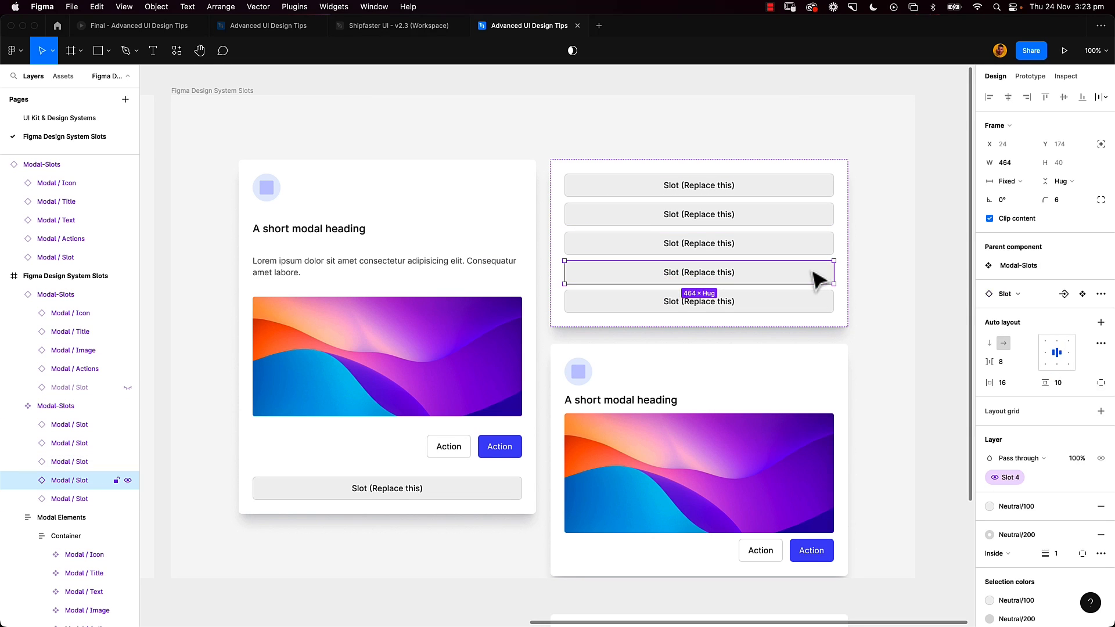
pyautogui.click(1064, 294)
pyautogui.click(1059, 371)
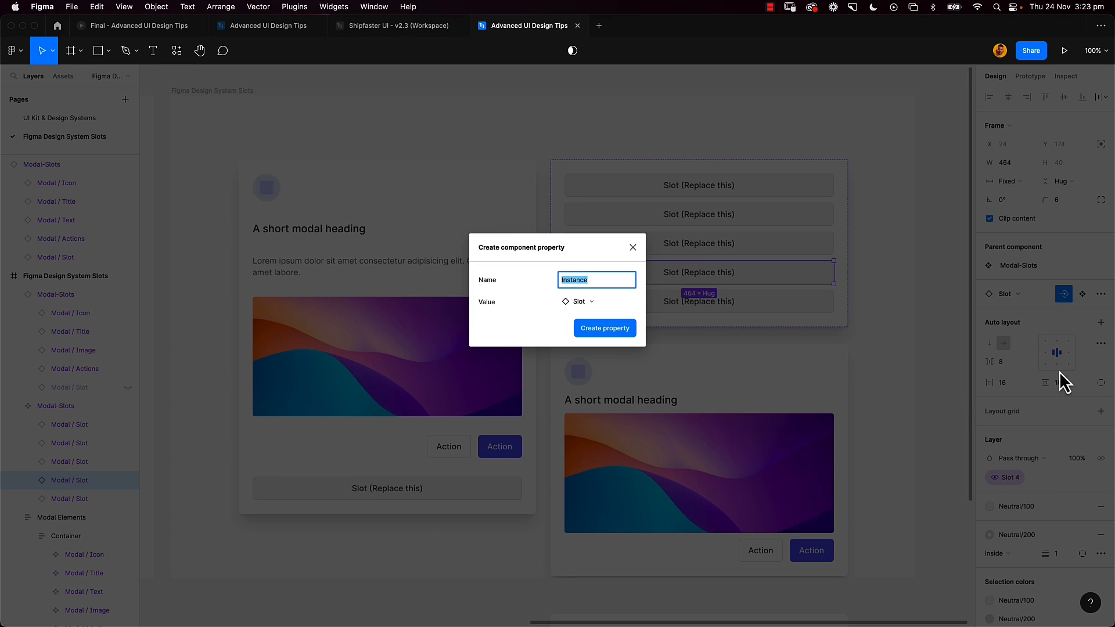
pyautogui.press('Return')
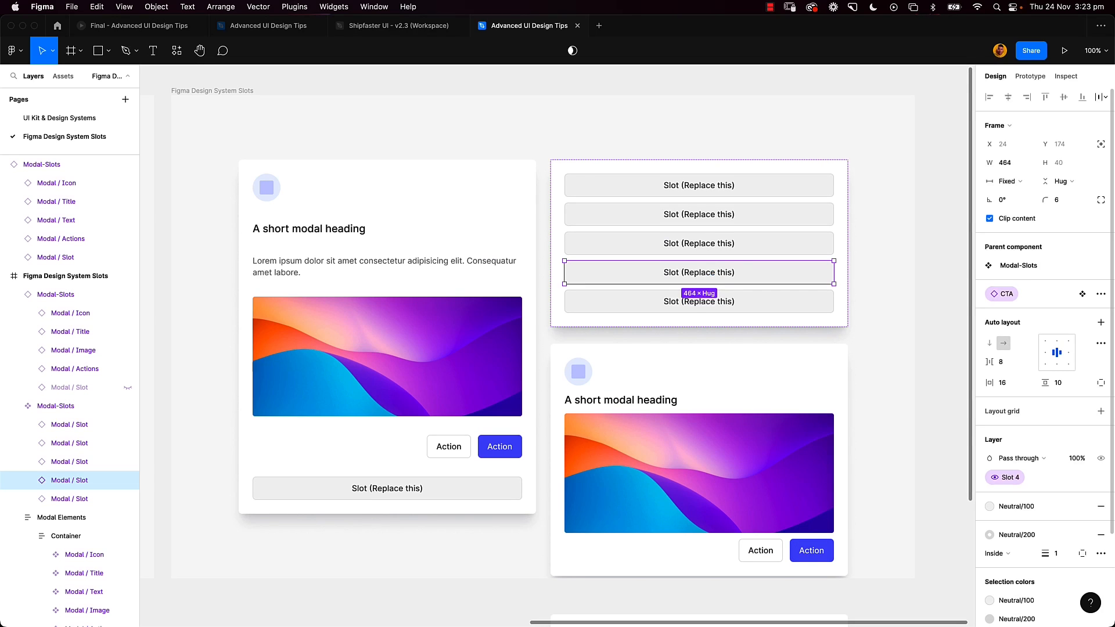
# - Switch off Slot 5 on the modal instance below the frame and swap its Content property to Image
pyautogui.scroll(-5, 903, 357)
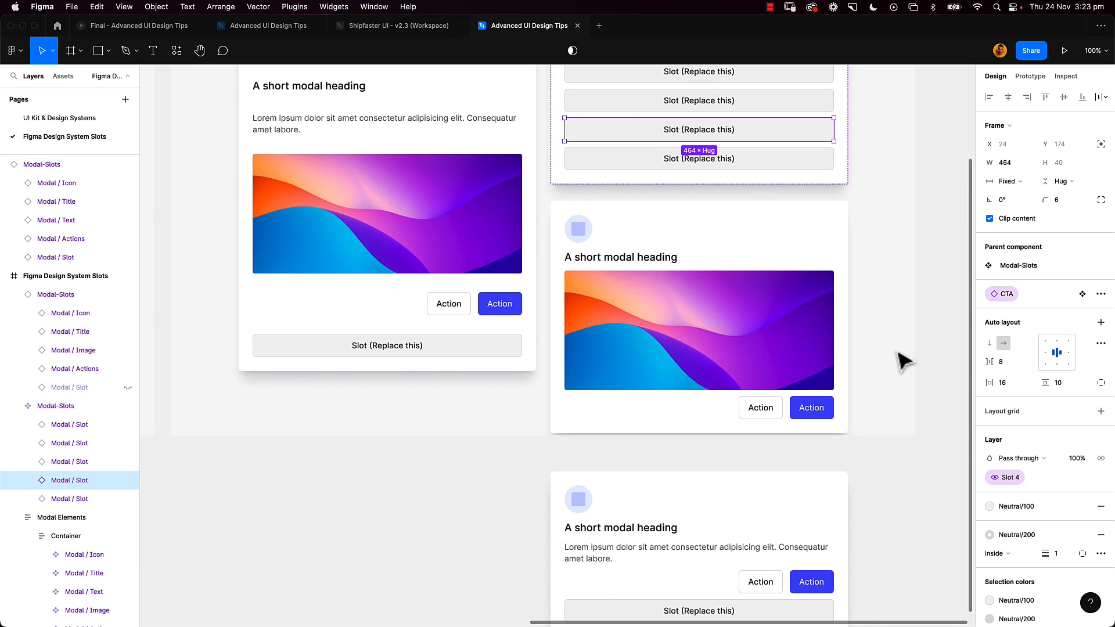
pyautogui.click(836, 492)
pyautogui.scroll(-1, 848, 469)
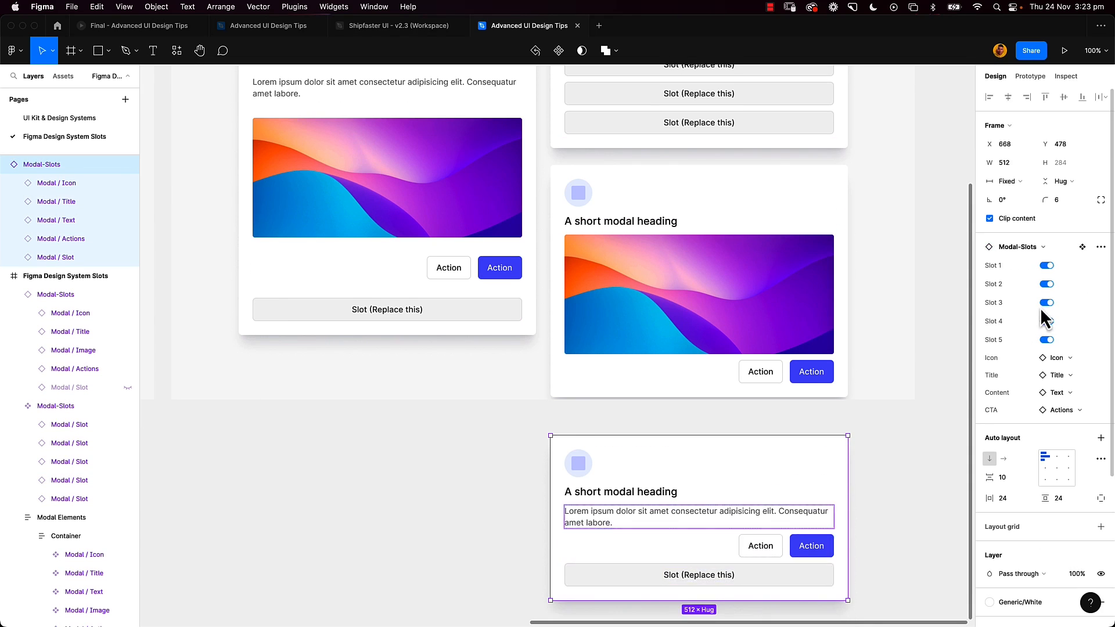
pyautogui.click(1046, 340)
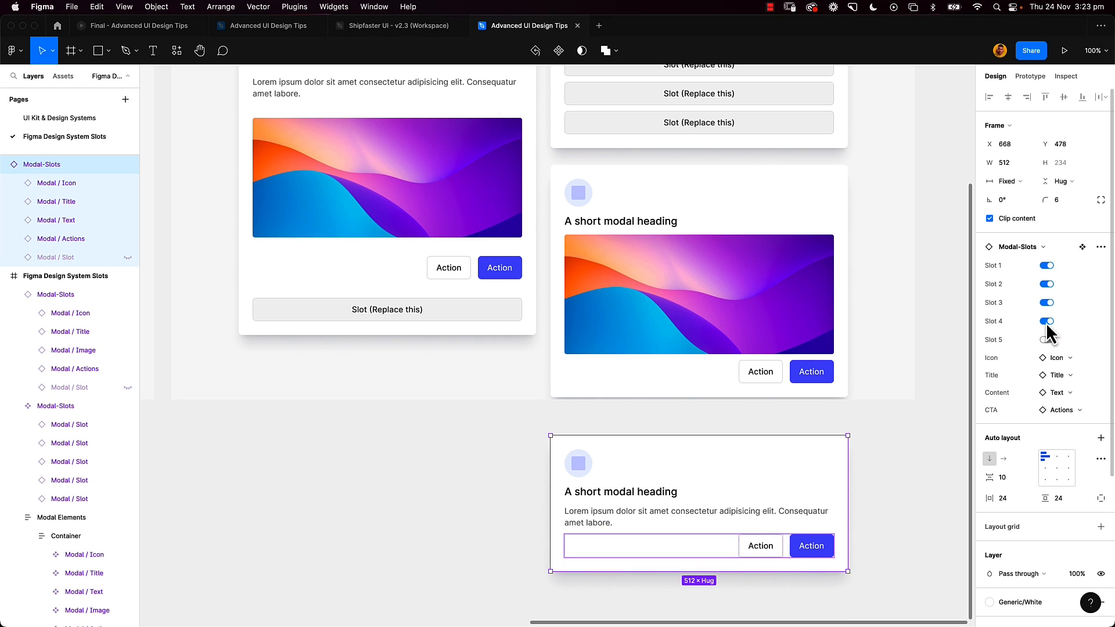
pyautogui.click(1062, 392)
pyautogui.click(1023, 499)
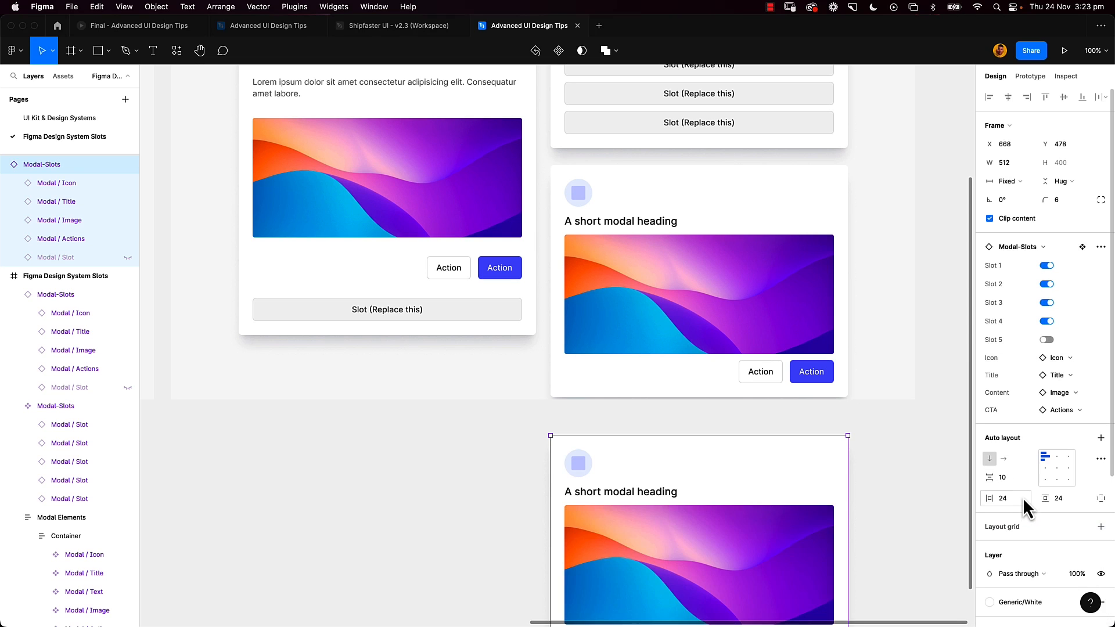
pyautogui.scroll(-3, 914, 498)
pyautogui.click(901, 490)
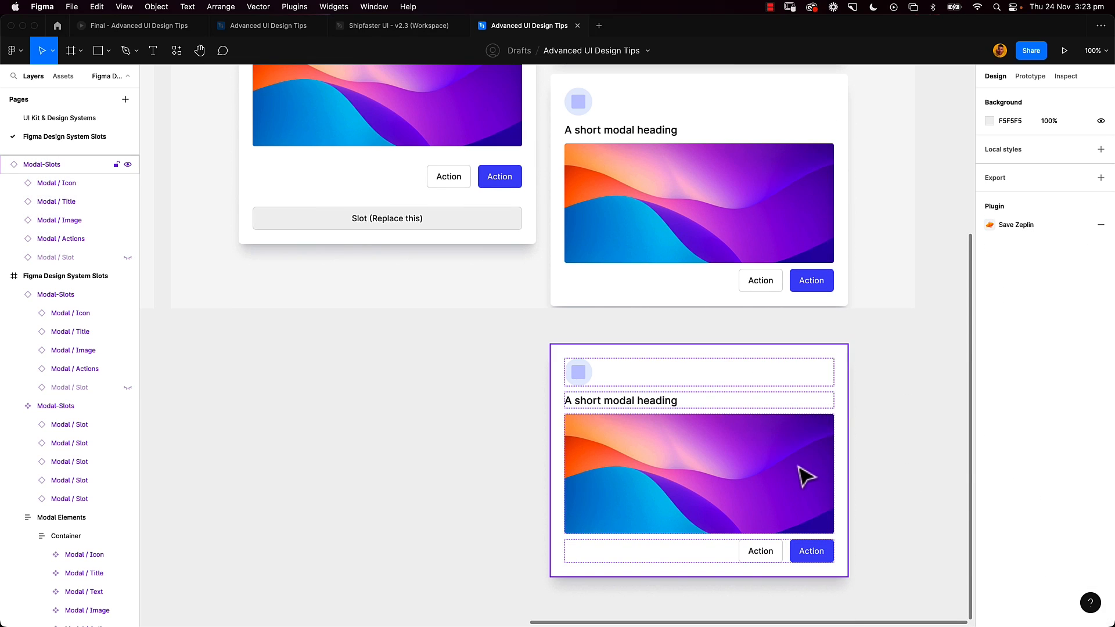
# - Toggle Slot 4 and Slot 3 of the modal instance below the frame off and back on
pyautogui.click(781, 375)
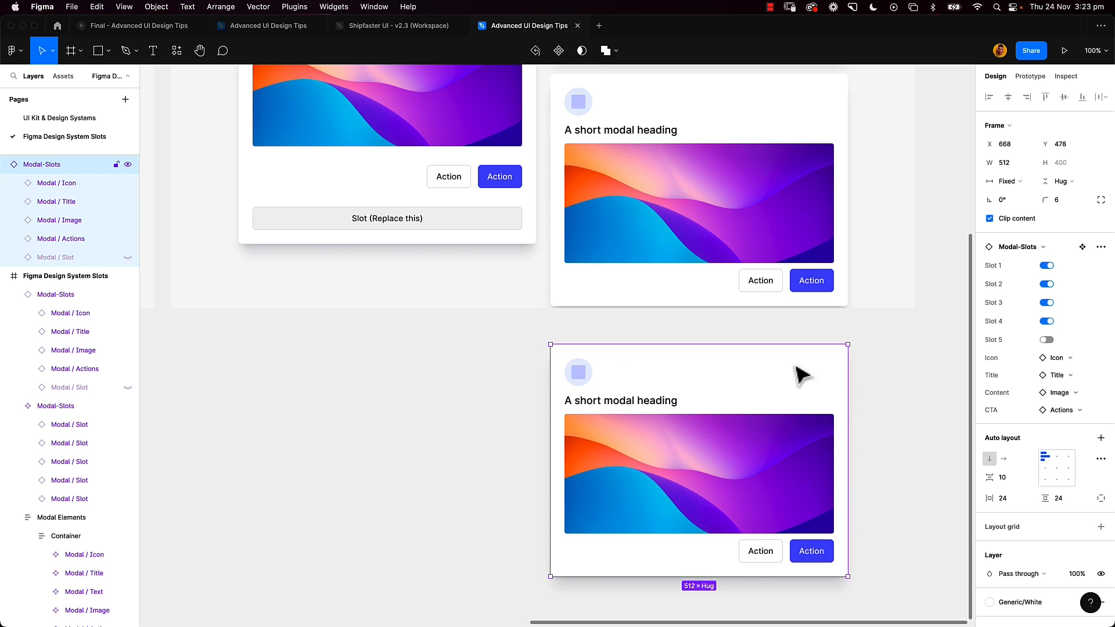
pyautogui.click(1046, 322)
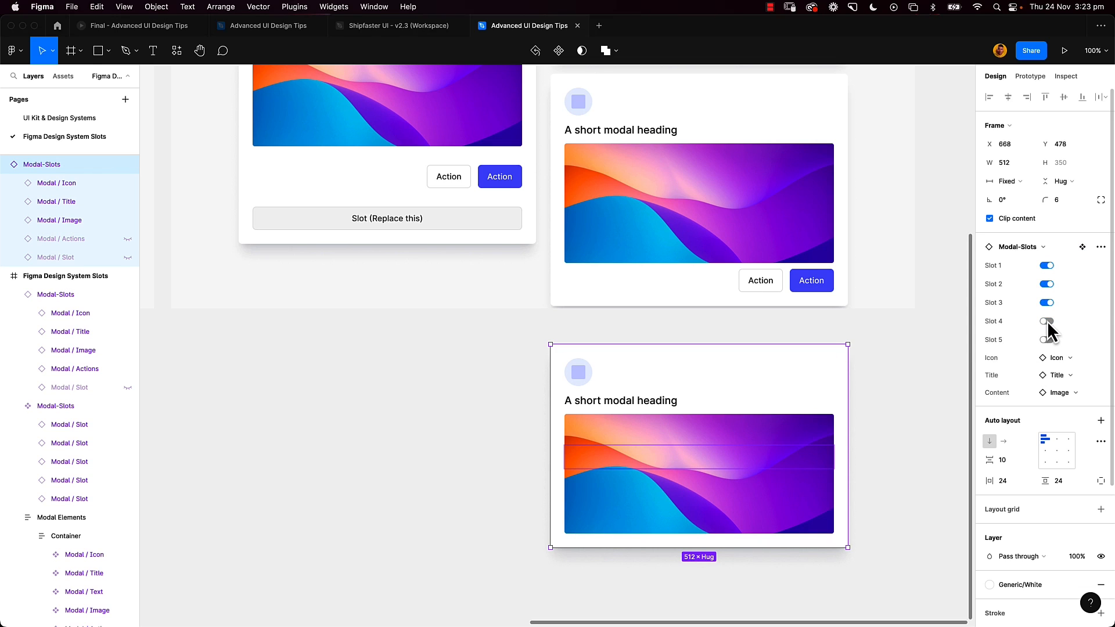
pyautogui.click(1047, 320)
pyautogui.click(1047, 303)
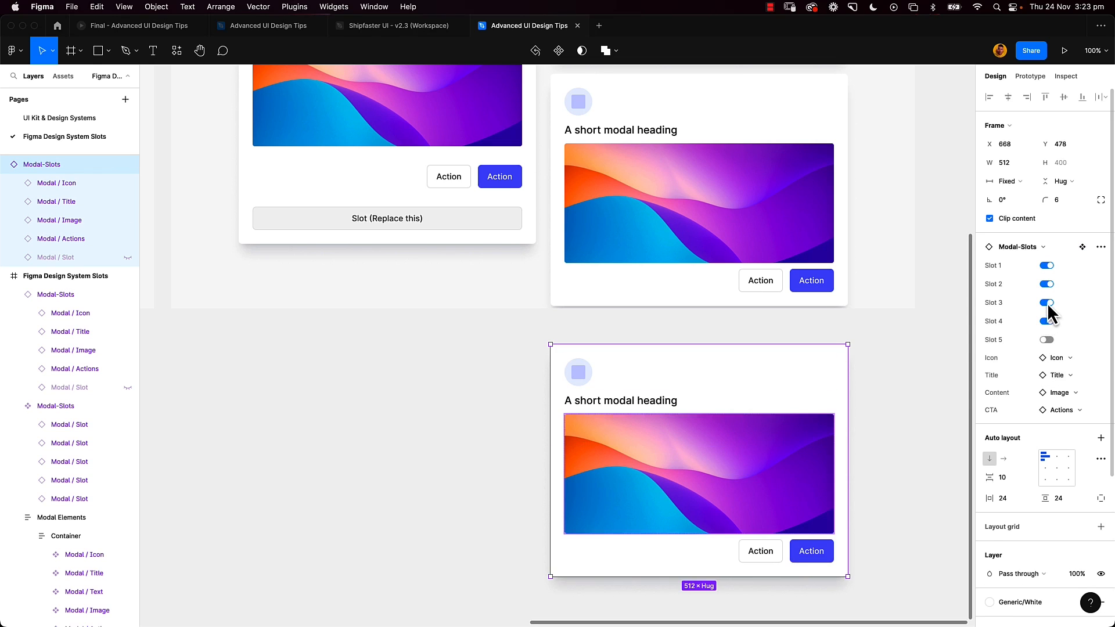
pyautogui.click(1047, 302)
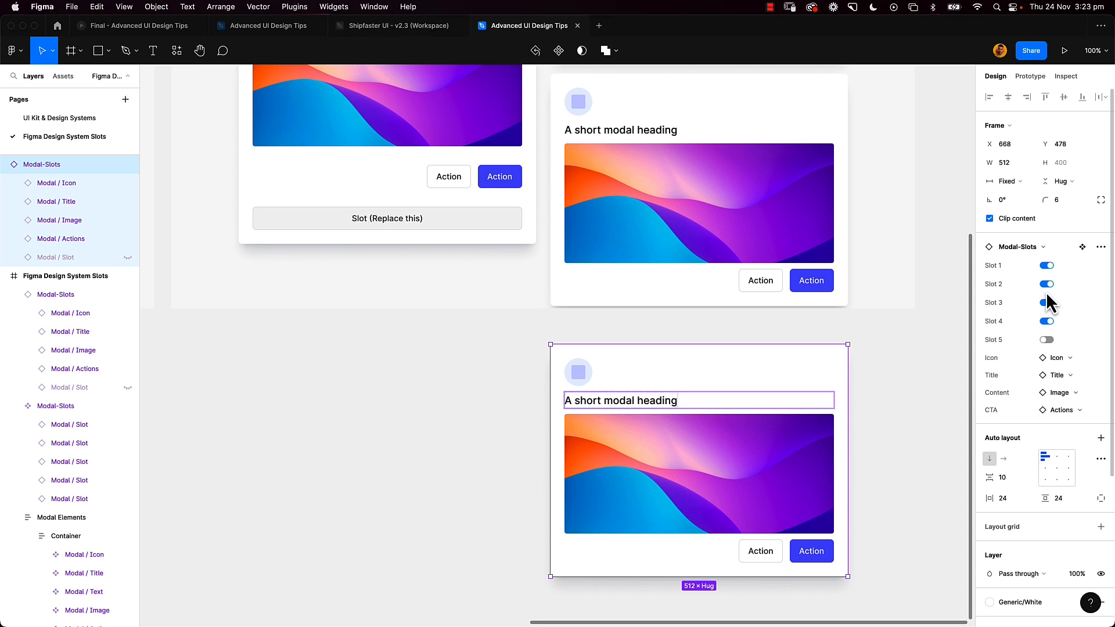